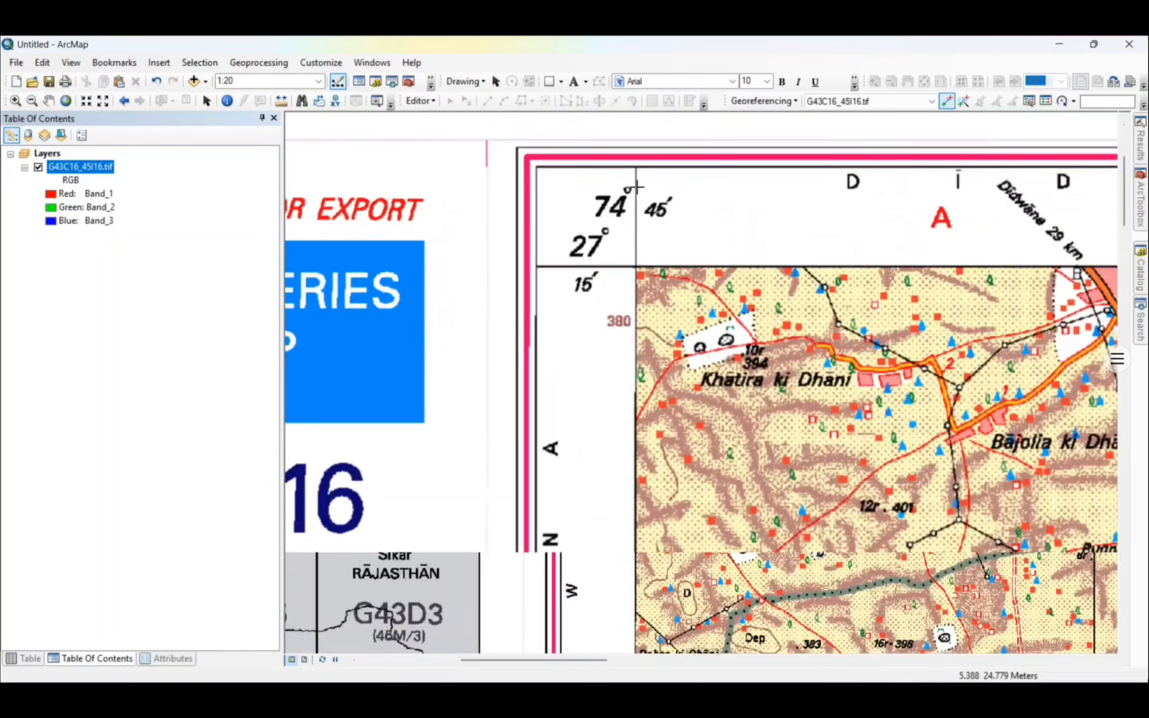
Examine the toposheet's northwest corner coordinates, sheet number, map scale and index of adjoining sheets
scroll(636, 187, down, 2)
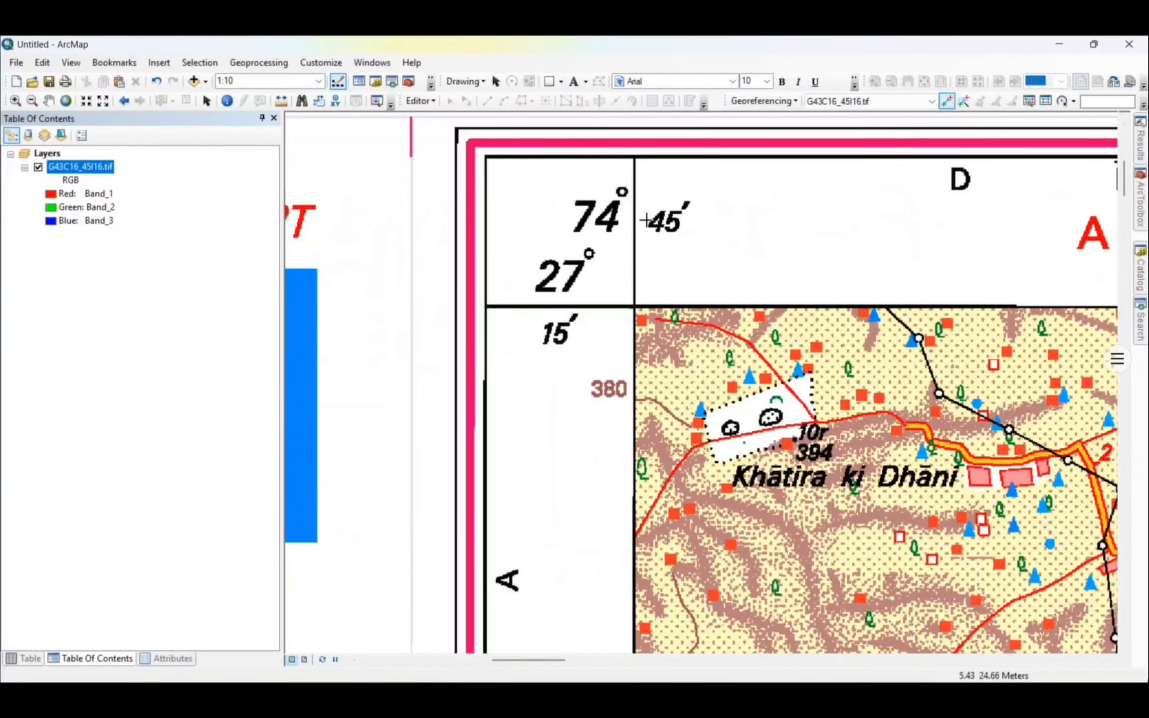
scroll(629, 335, up, 2)
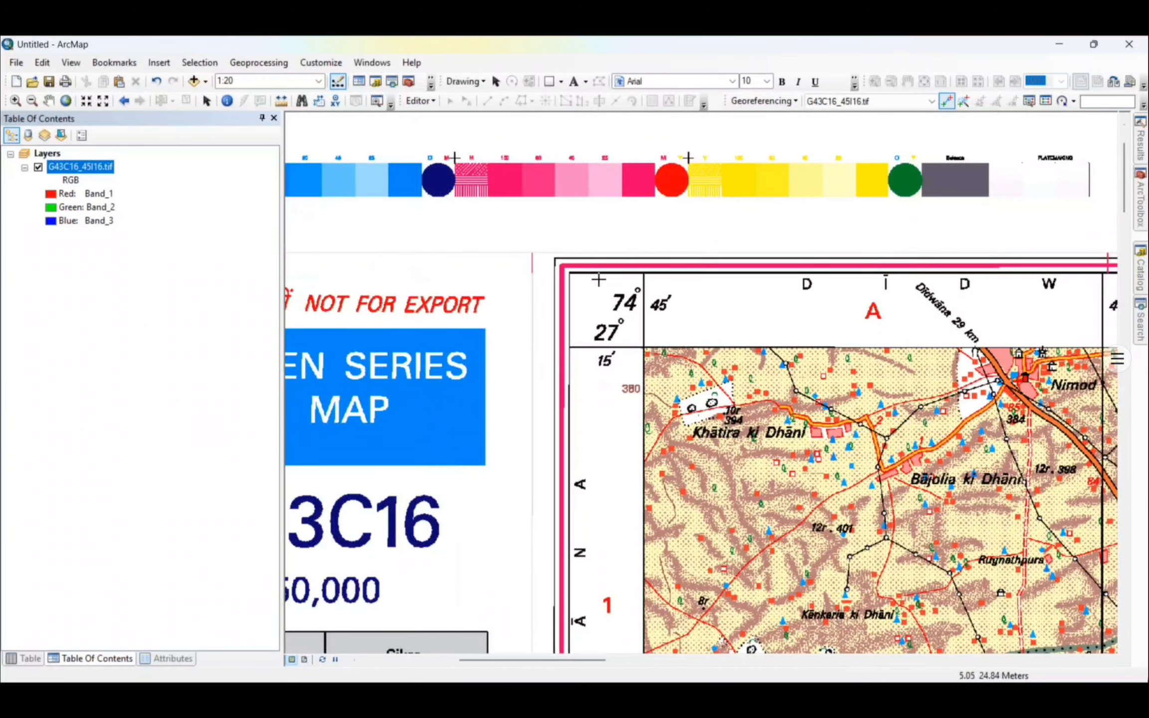
drag(489, 374, 791, 71)
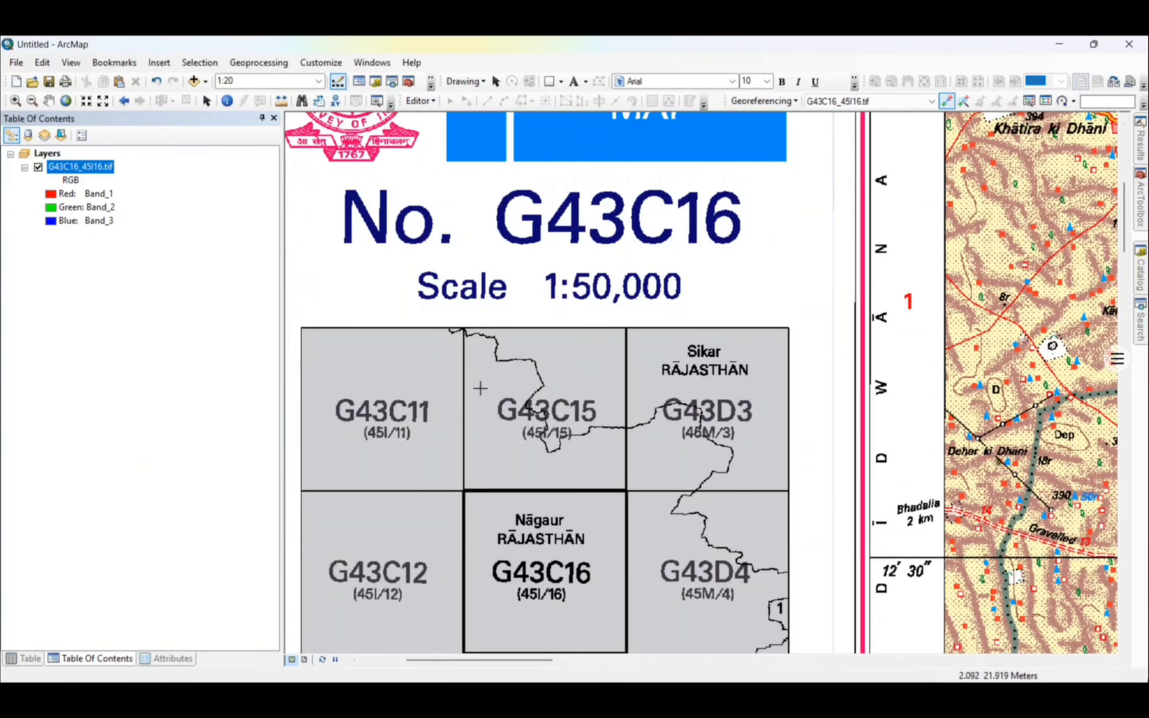
scroll(426, 520, up, 3)
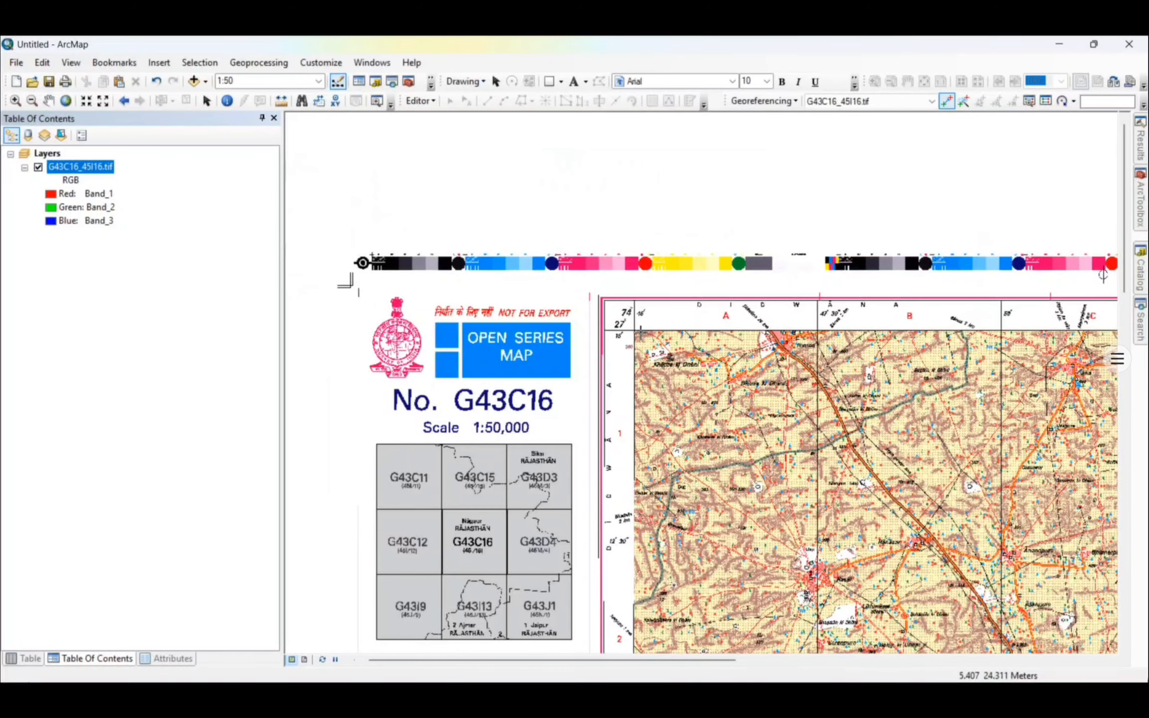
Switch to Google Earth Pro and set the coordinate display to Universal Transverse Mercator
mouse_move(648, 681)
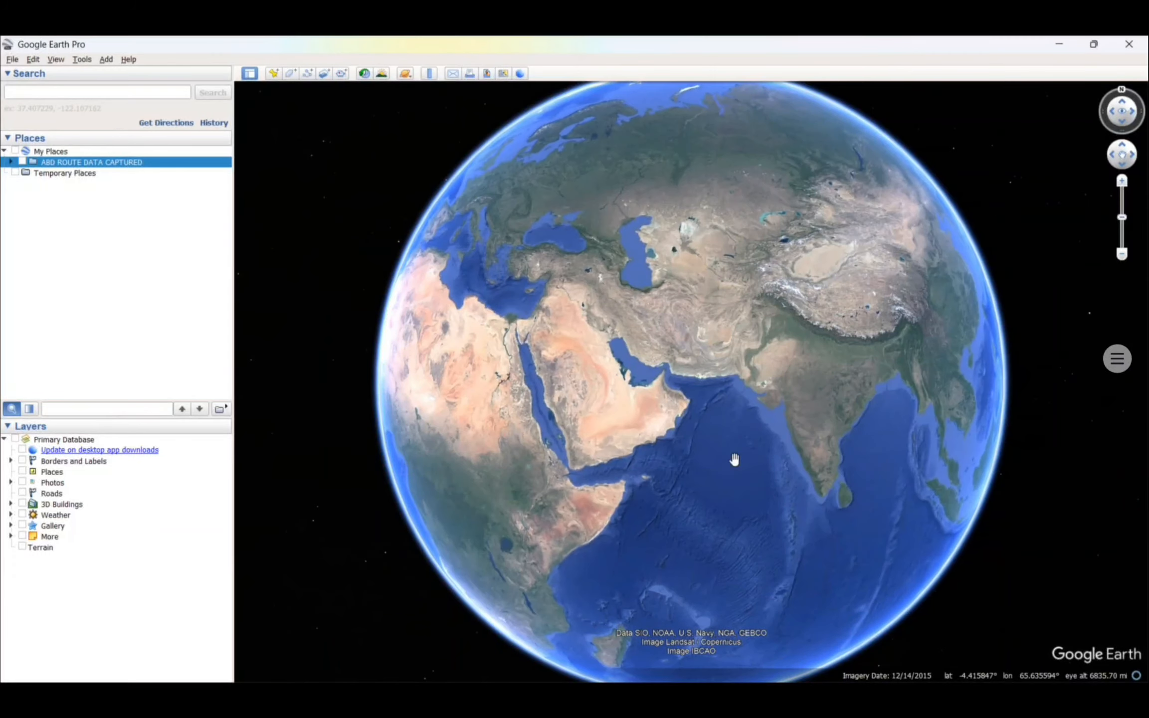
scroll(795, 372, up, 5)
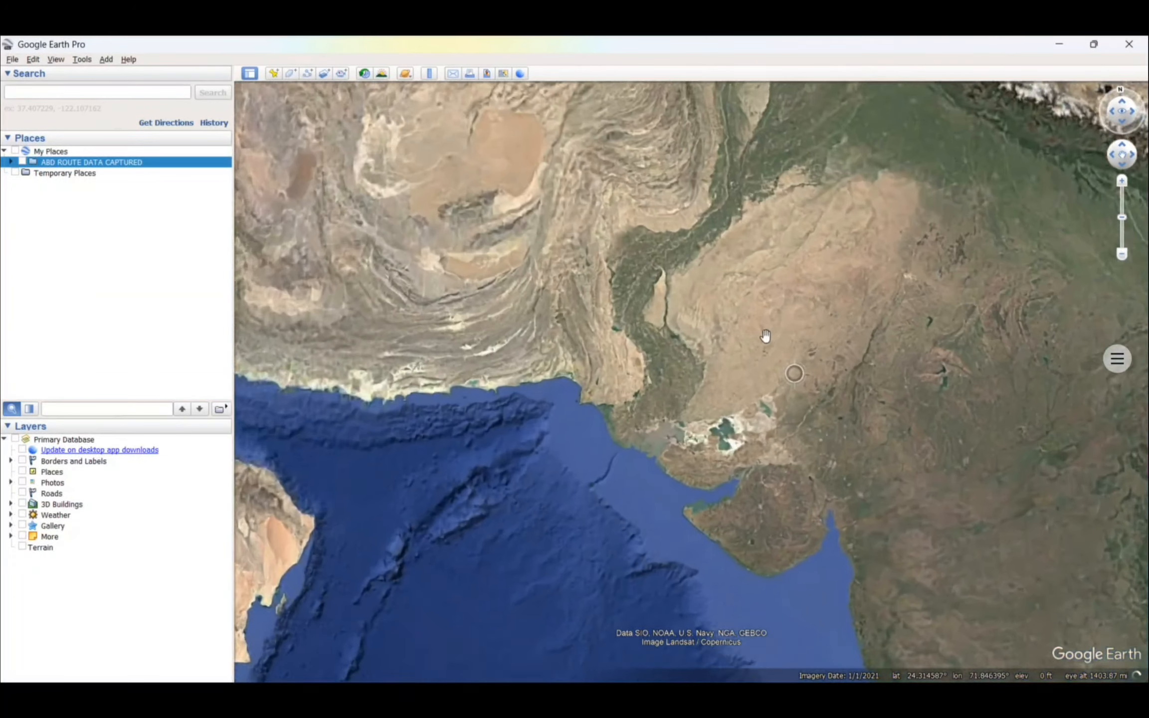
drag(743, 271, 720, 374)
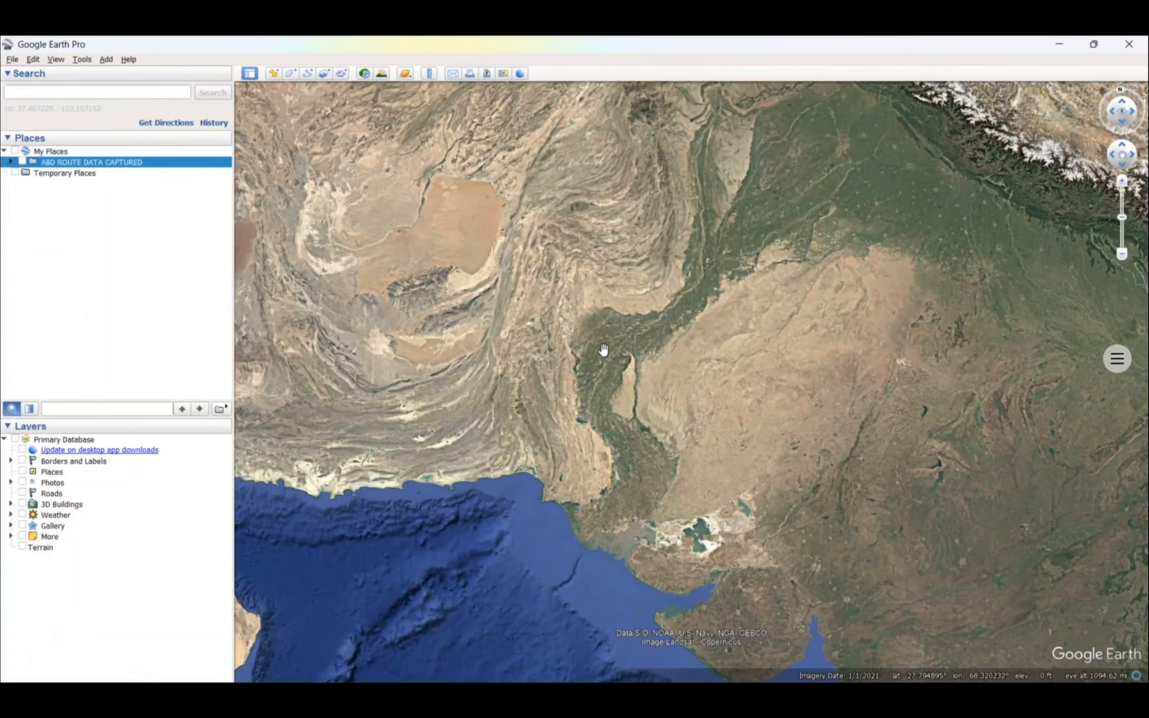
click(81, 60)
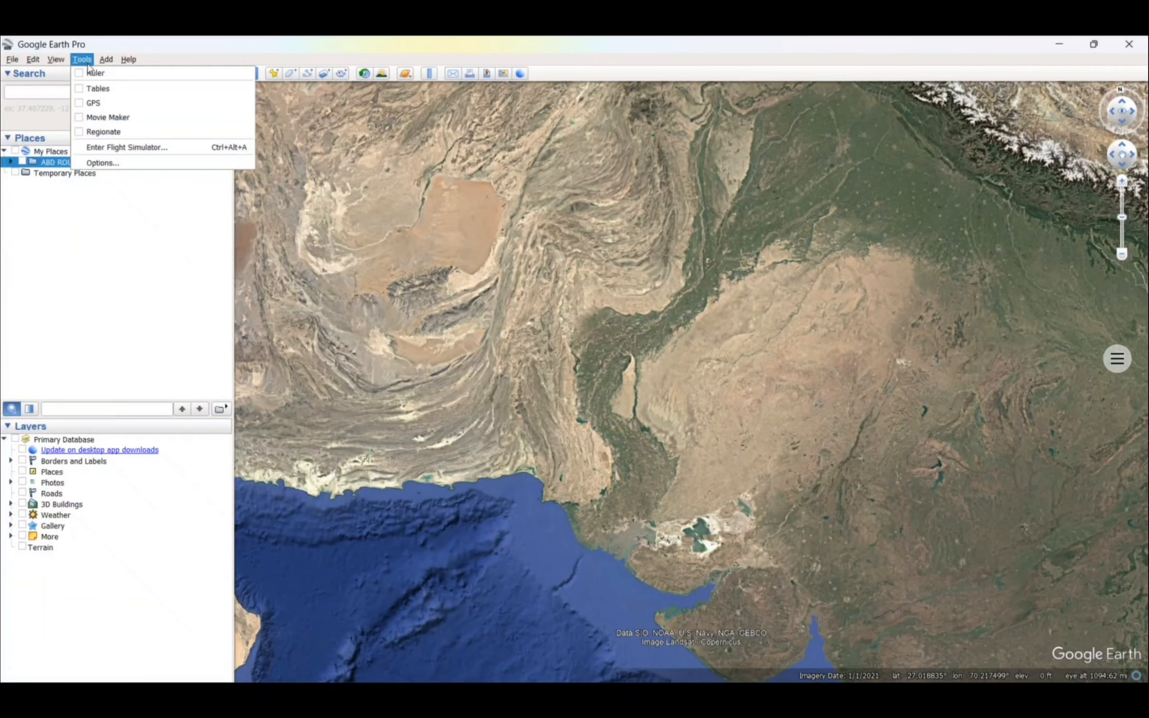
click(103, 163)
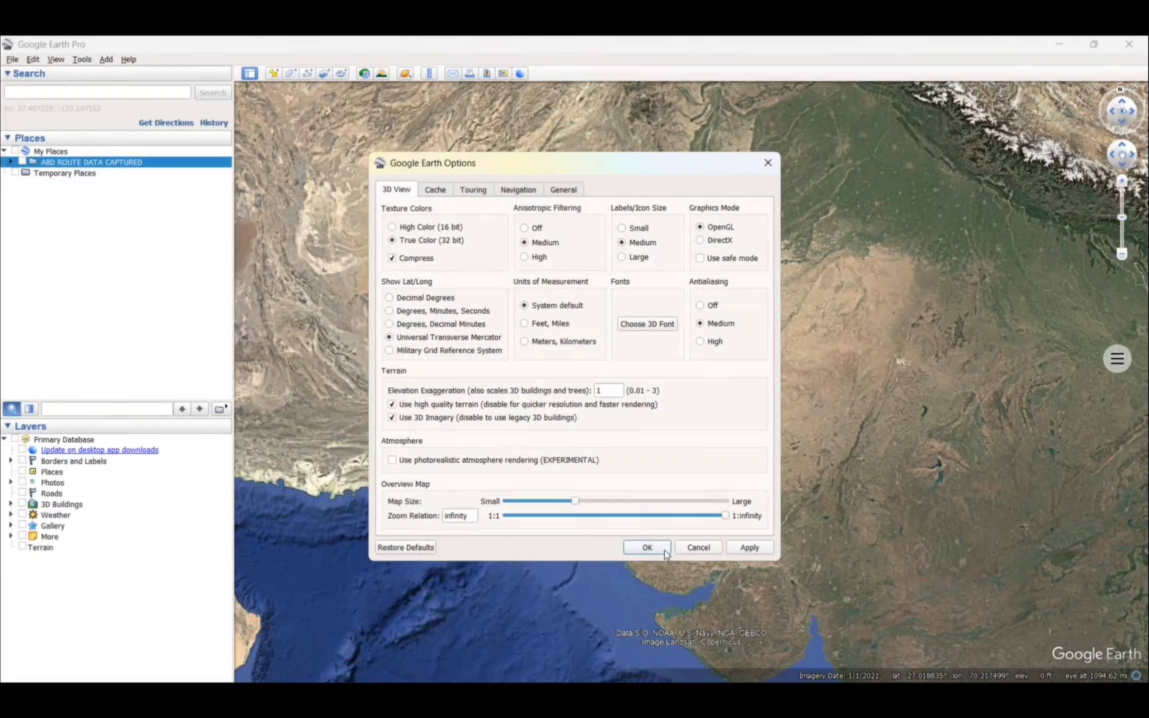
click(647, 547)
Add a placemark and move it east over the toposheet's area in Rajasthan to check the UTM zone
scroll(663, 553, down, 3)
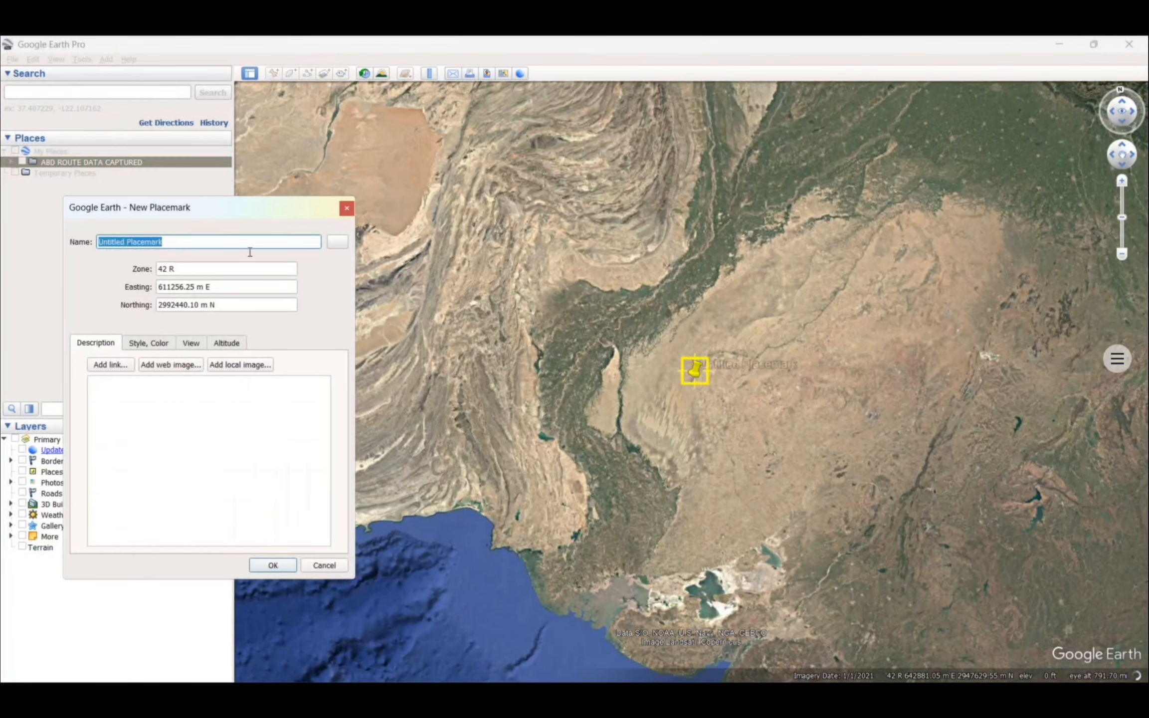
scroll(733, 376, down, 2)
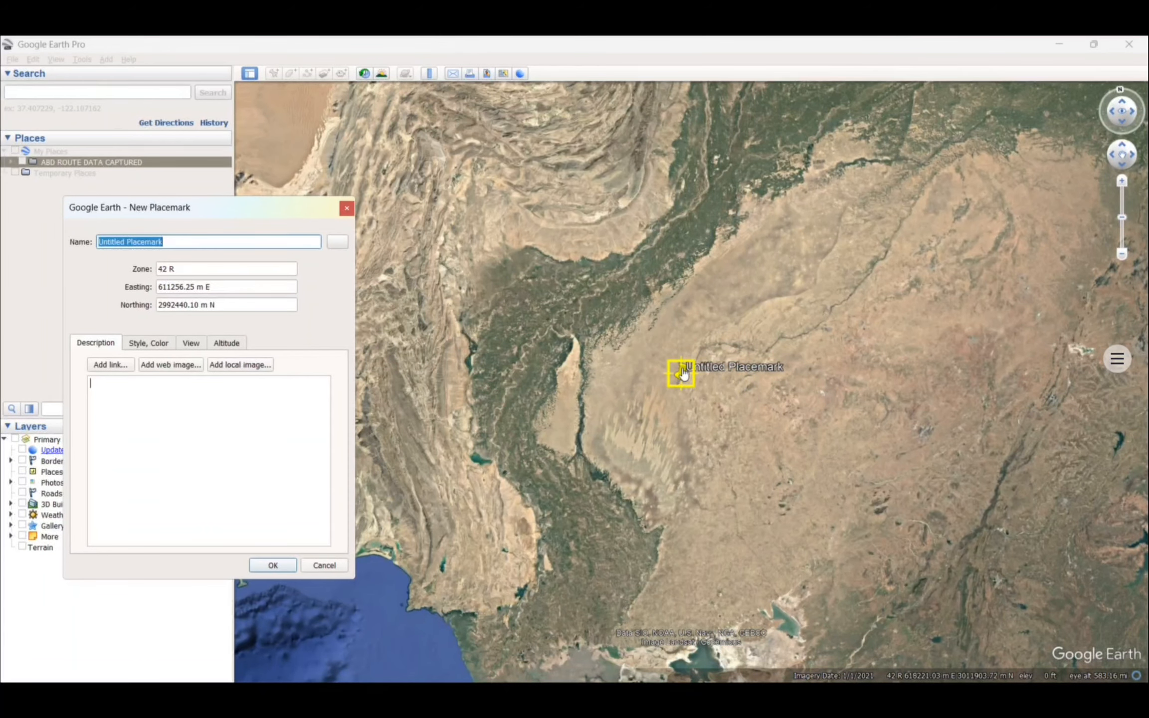
drag(681, 388, 935, 390)
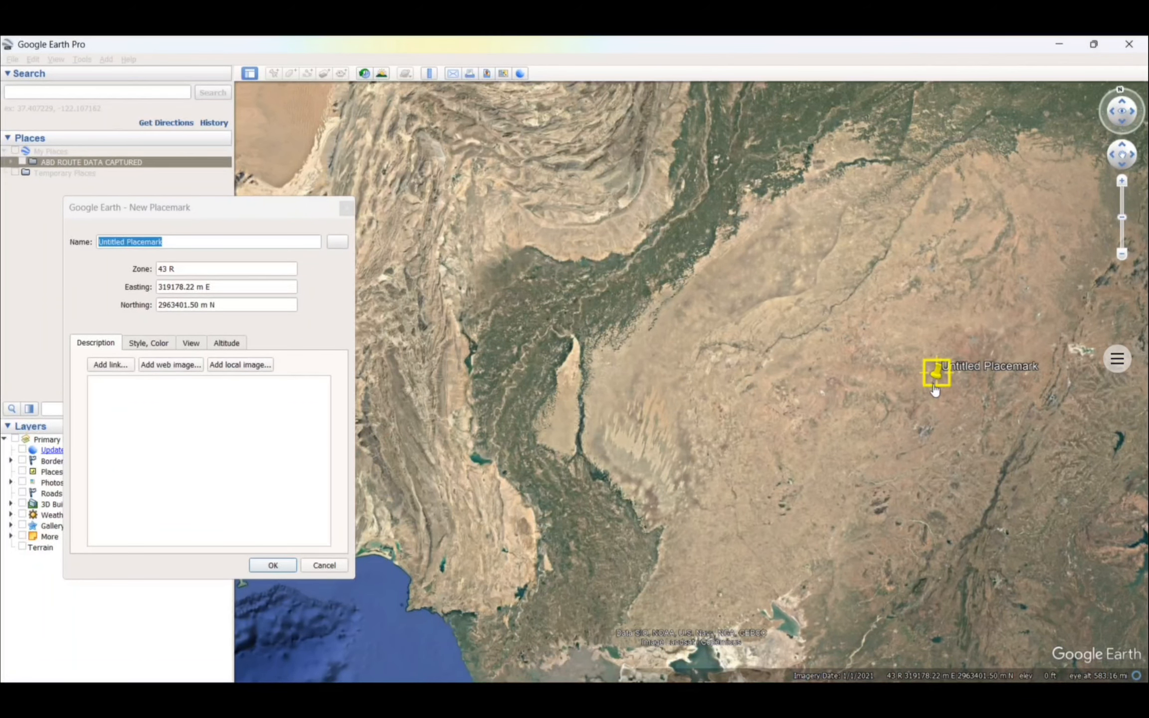
scroll(766, 373, up, 1)
scroll(1047, 416, down, 2)
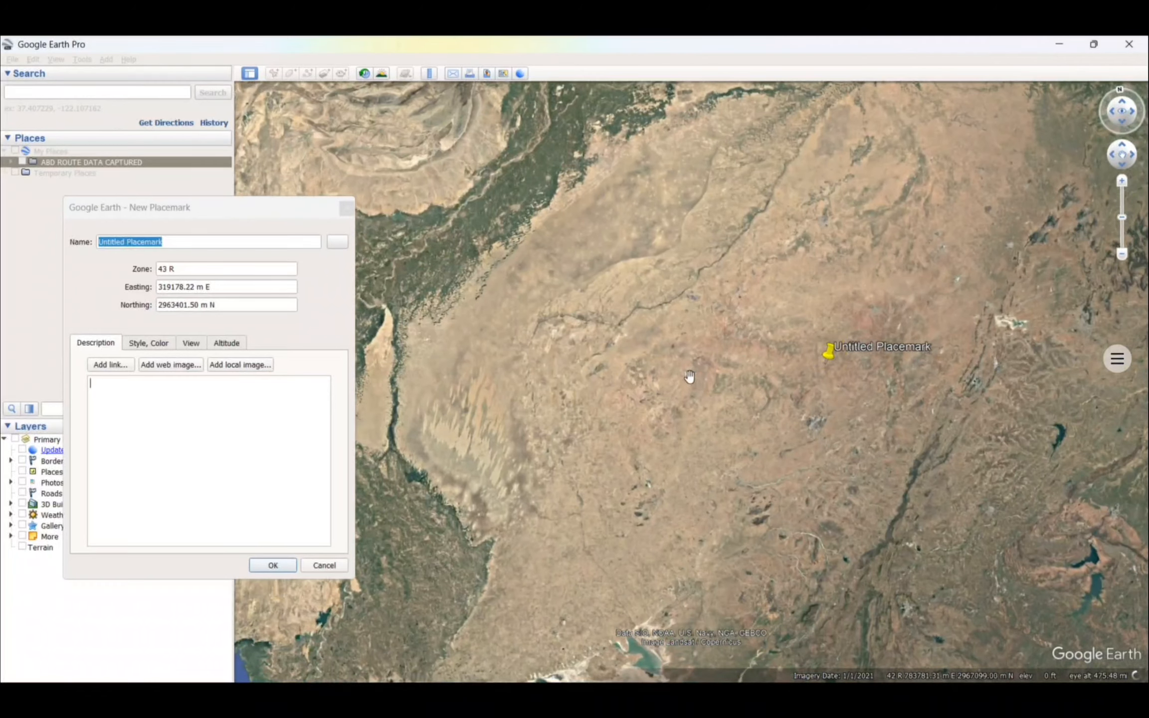
click(272, 565)
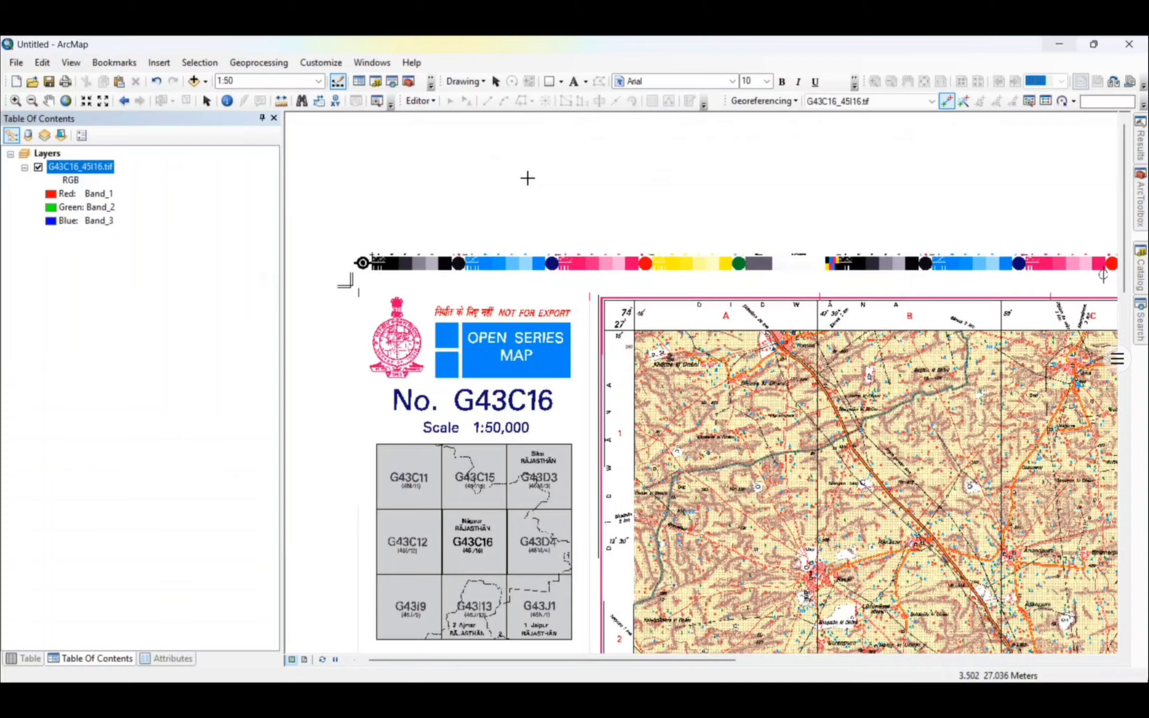
Switch to ArcMap and set the data frame's coordinate system to WGS 1984 UTM Zone 43N
right_click(527, 175)
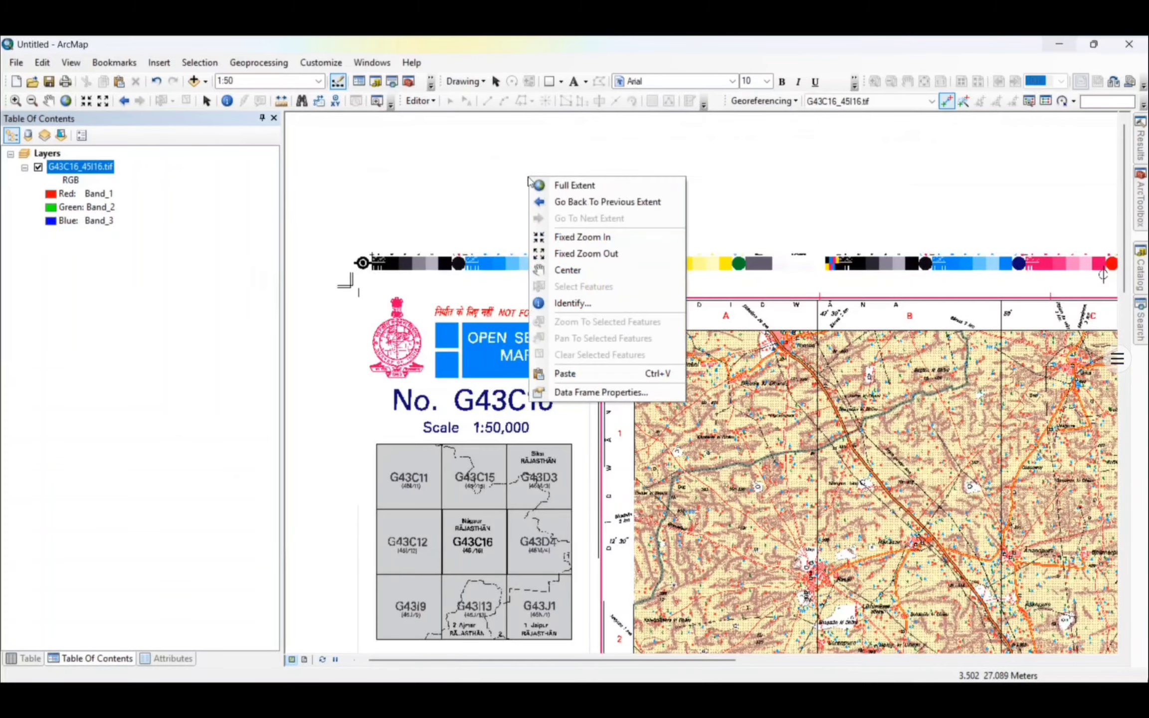
click(586, 394)
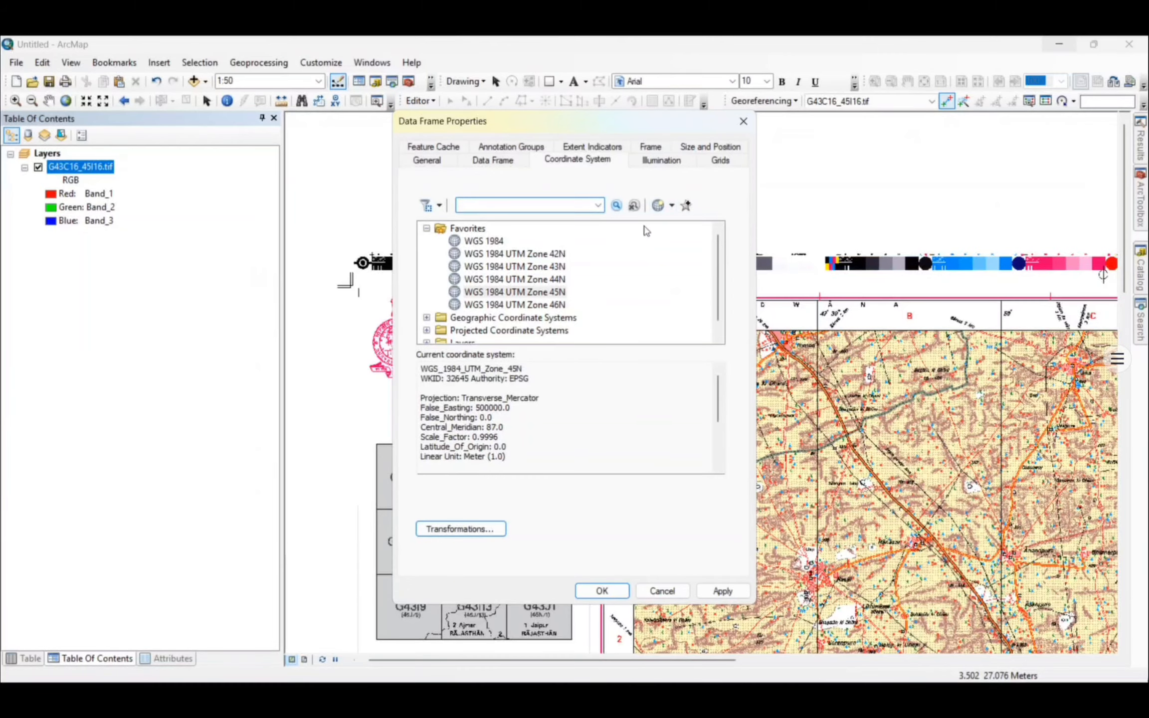
click(550, 268)
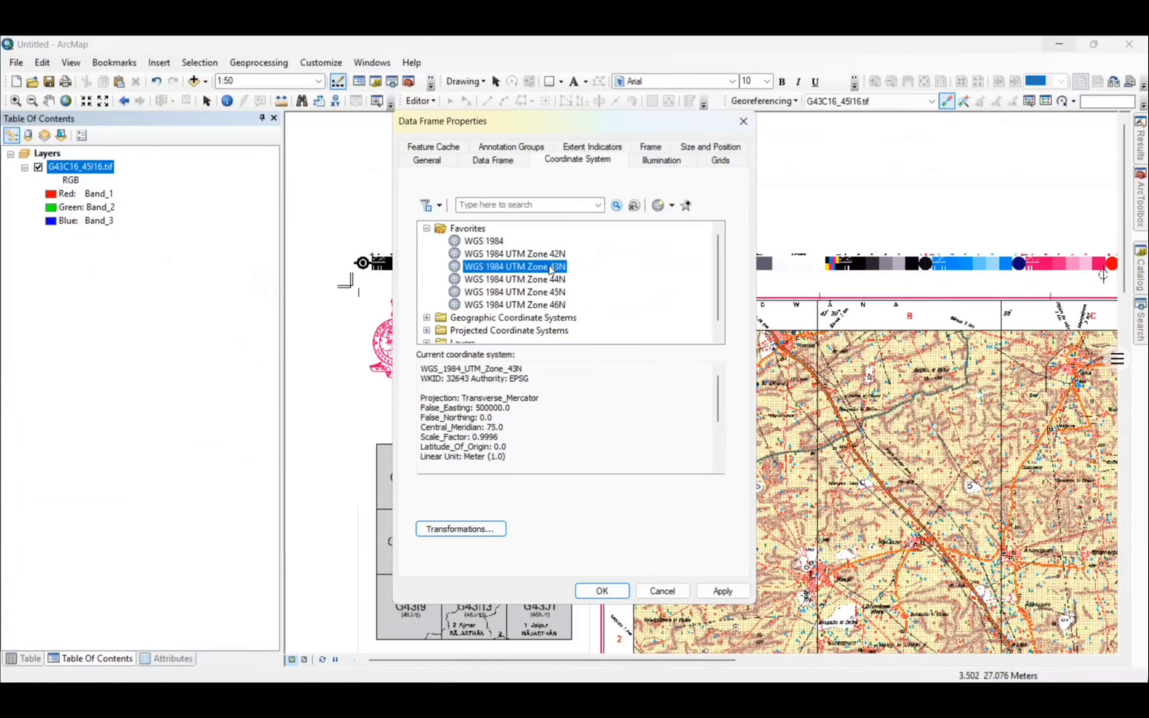
click(723, 591)
click(603, 591)
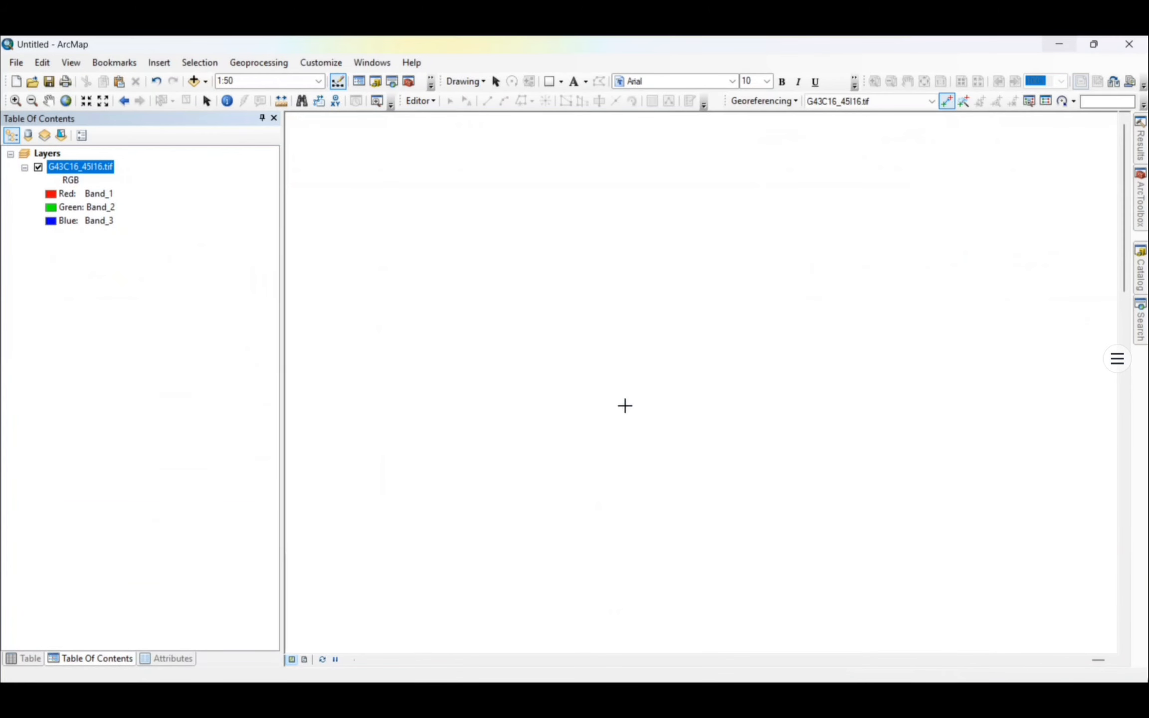
Place the first georeferencing control point on the northwest corner of the toposheet's map frame
right_click(90, 167)
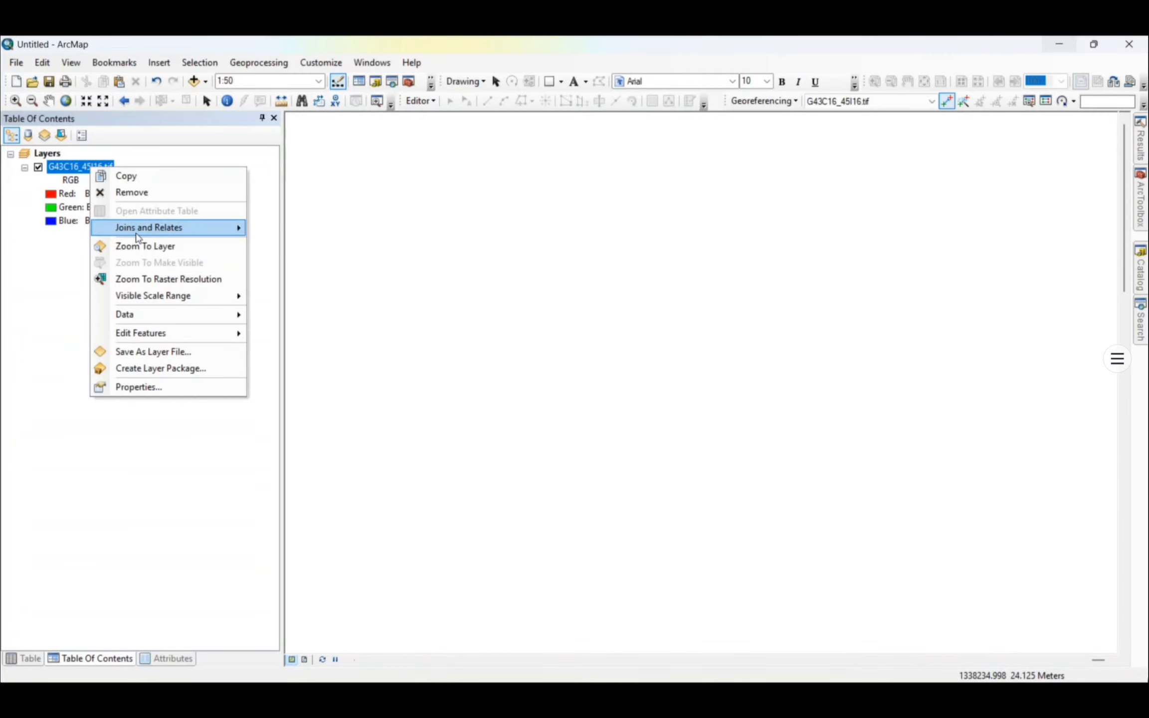
click(142, 244)
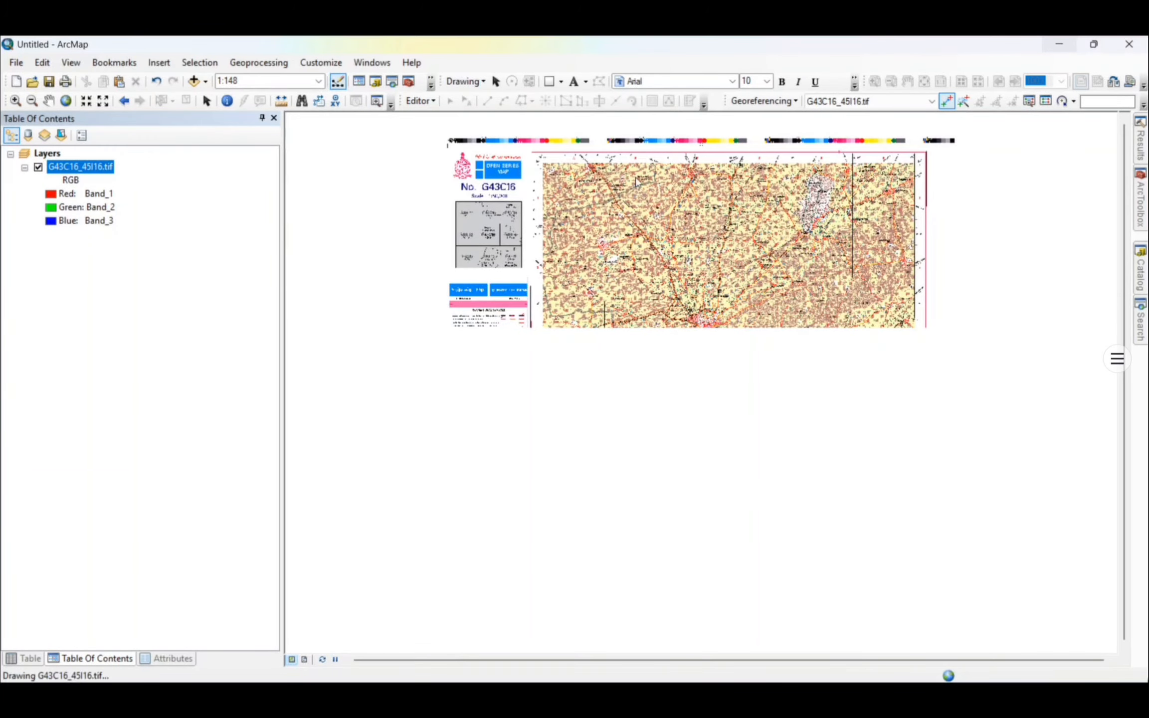
scroll(544, 120, down, 3)
scroll(544, 116, down, 6)
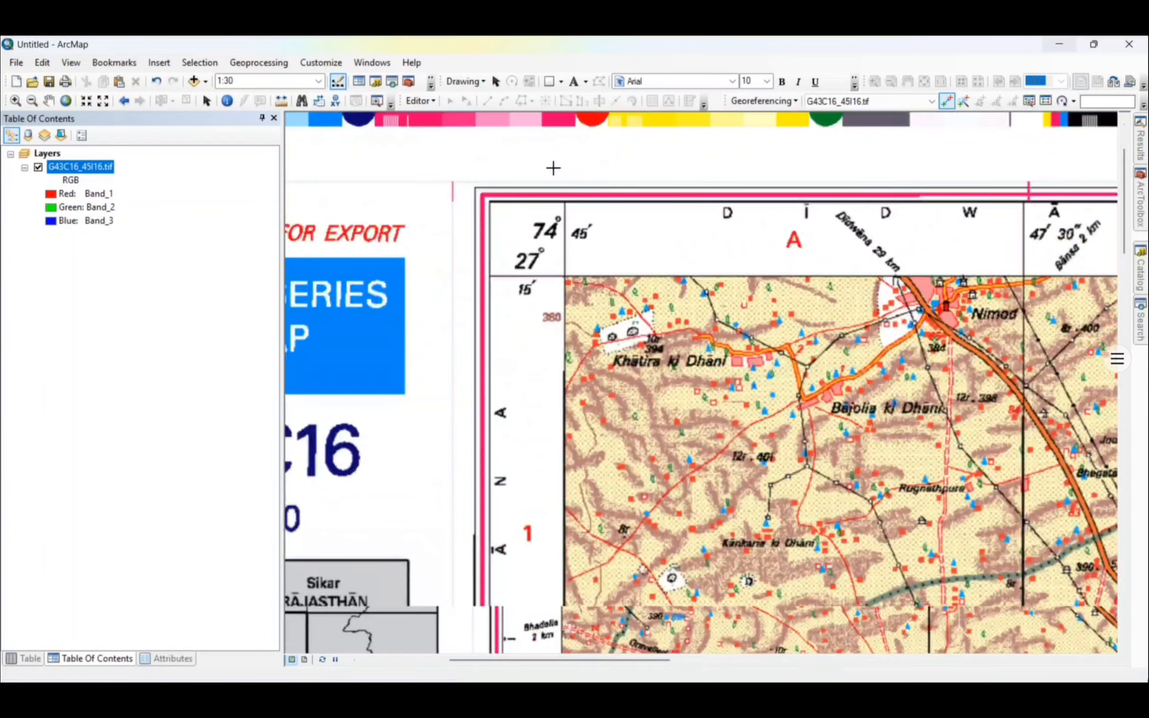
scroll(563, 320, down, 3)
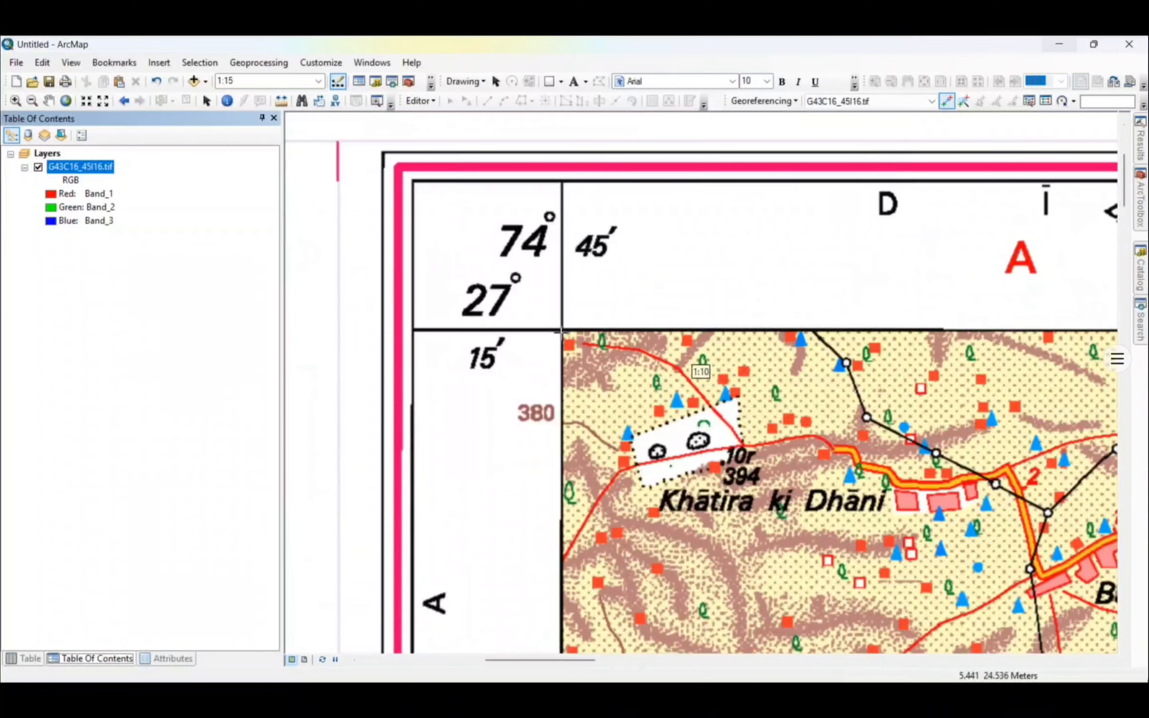
scroll(561, 331, down, 2)
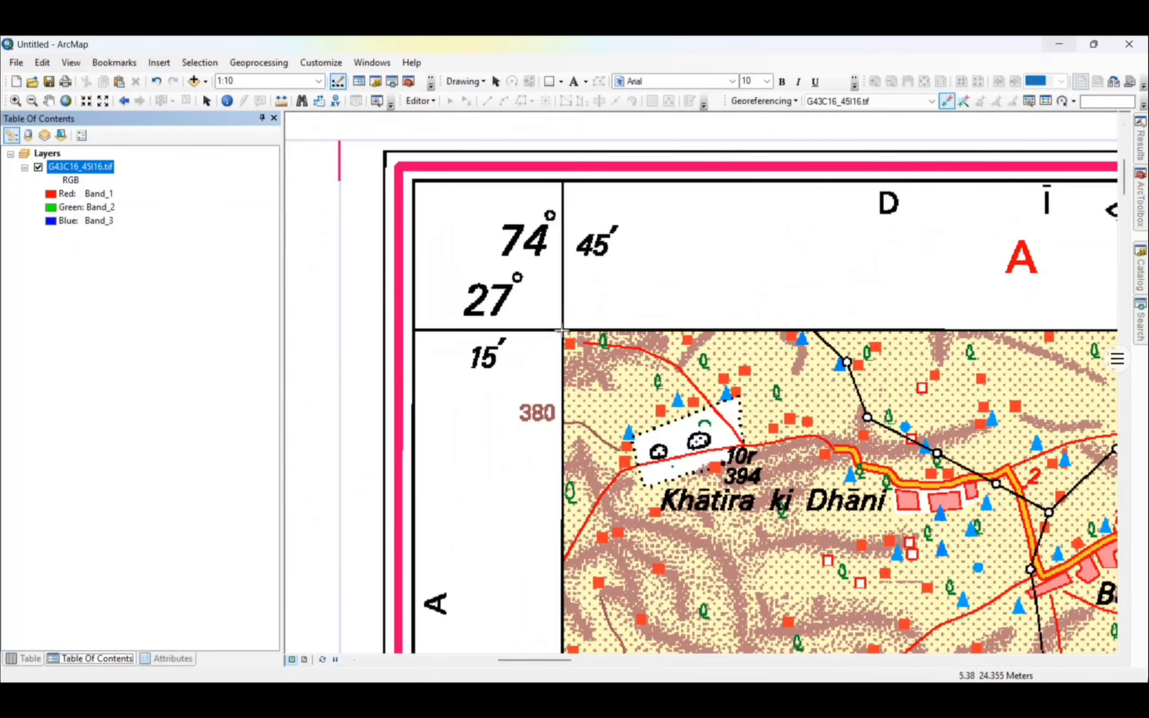
click(561, 329)
Set the first control point's DMS coordinates to longitude 74° 45′ 00″ E and latitude 27° 15′ 00″ N
right_click(582, 327)
click(643, 351)
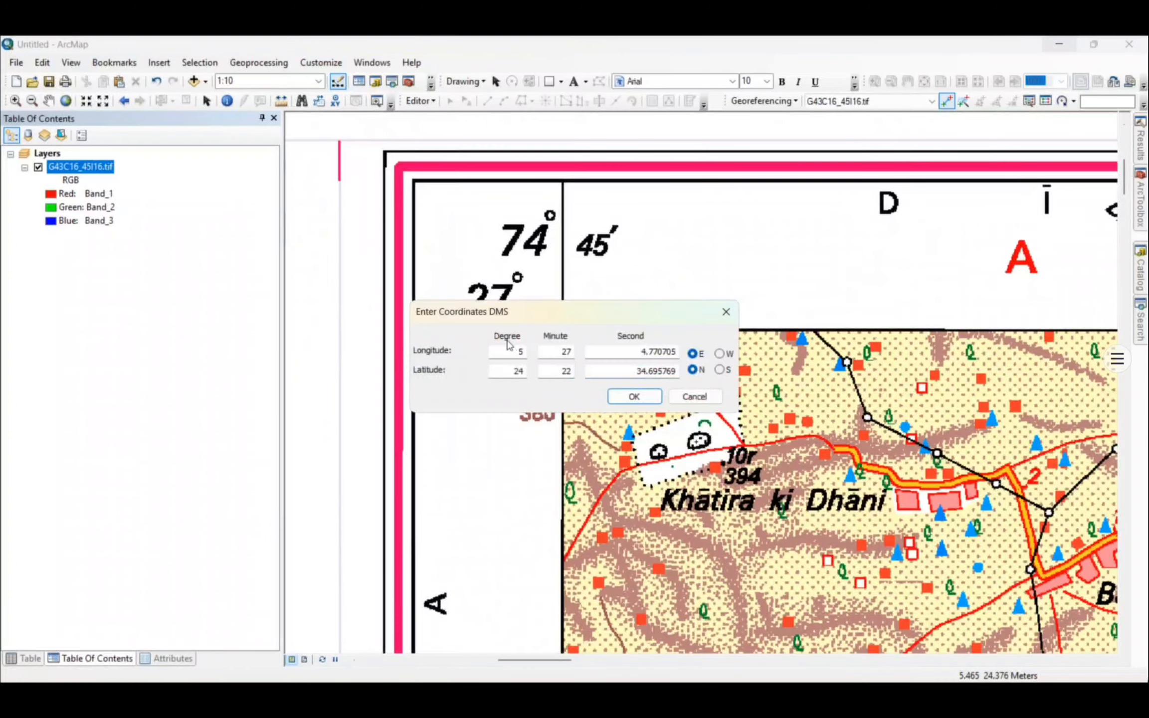
double_click(520, 353)
key(Tab)
key(Tab)
text(0)
double_click(517, 372)
drag(564, 318, 612, 426)
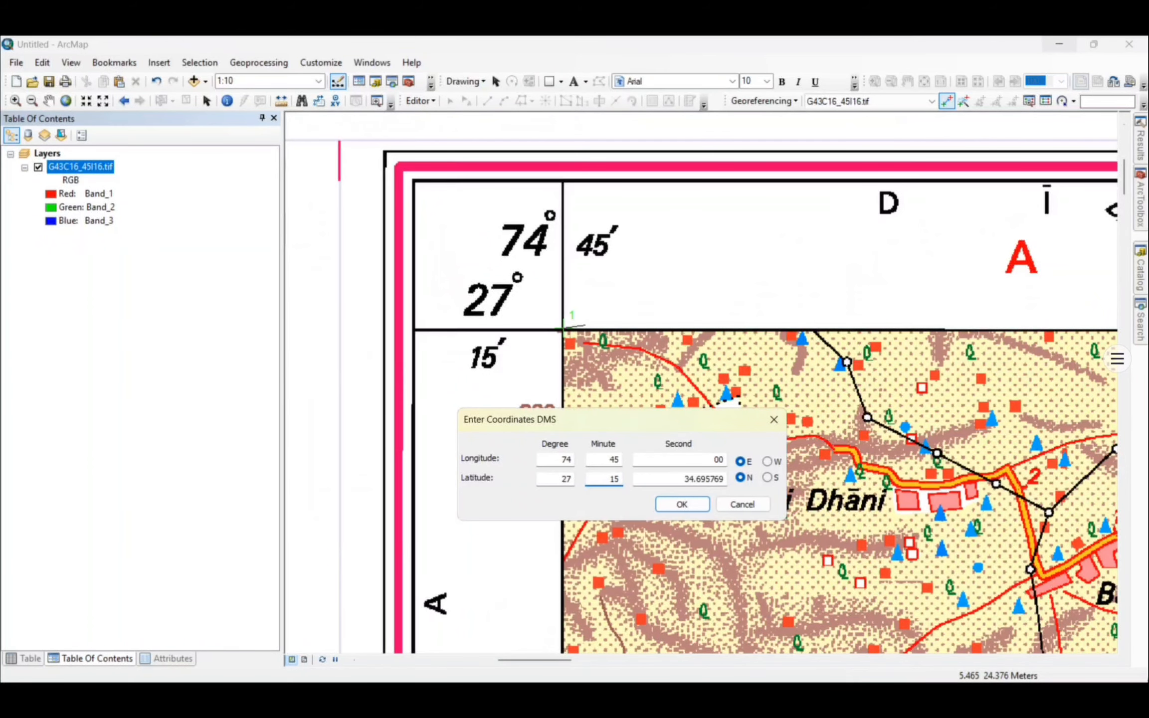
key(Tab)
text(00)
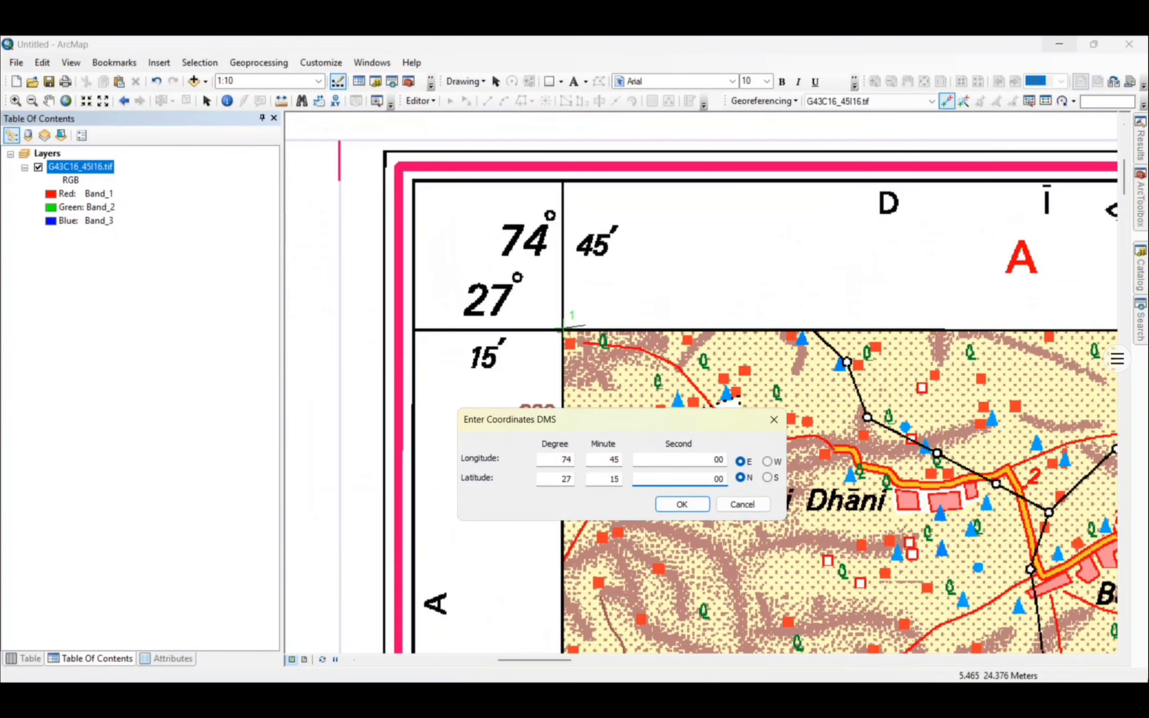
click(680, 504)
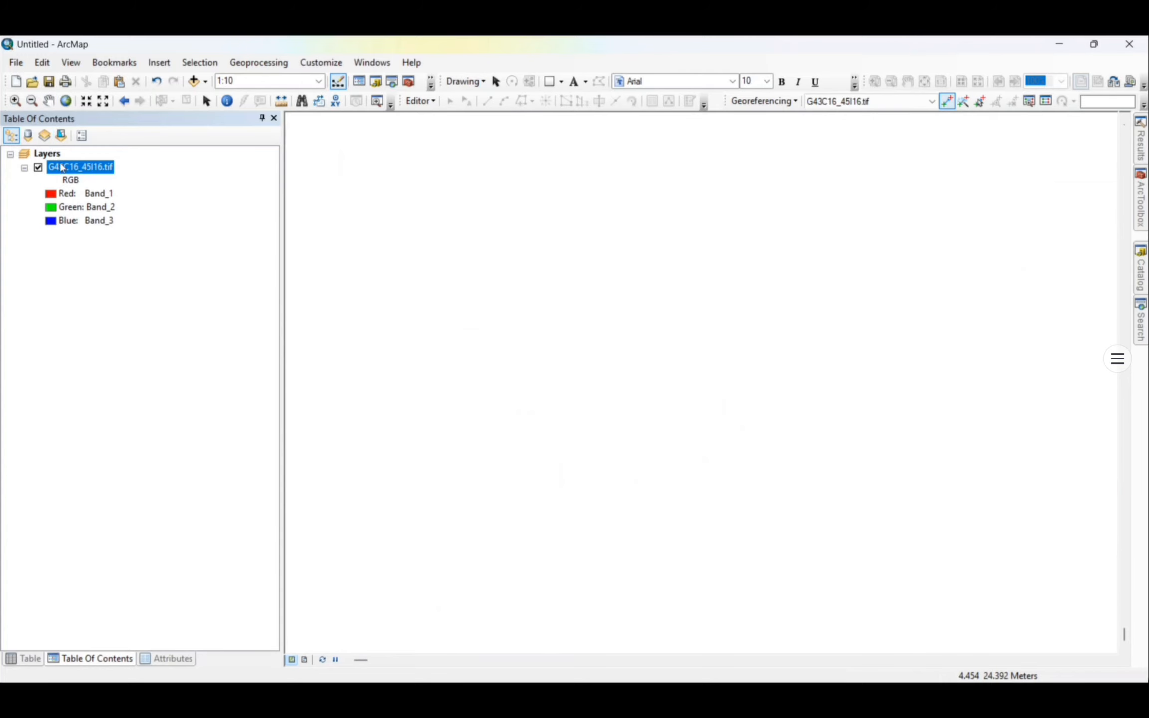
Place the second control point on the northeast corner of the toposheet's map frame
right_click(60, 159)
right_click(59, 168)
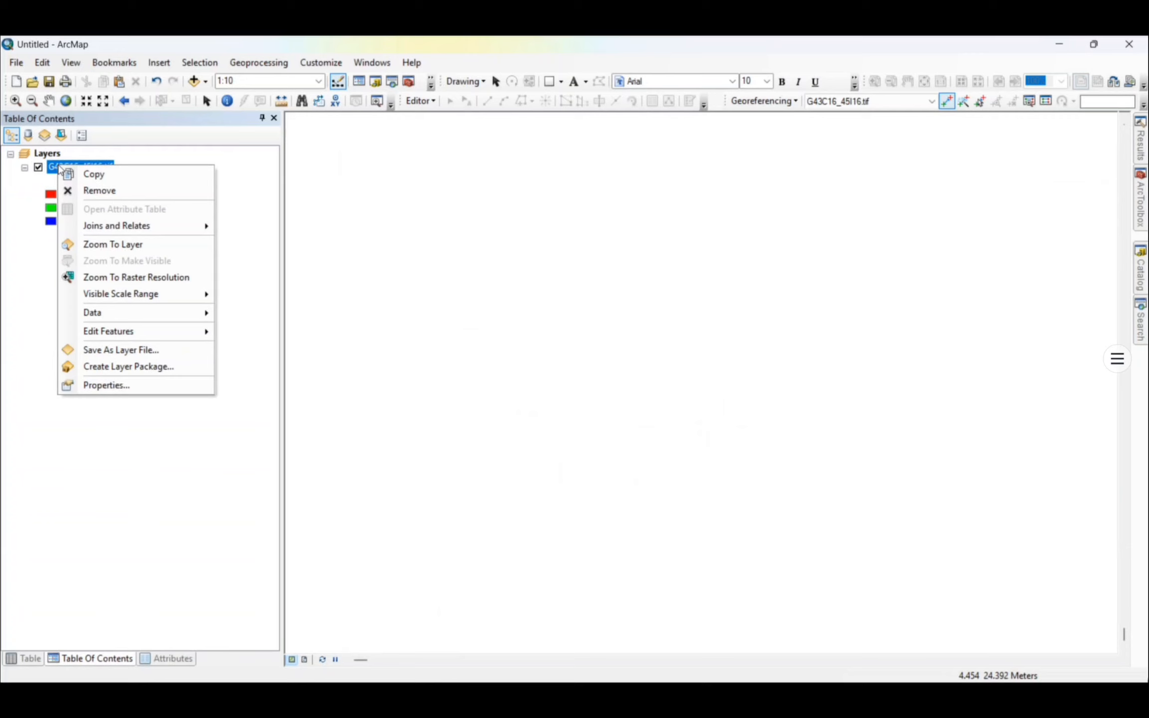
click(107, 245)
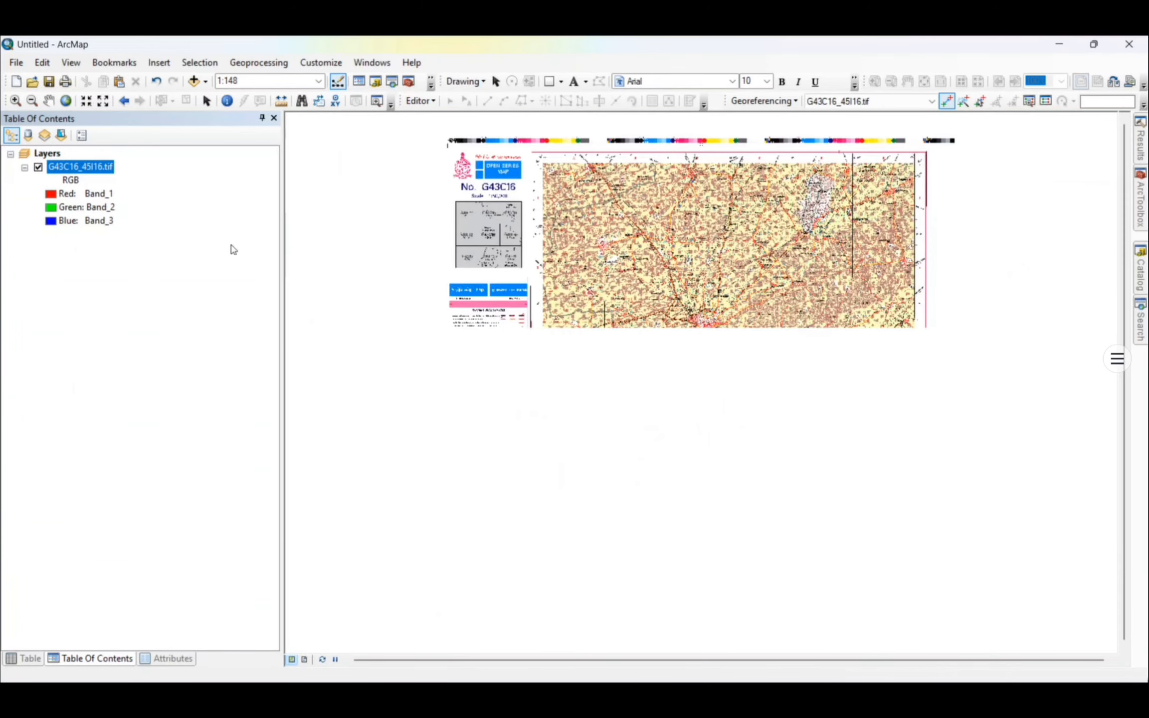
scroll(900, 122, down, 7)
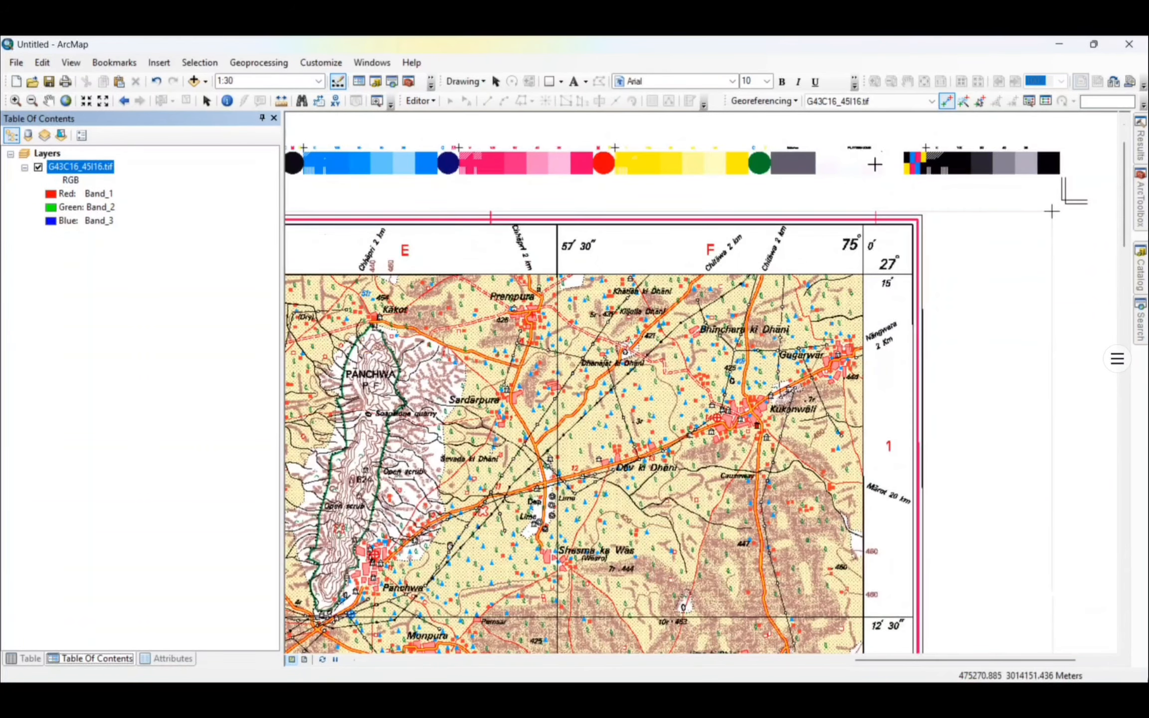
scroll(788, 302, down, 2)
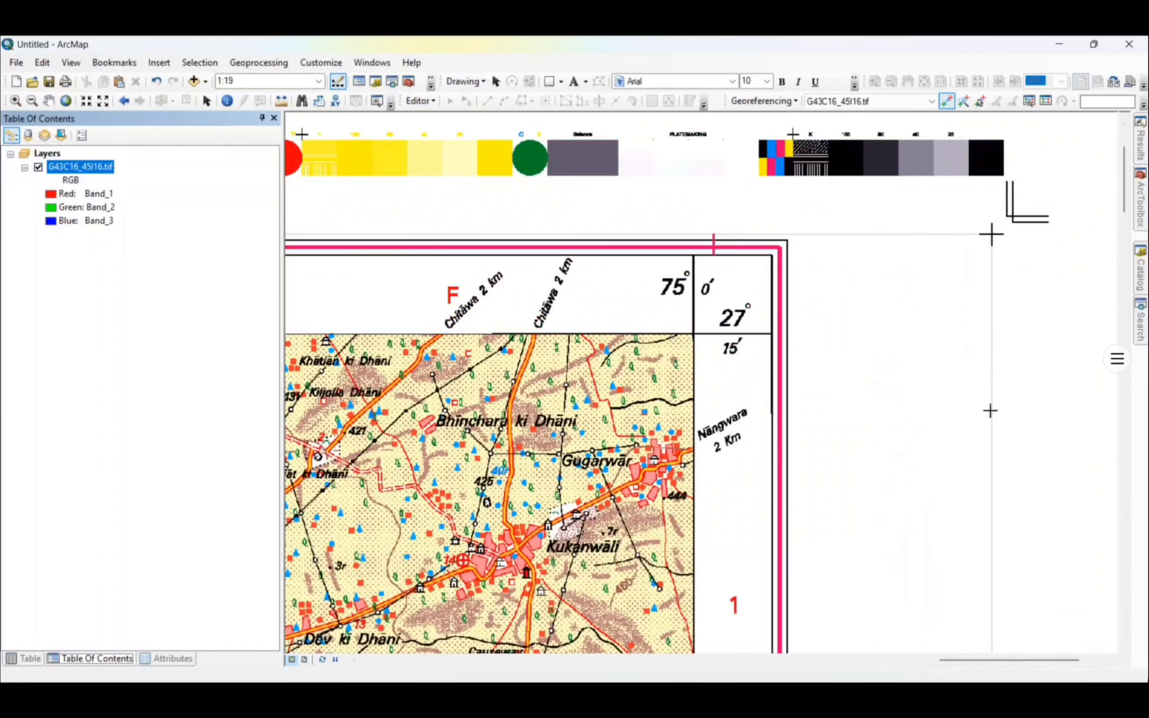
click(693, 334)
Open DMS coordinate entry for the second control point and set its longitude to 75° 00′ 00″ E
right_click(707, 328)
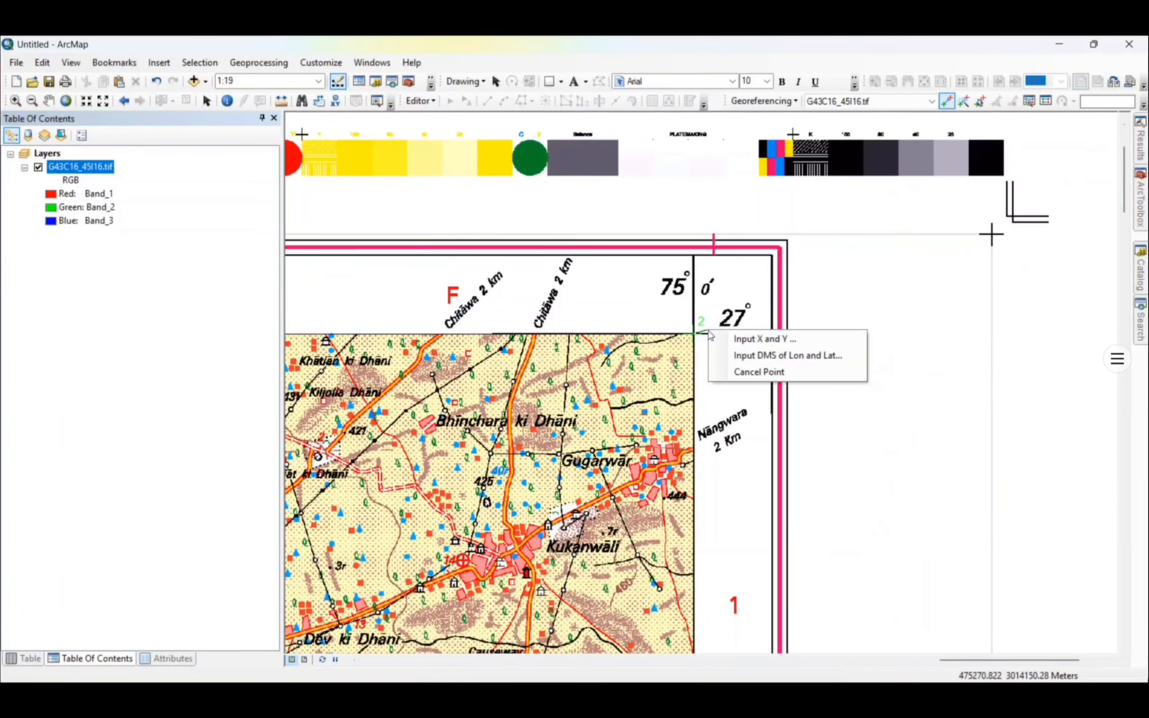
click(756, 359)
drag(643, 315, 589, 374)
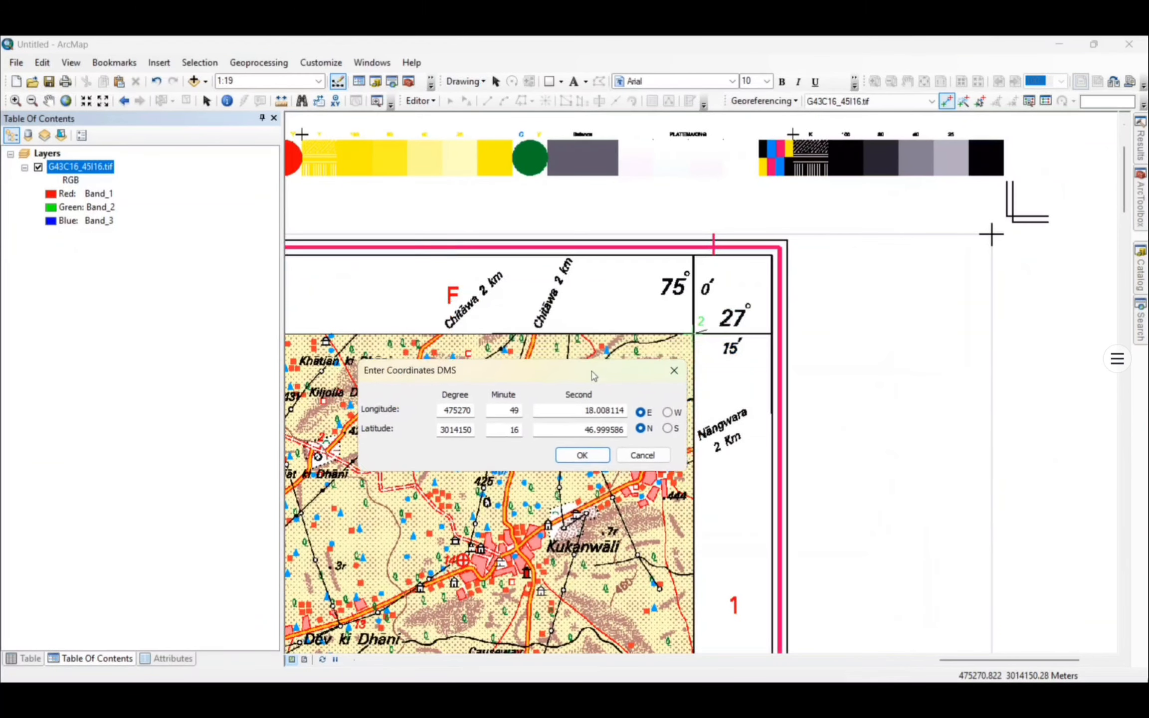
double_click(447, 411)
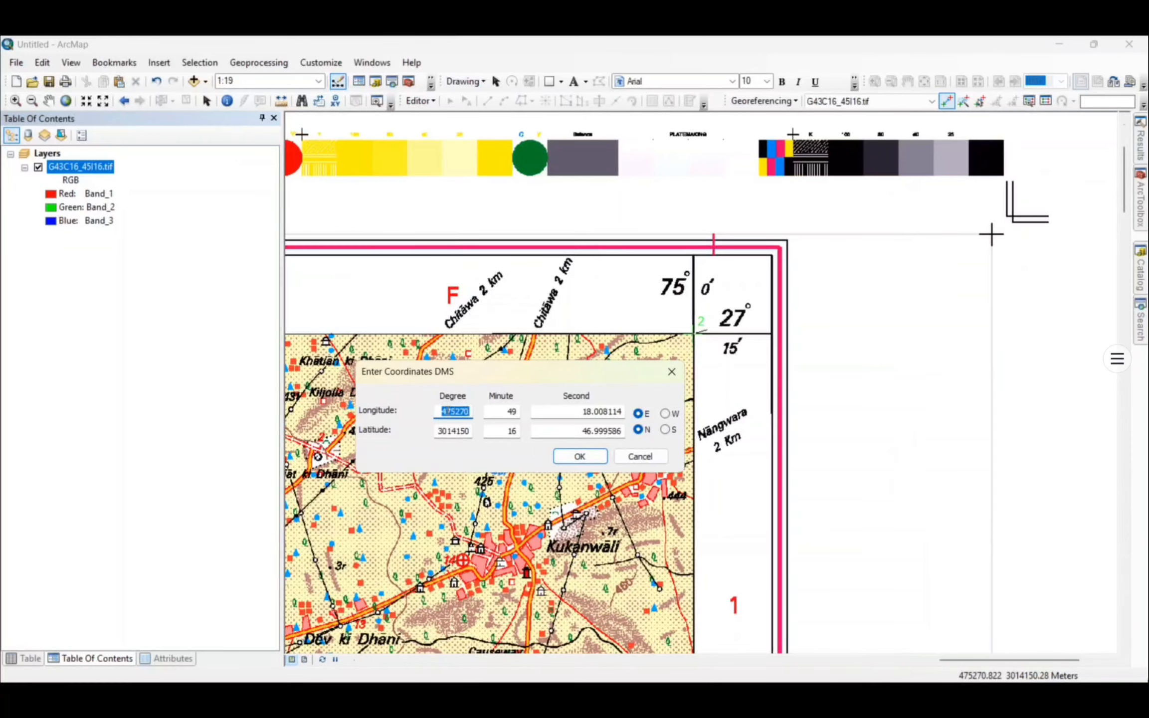
text(75)
key(Tab)
key(Tab)
text(0)
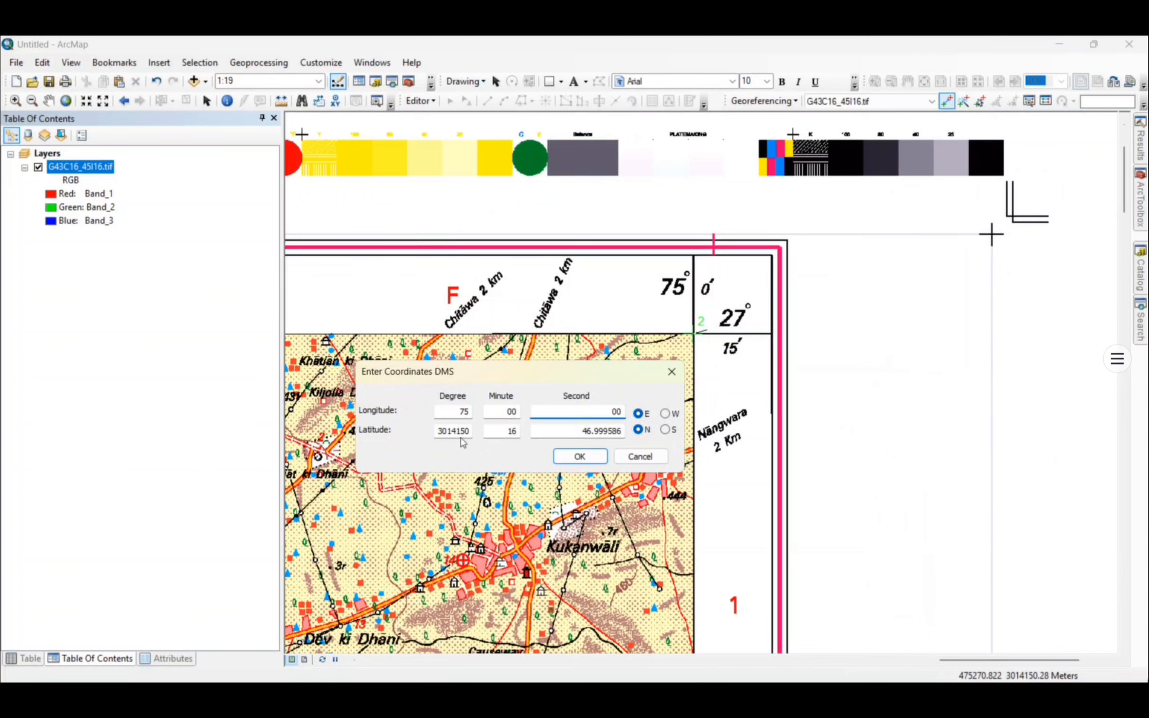
Set the second control point's latitude to 27° 15′ N and accept its coordinates
key(Tab)
key(Tab)
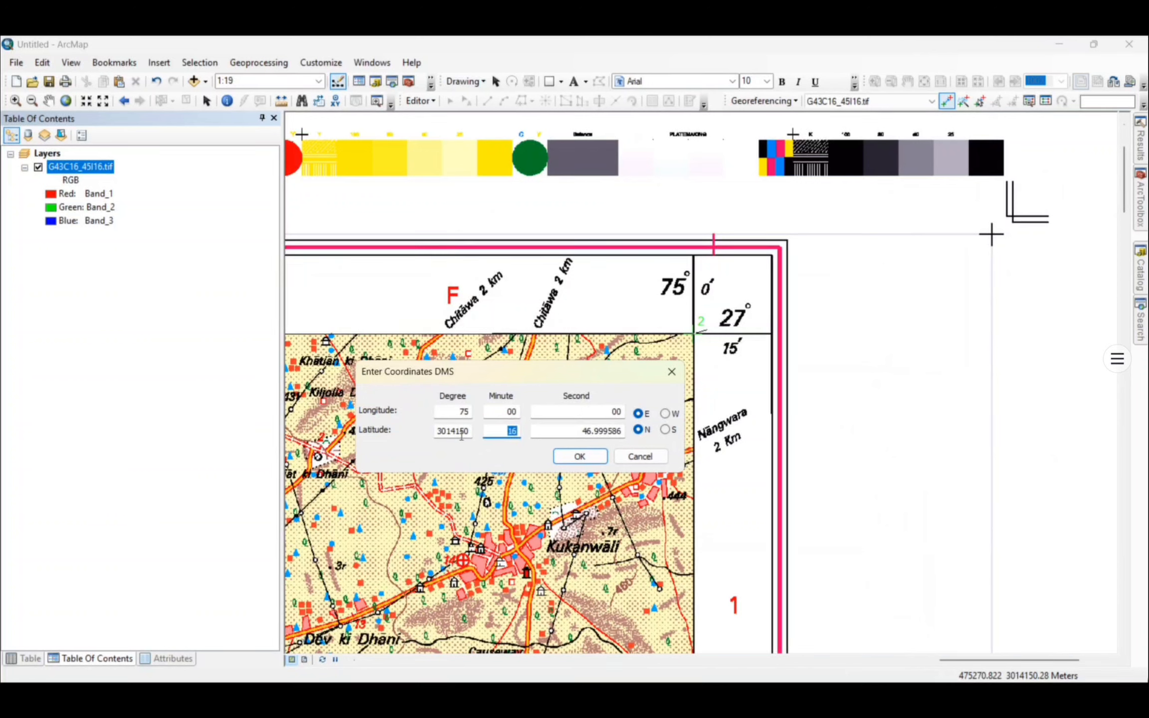
text(15)
double_click(457, 432)
text(27)
double_click(599, 429)
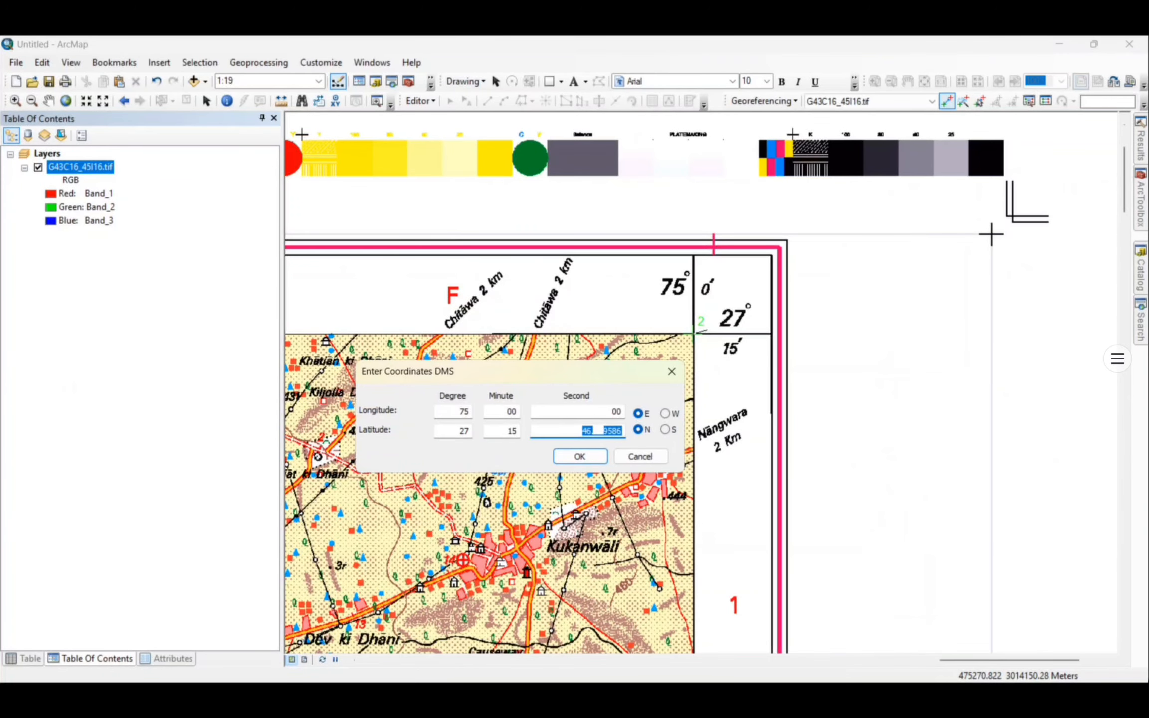
click(580, 456)
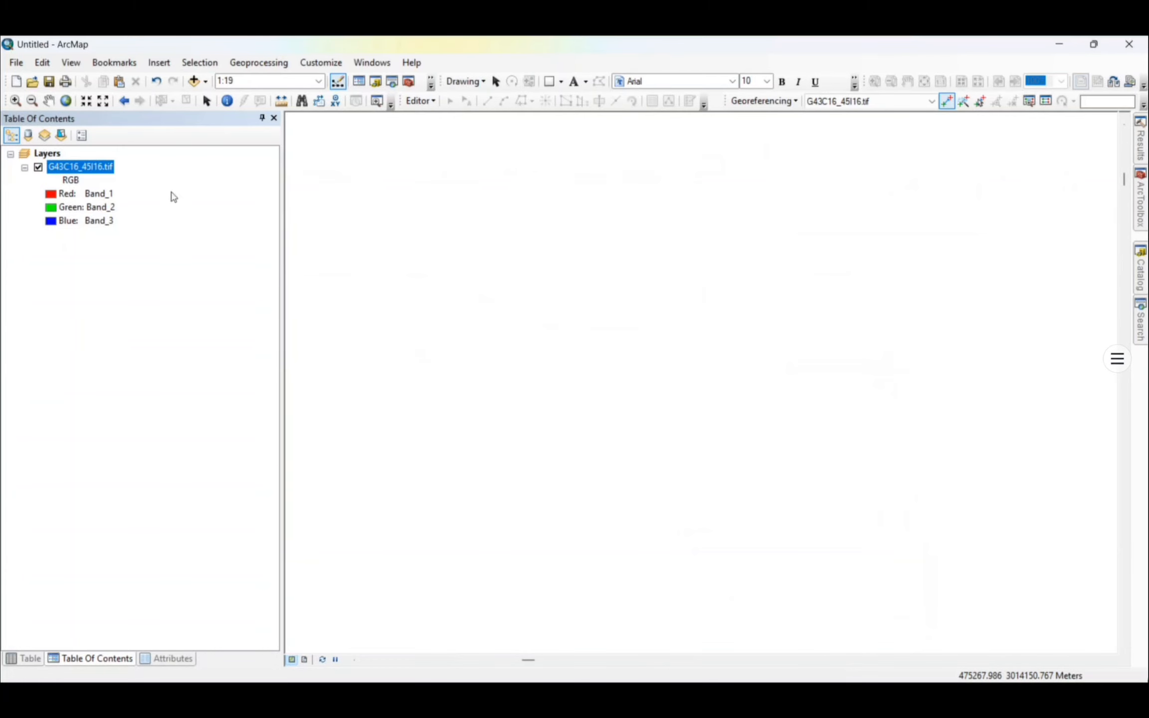
Place the third control point on the southeast corner of the toposheet's map frame
right_click(84, 172)
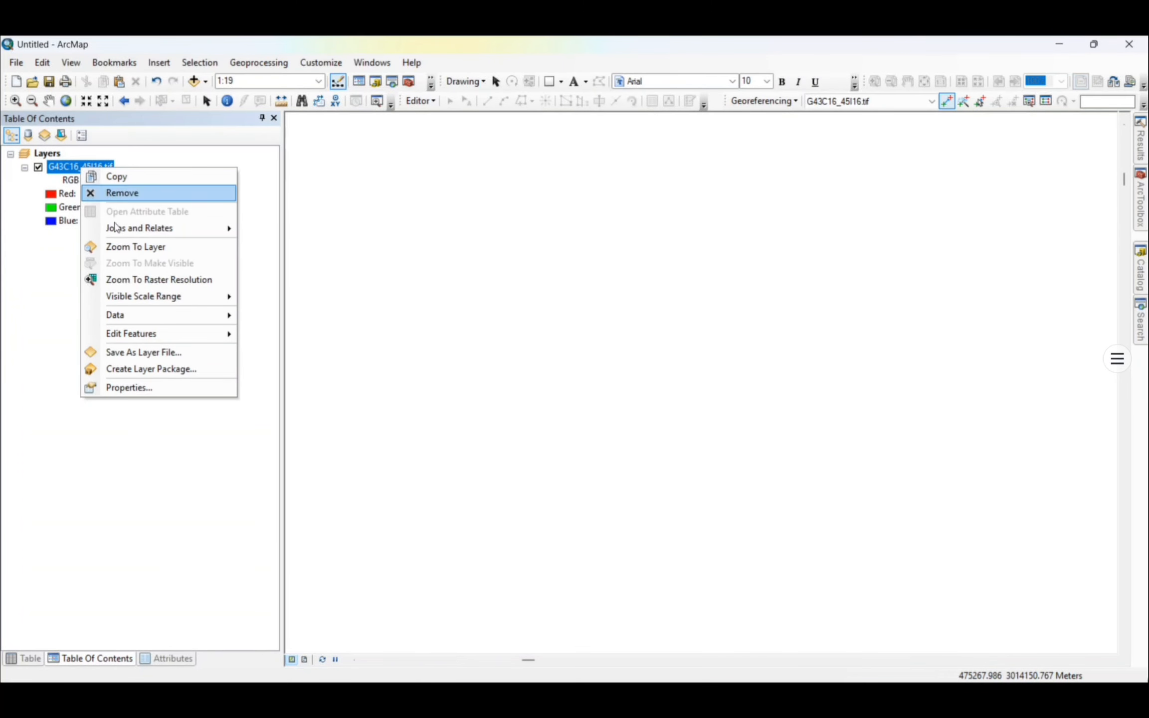
click(143, 247)
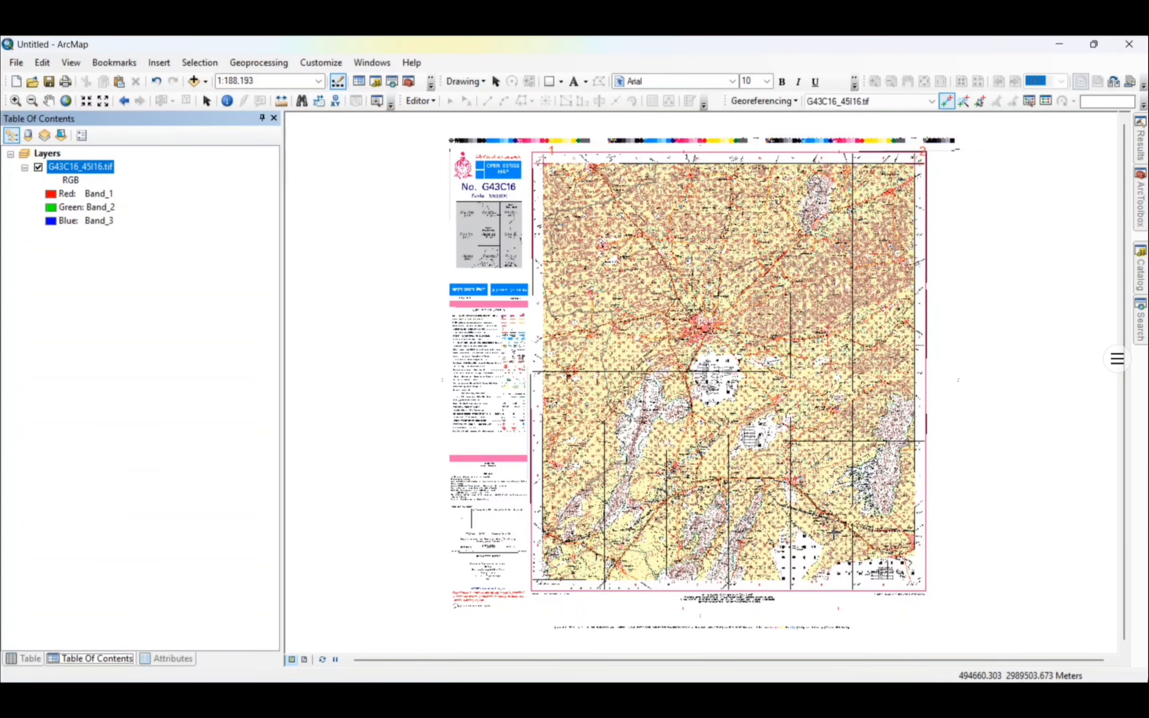
scroll(944, 624, down, 3)
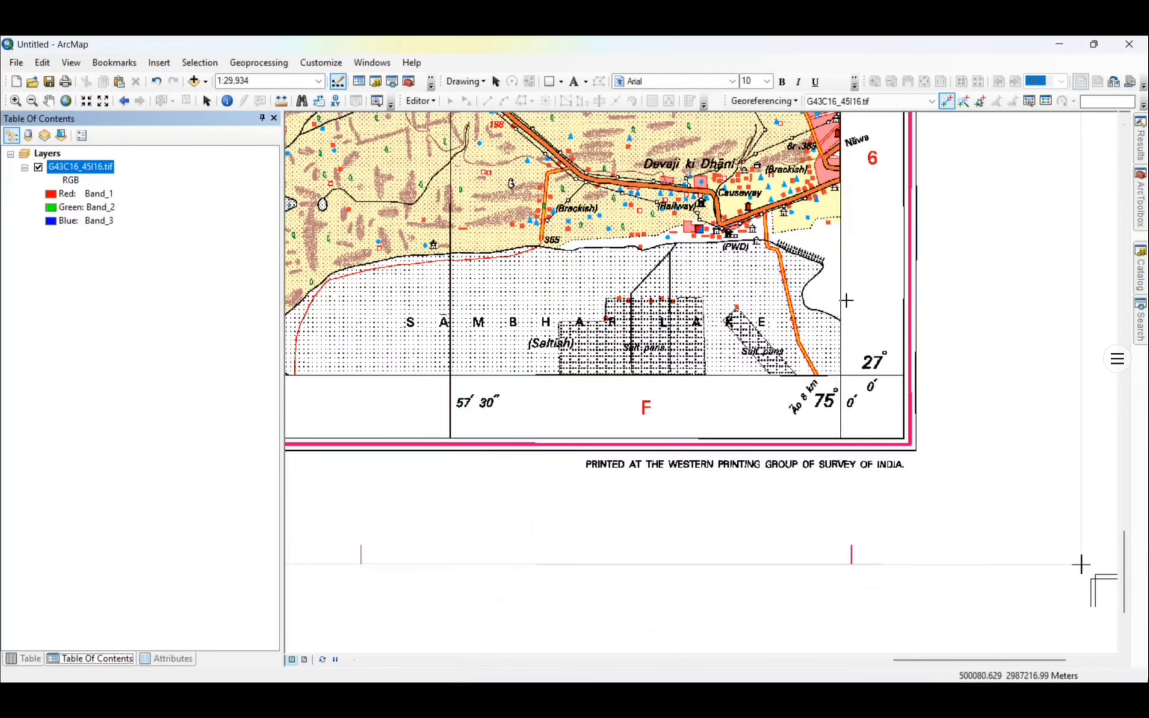
drag(655, 248, 942, 479)
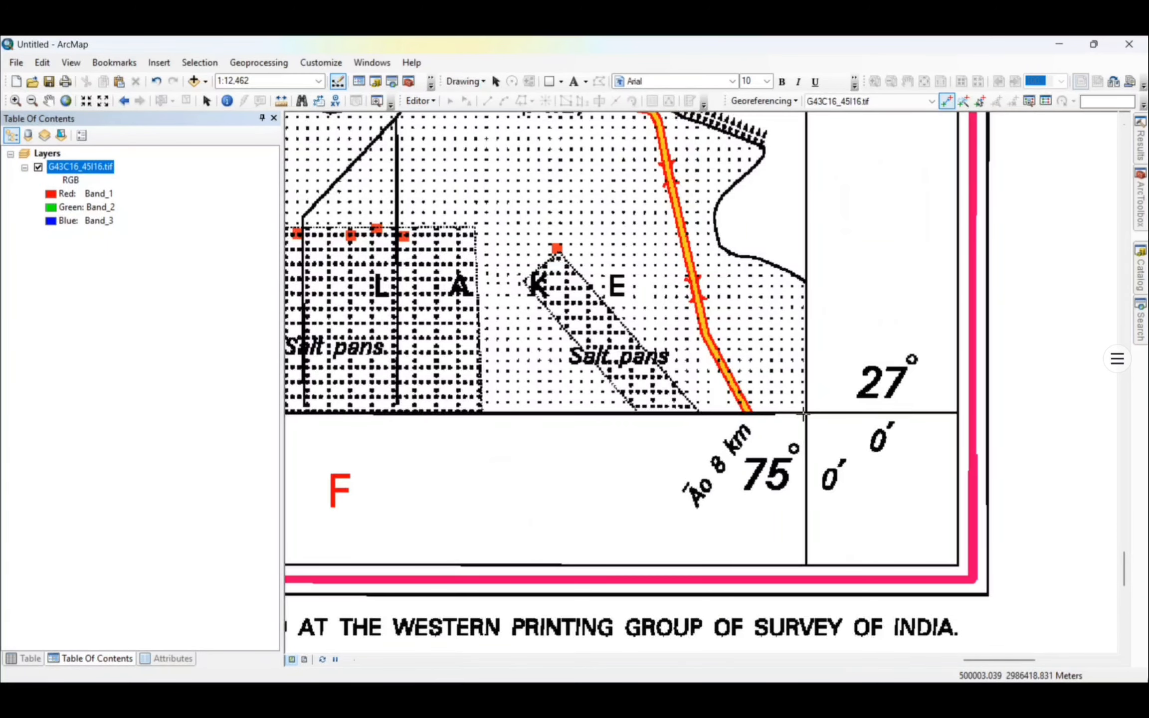
click(806, 413)
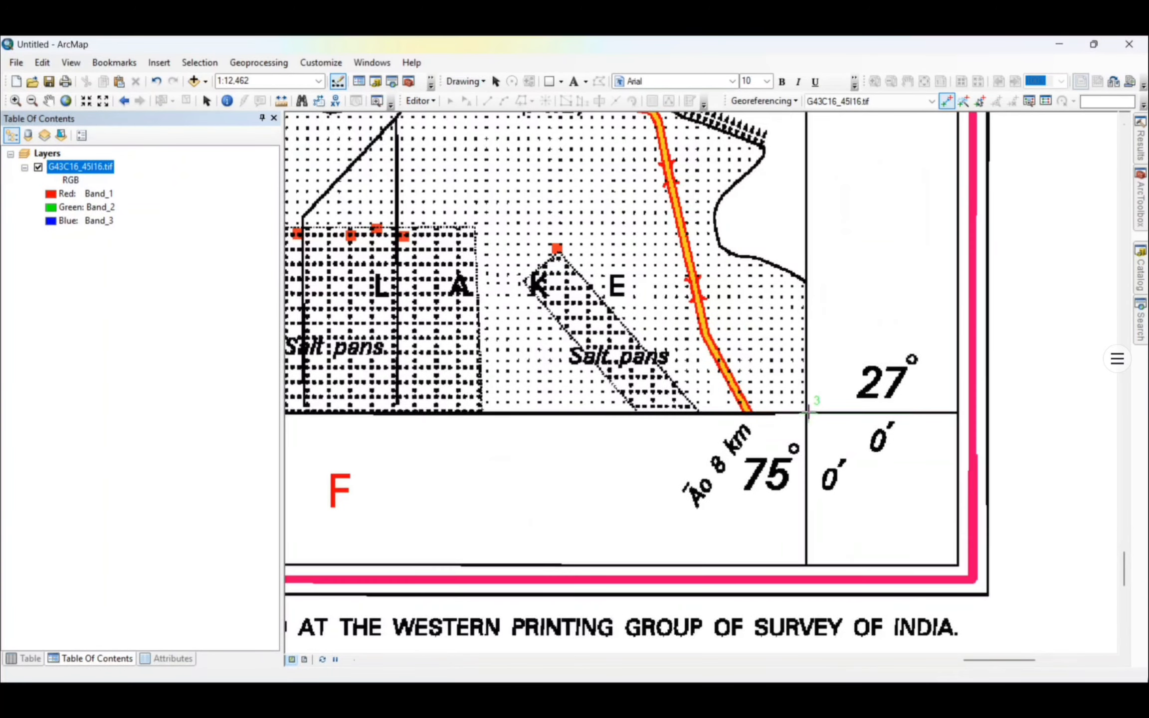
Open DMS coordinate entry for the third control point and set its longitude to 75° 00′ 00″ E
right_click(865, 377)
click(926, 403)
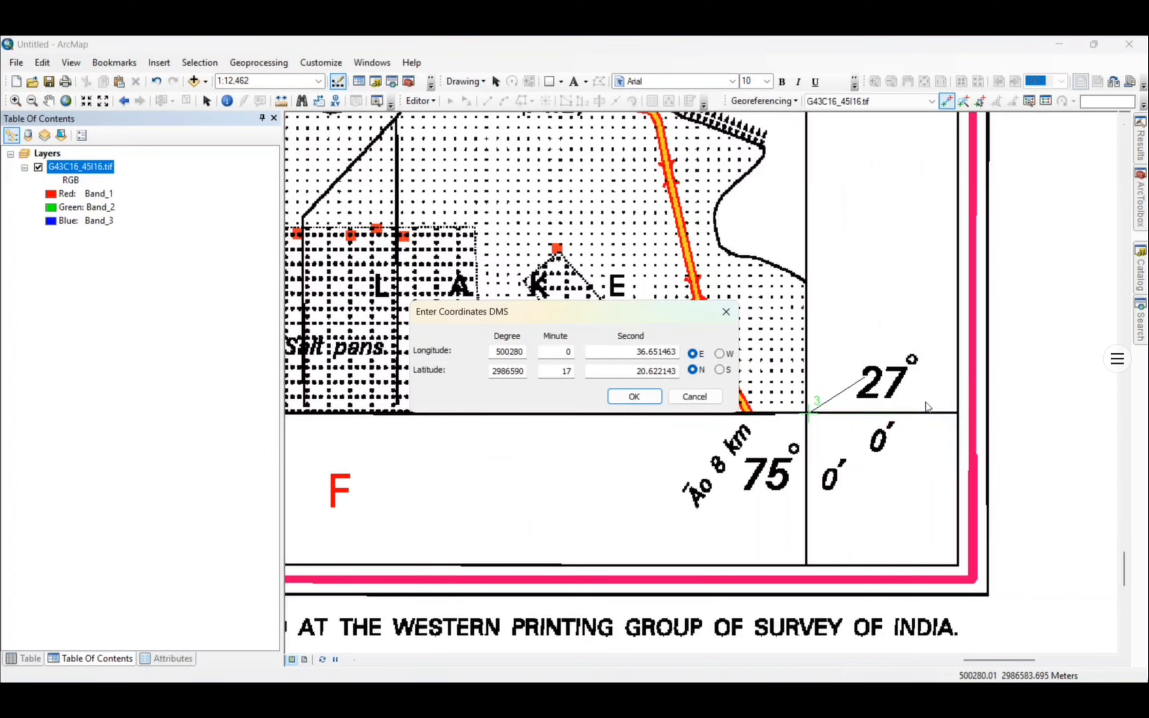
double_click(505, 352)
text(75)
key(Tab)
text(00)
key(Tab)
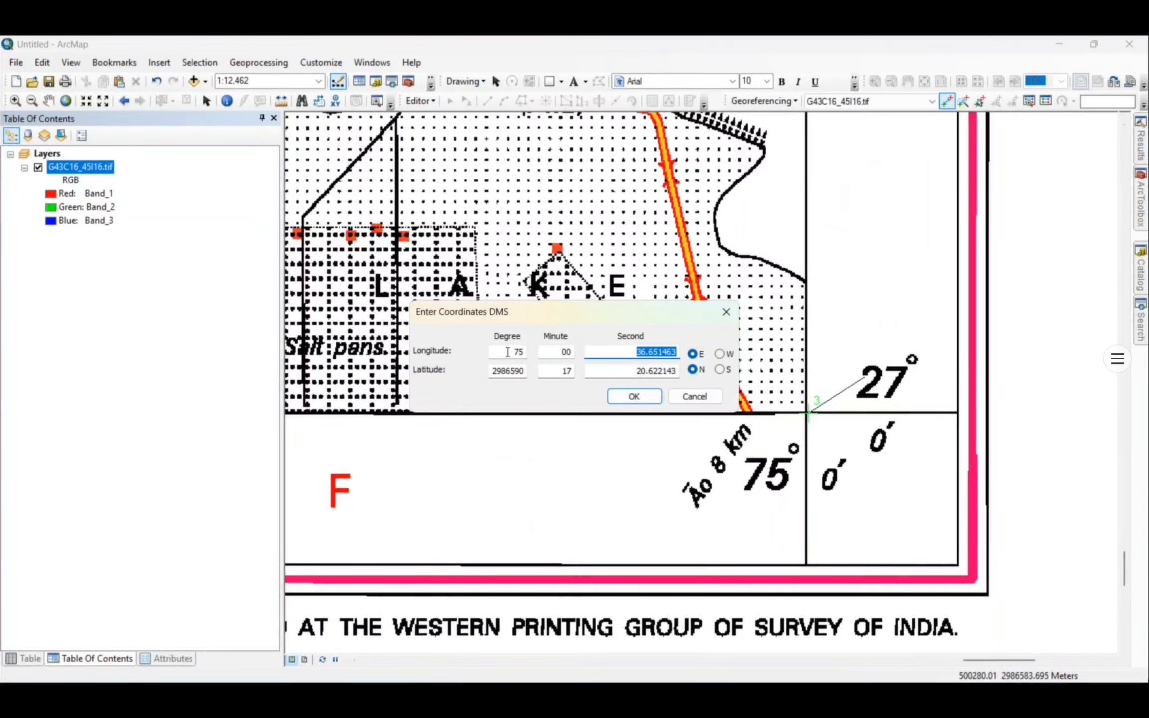
text(00)
Set the third control point's latitude to 27° 00′ 00″ N and accept its coordinates
click(508, 370)
double_click(509, 370)
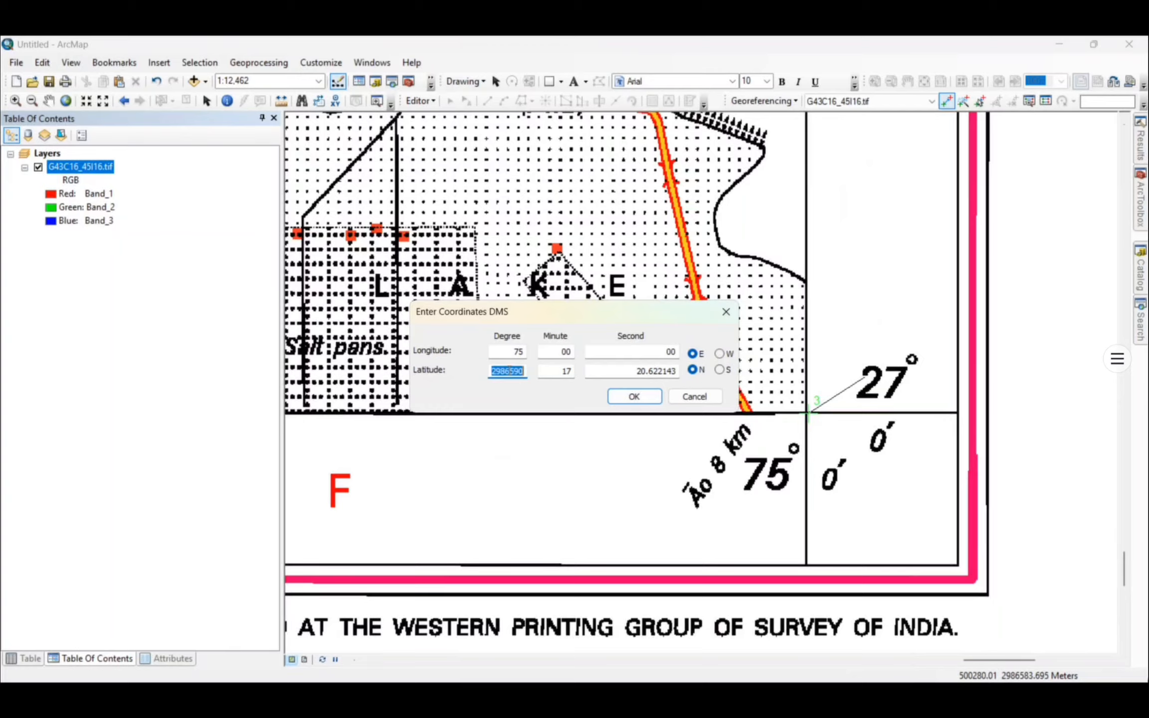
text(27)
key(Tab)
text(00)
key(Tab)
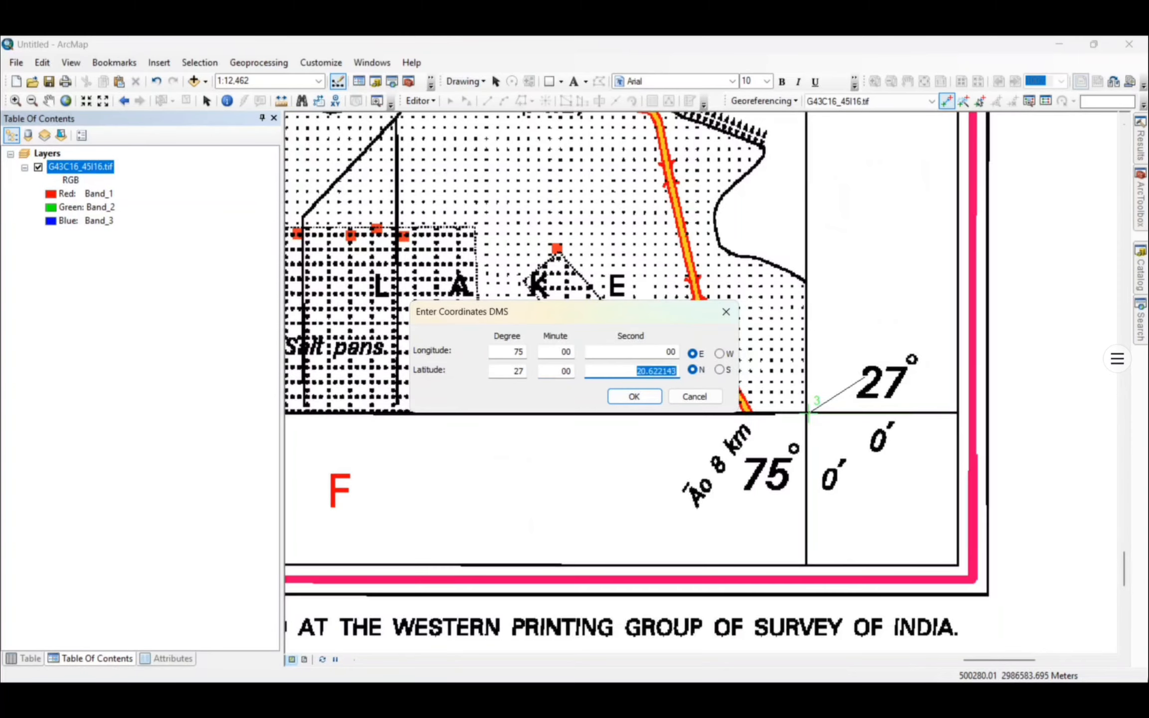
text(00)
click(634, 396)
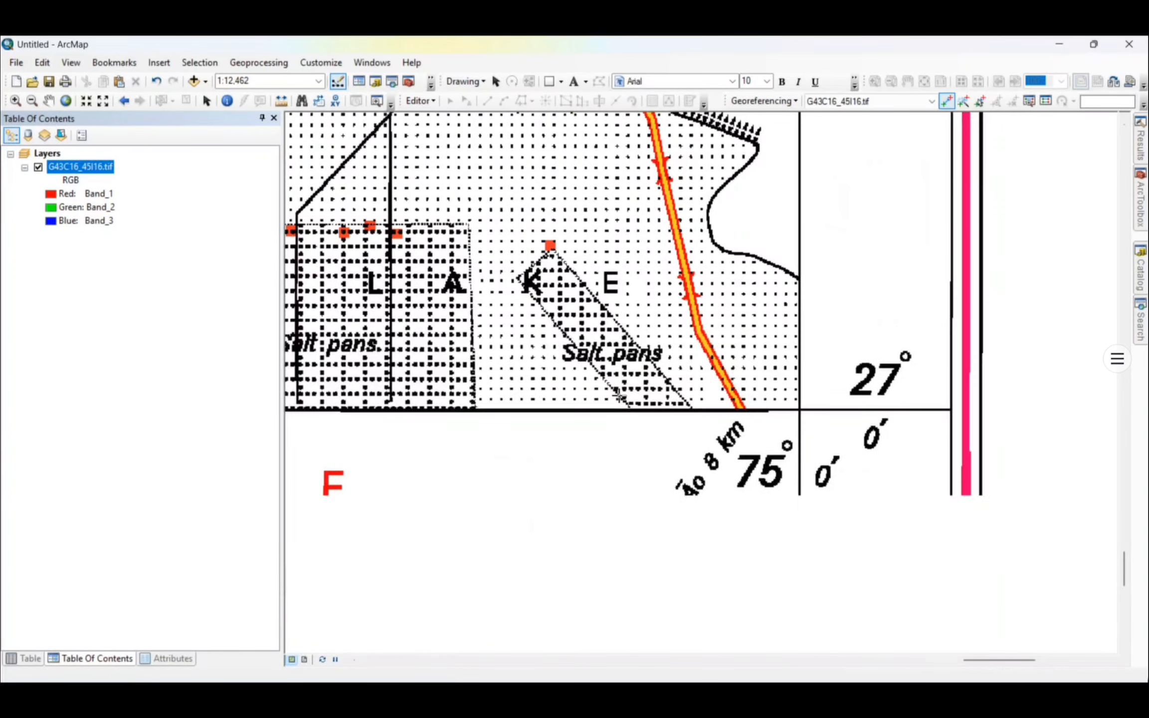
Show the southwest corner of the toposheet's map frame up close
scroll(931, 586, up, 1)
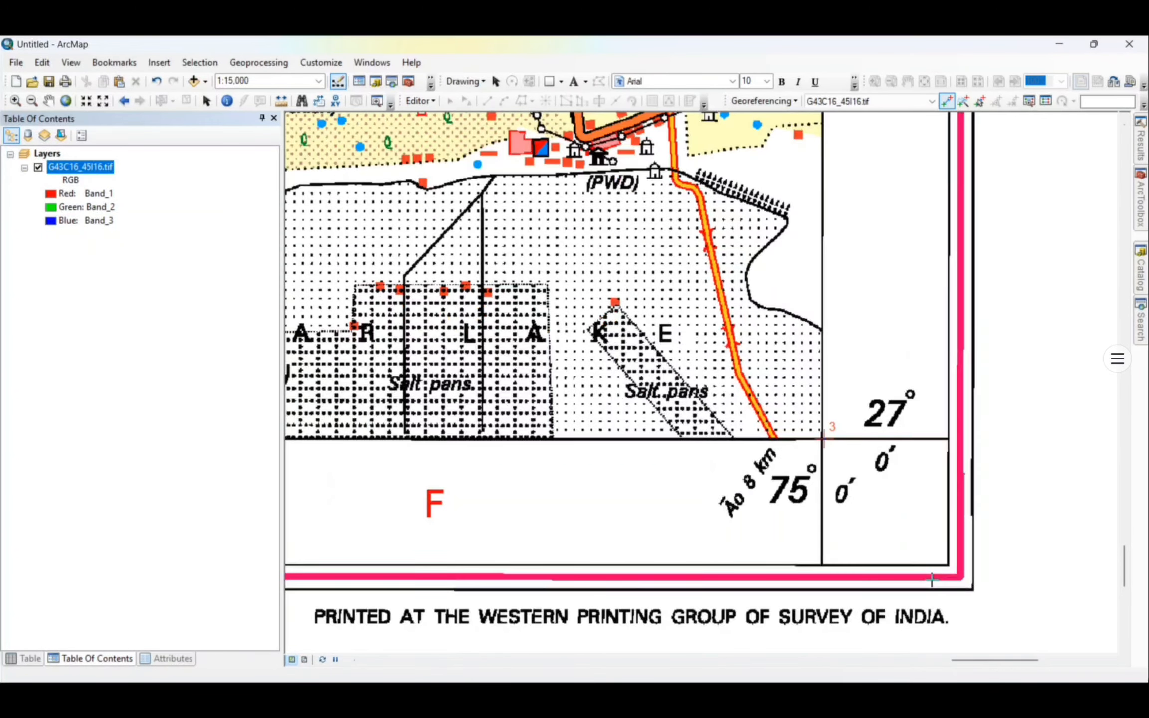
scroll(931, 578, up, 2)
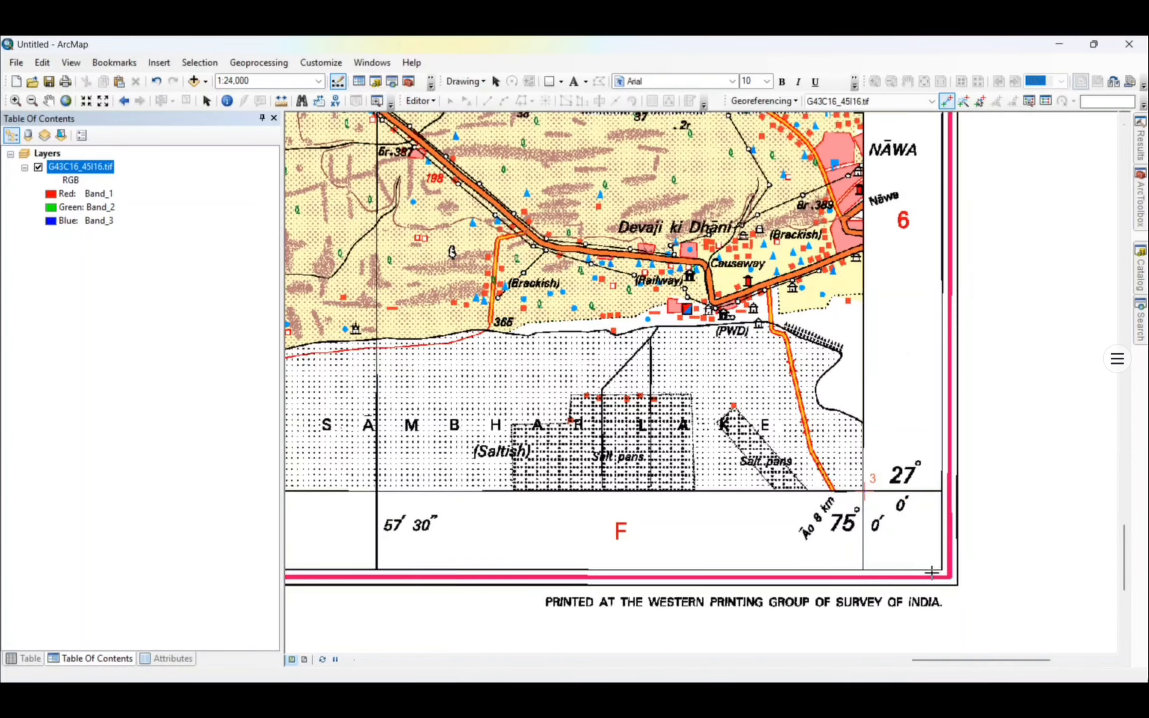
scroll(930, 571, up, 2)
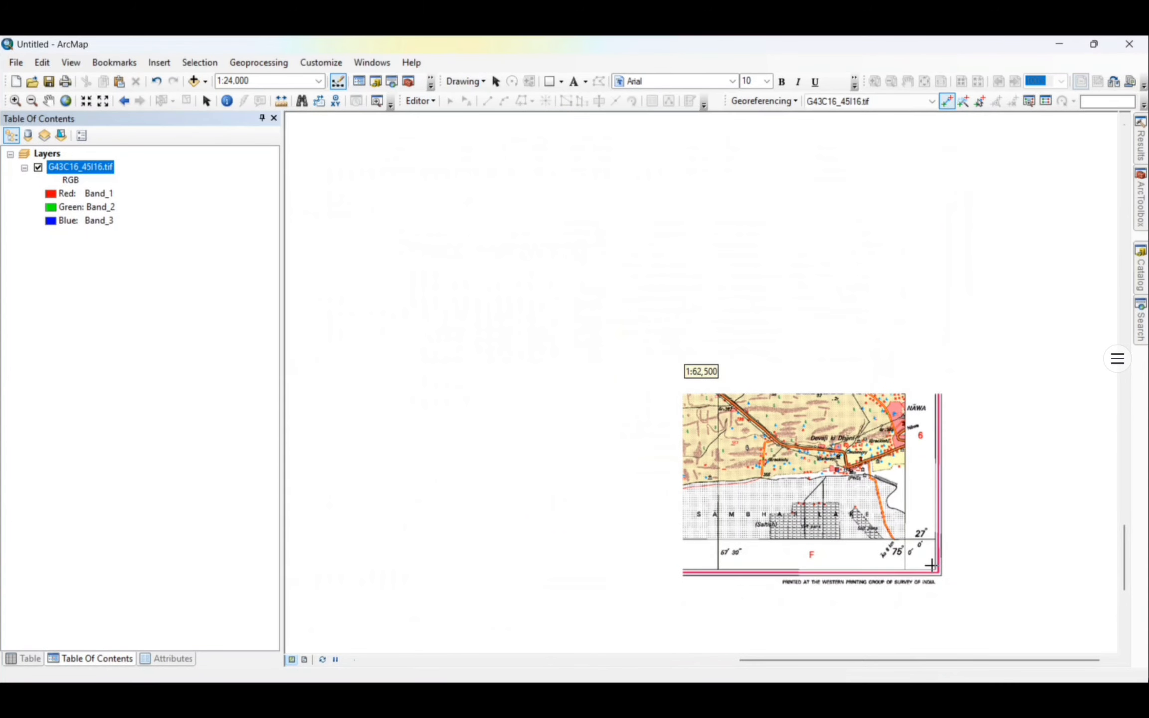
scroll(957, 513, up, 1)
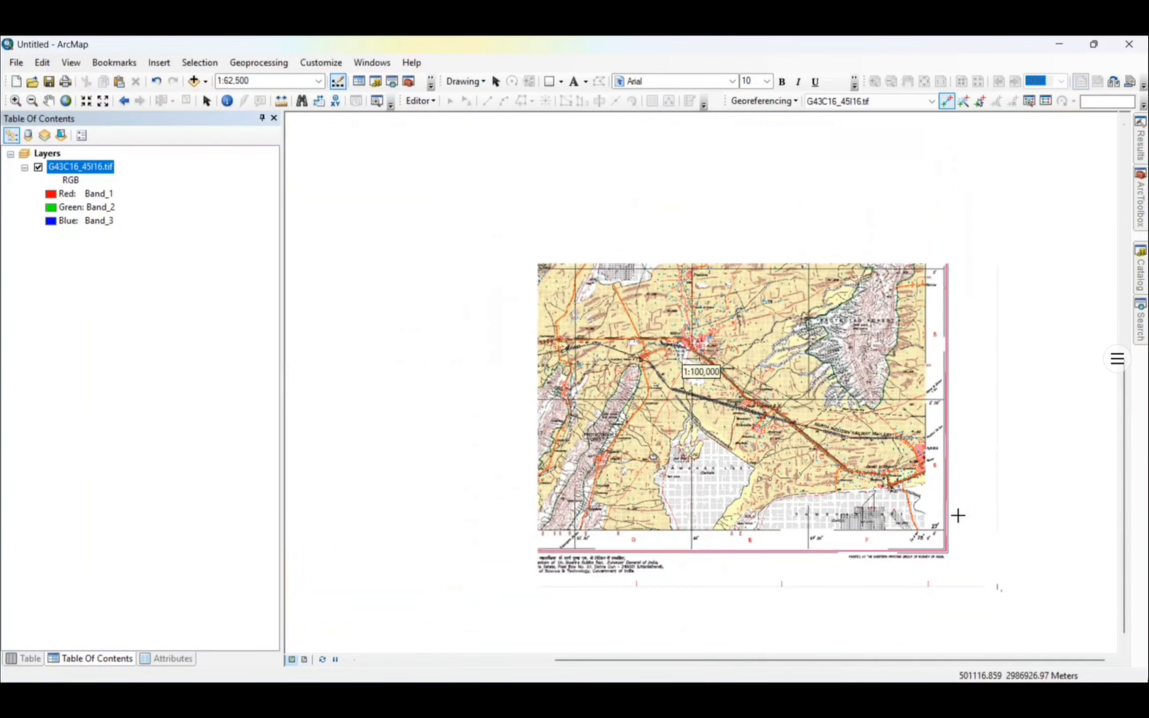
scroll(1002, 491, up, 1)
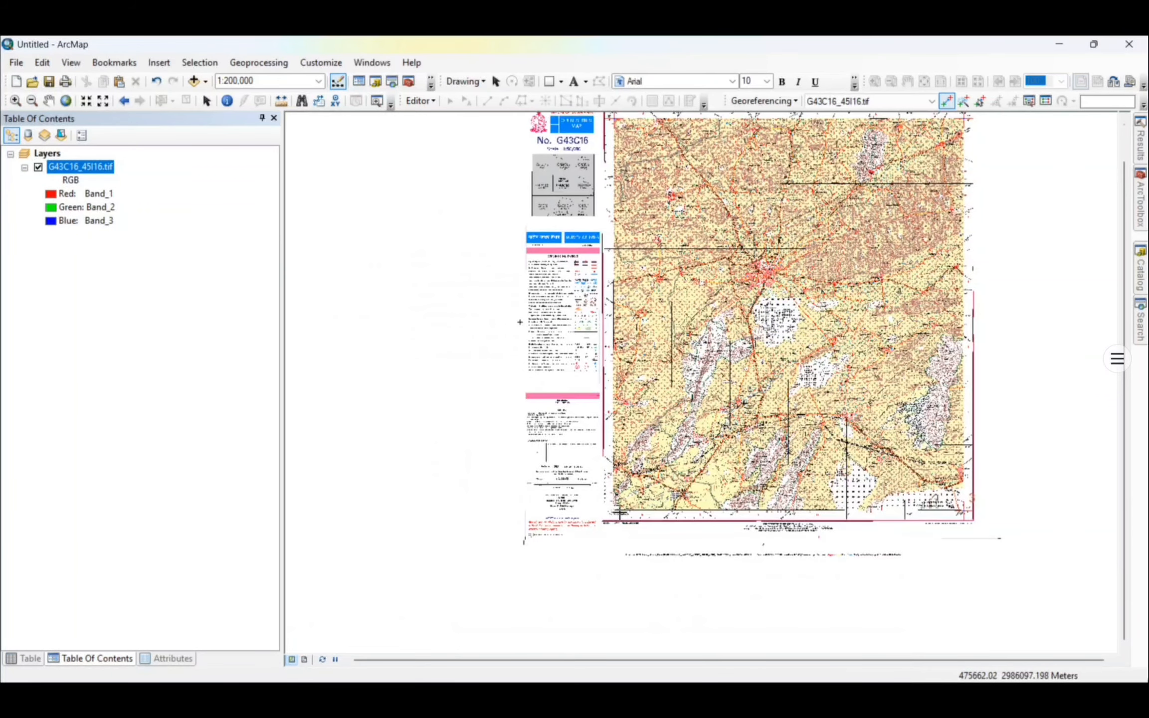
drag(557, 474, 693, 580)
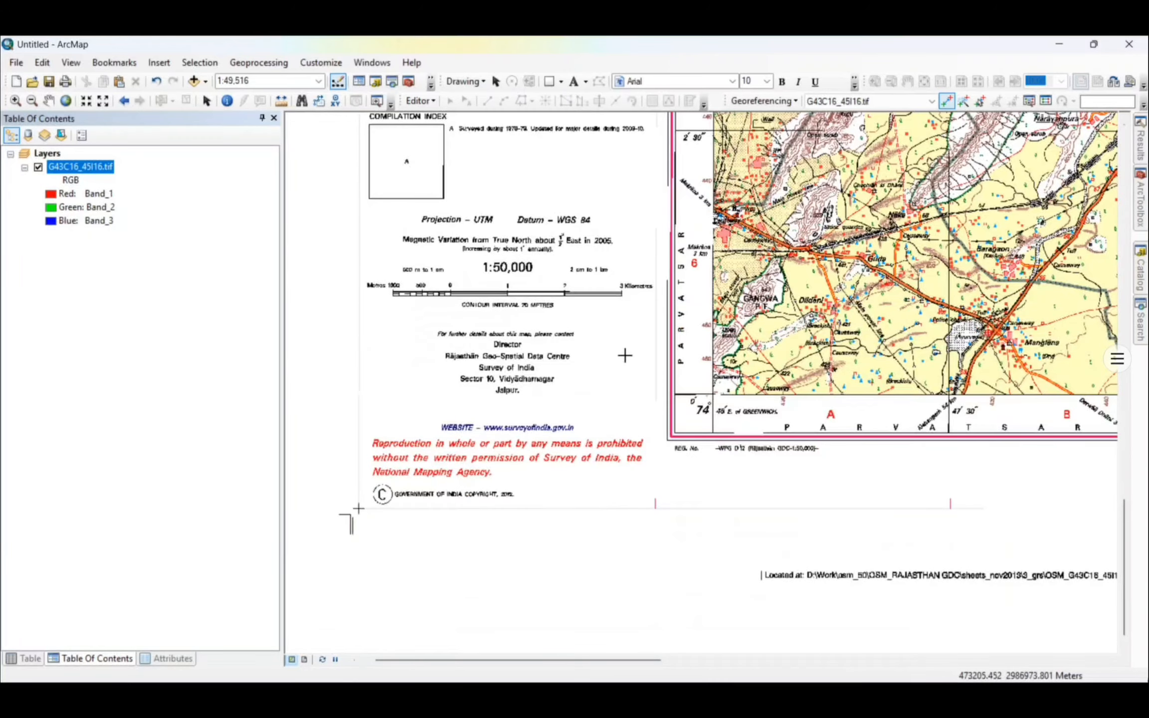
drag(860, 499, 909, 540)
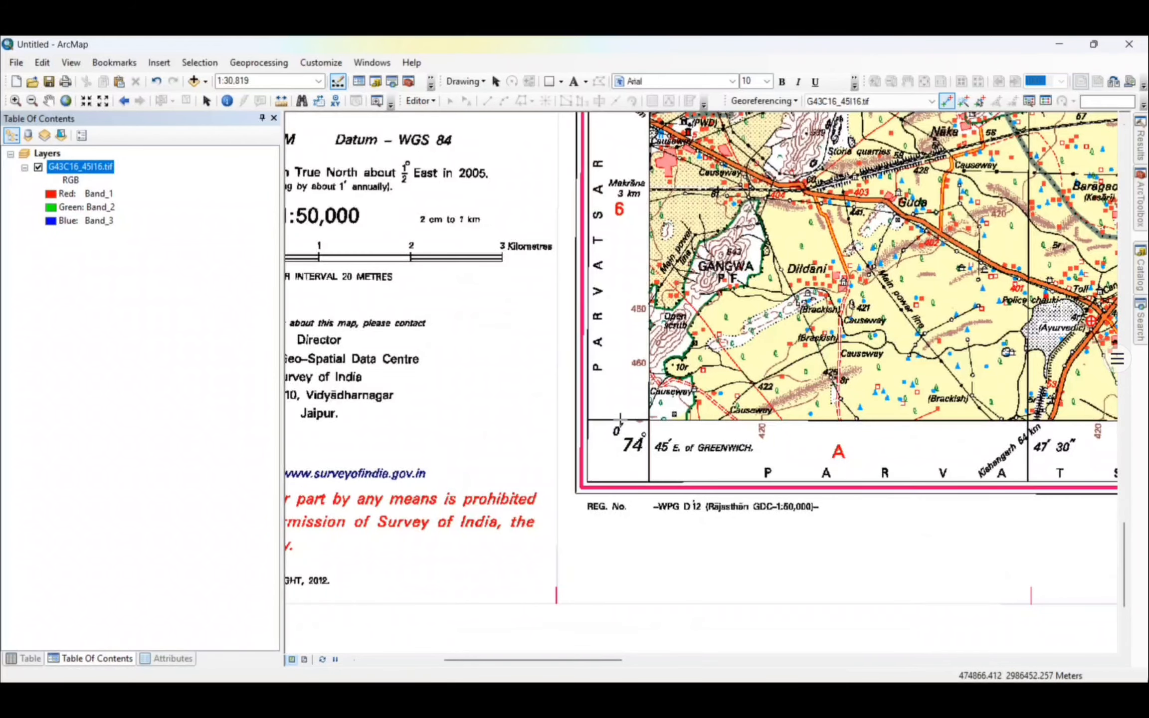
click(396, 188)
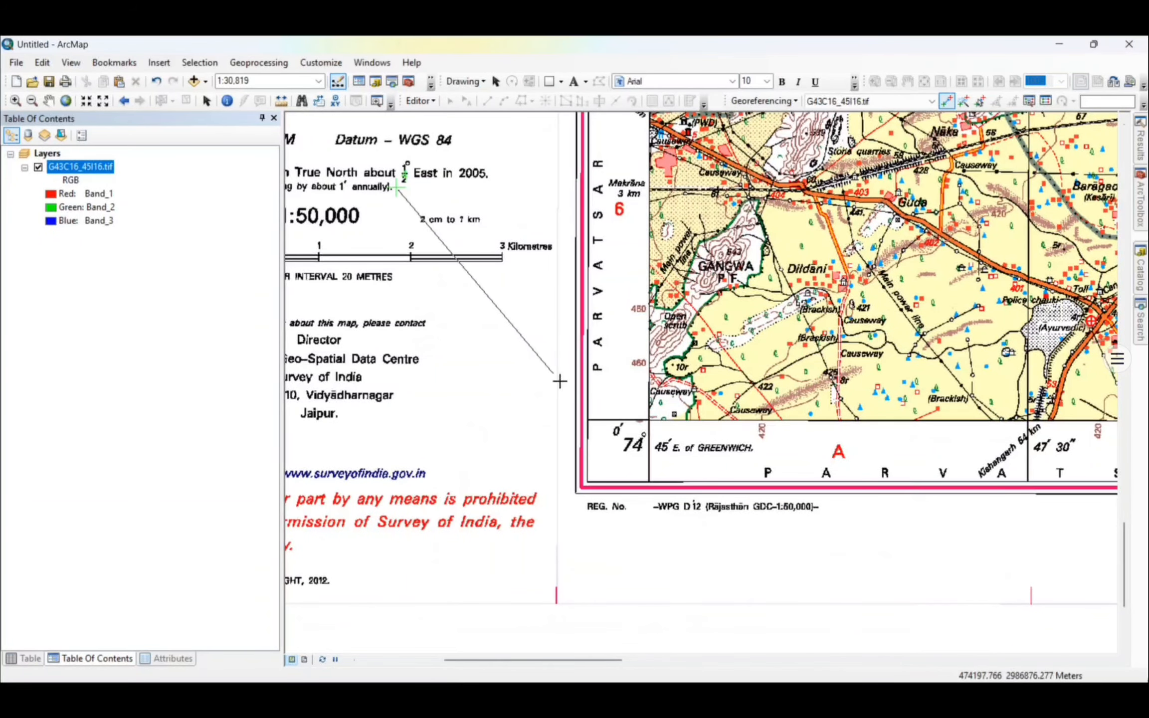
right_click(485, 235)
click(528, 273)
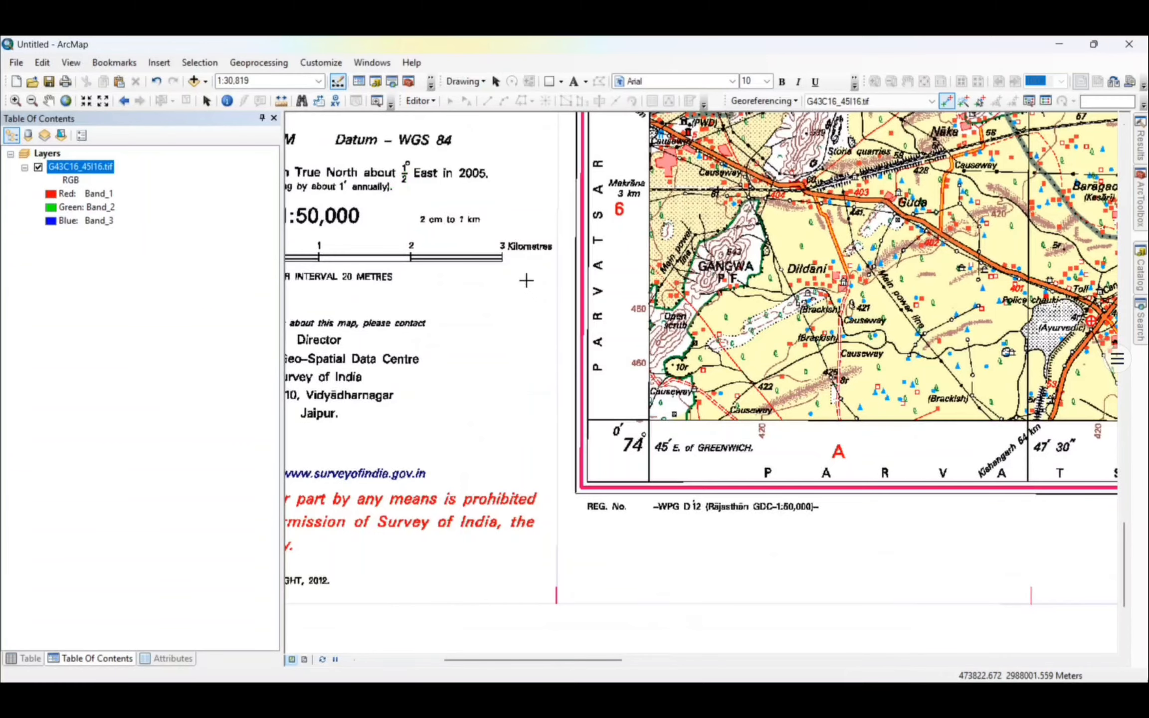
Try to place the fourth control point on the southwest corner of the toposheet's map frame
drag(477, 290, 788, 561)
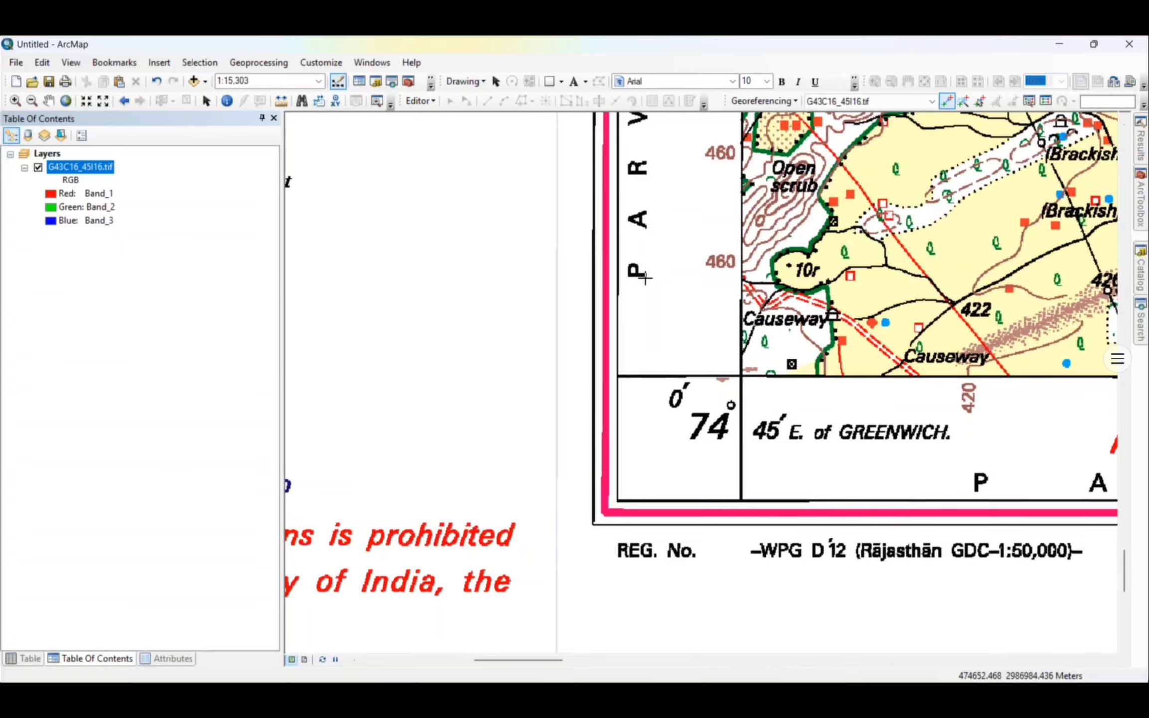
click(741, 375)
right_click(741, 371)
click(758, 408)
click(666, 306)
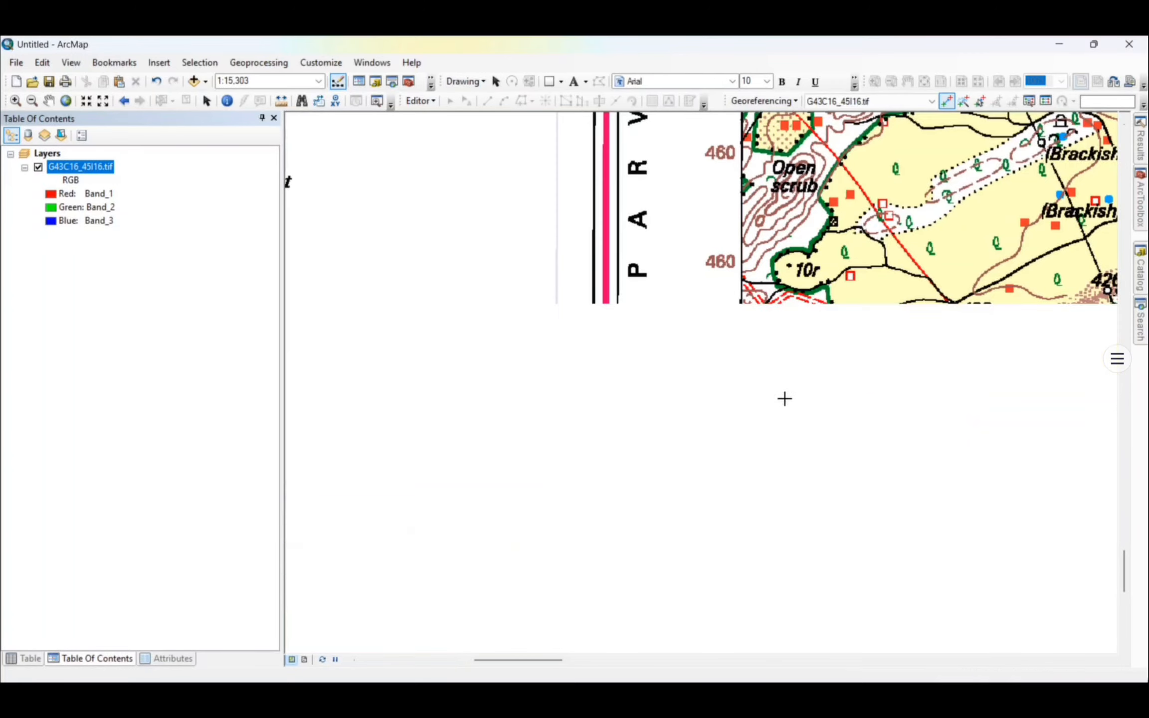
right_click(815, 421)
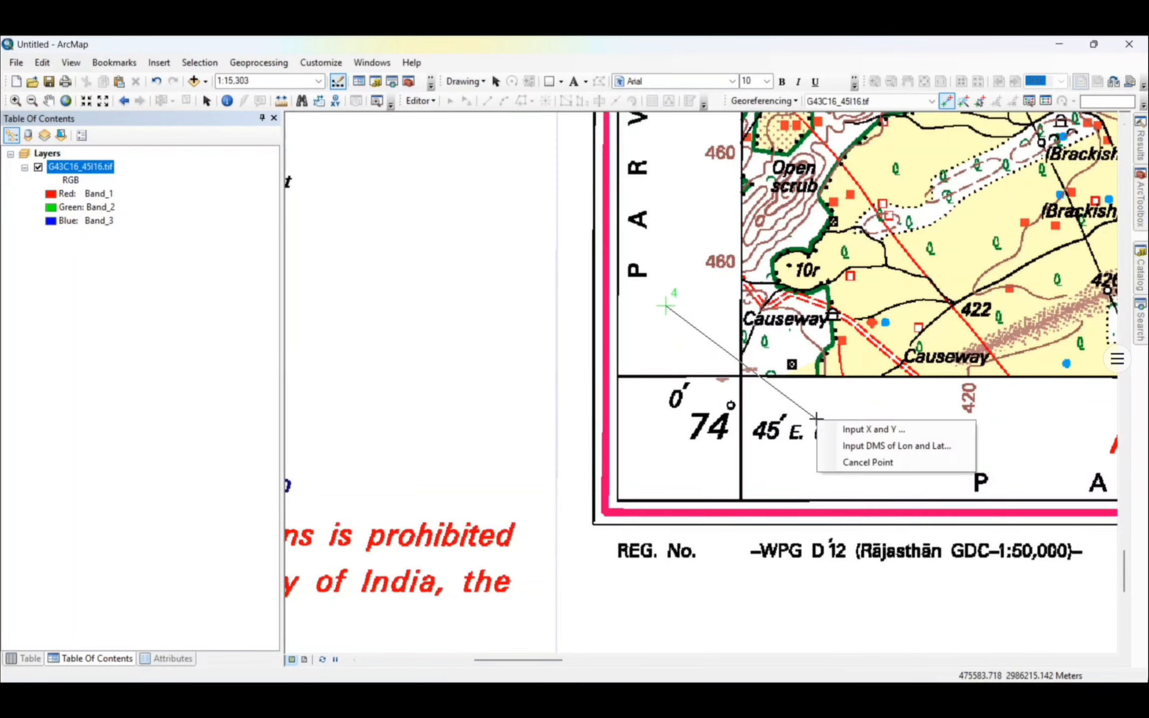
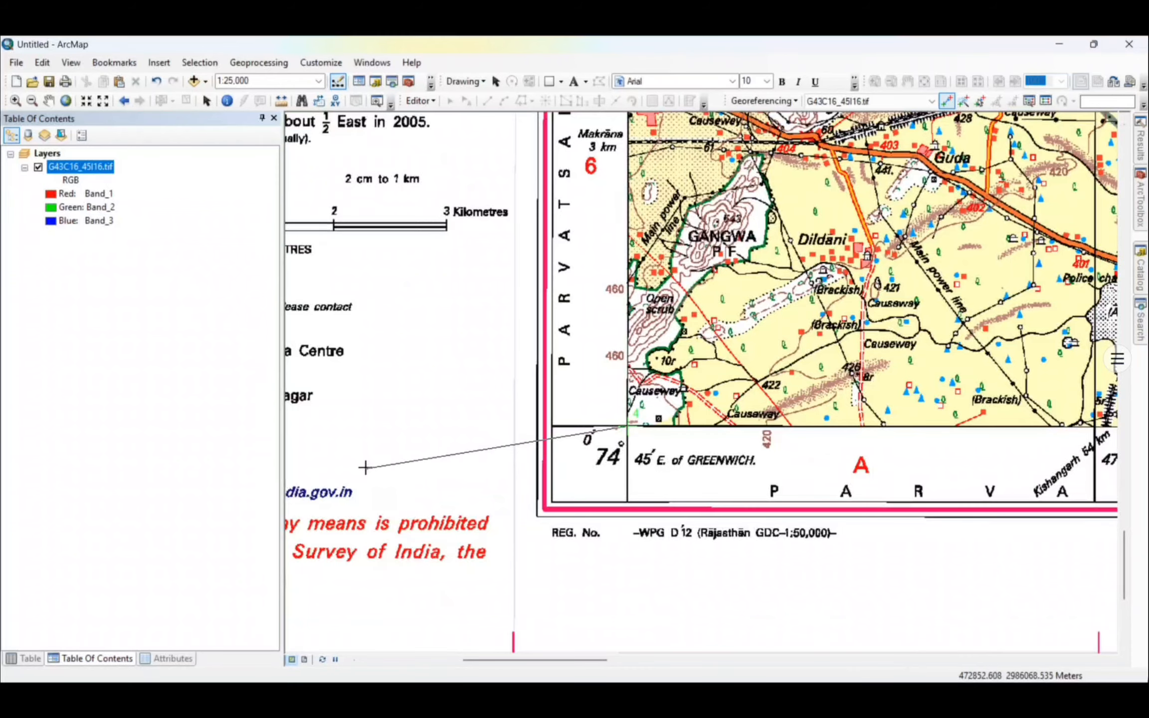
Open DMS coordinate entry for the fourth control point and set its longitude to 74° 45′ 00″ E
right_click(507, 454)
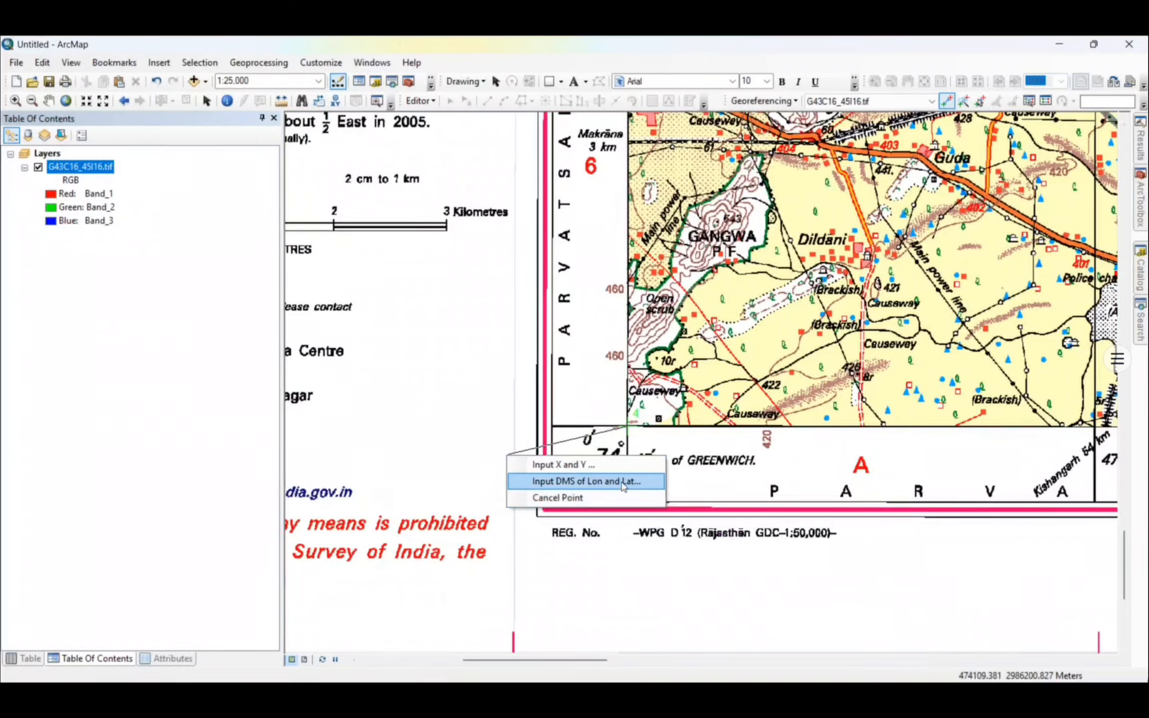
click(603, 481)
double_click(505, 349)
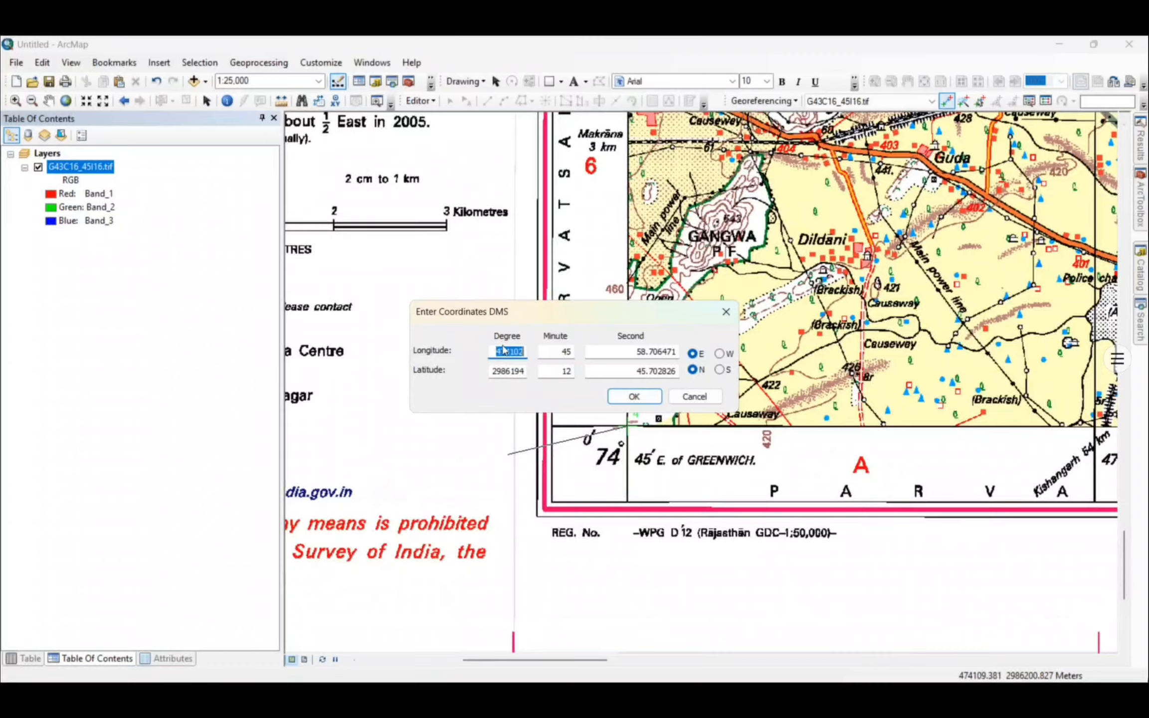
text(74)
key(Tab)
key(Tab)
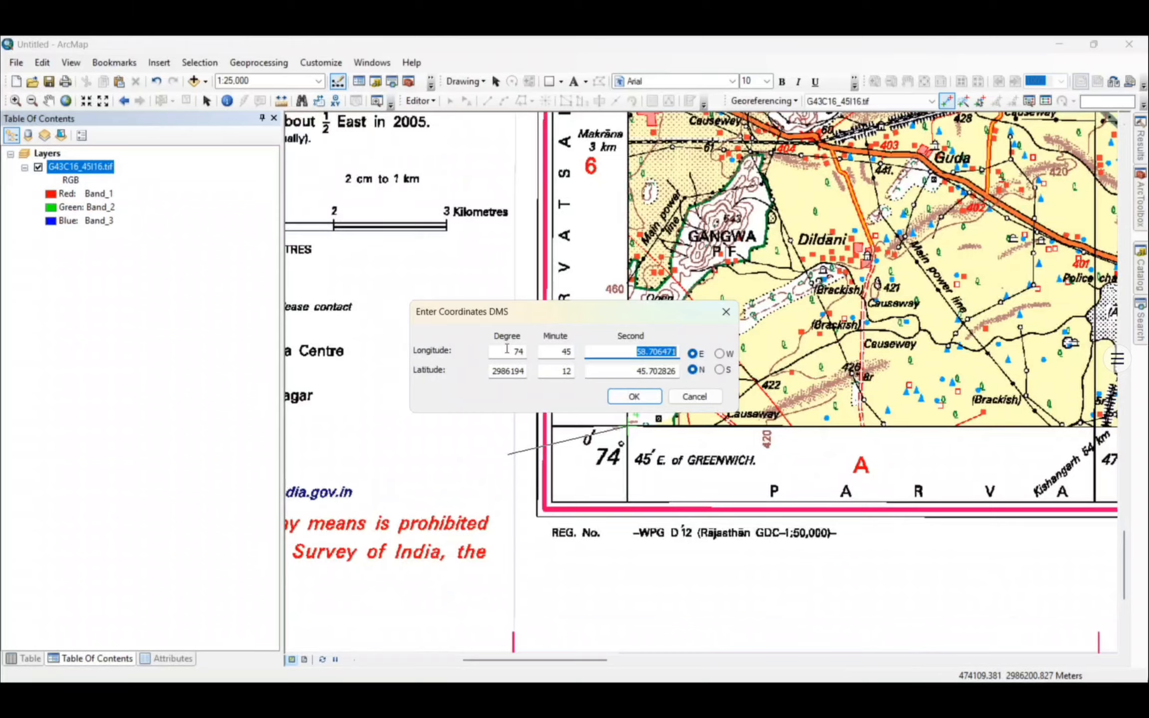
text(00)
Set the fourth control point's latitude to 27° 00′ 00″ N and accept its coordinates
double_click(511, 372)
text(27)
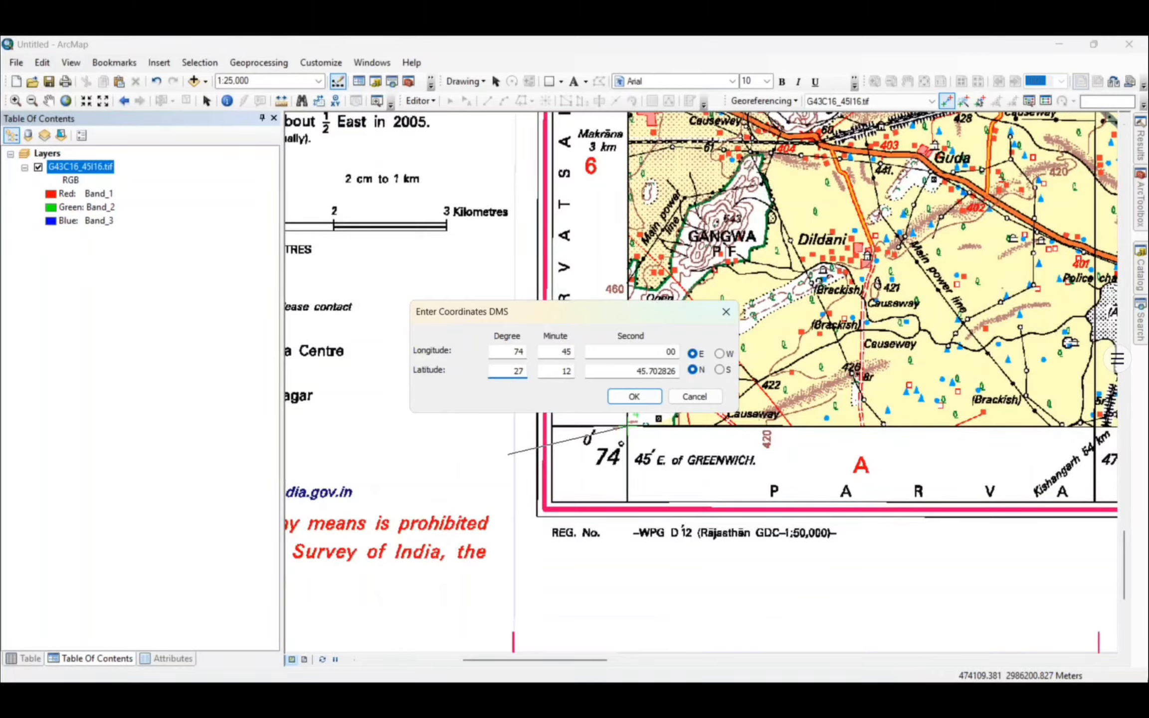
key(Tab)
text(00)
key(Tab)
text(0)
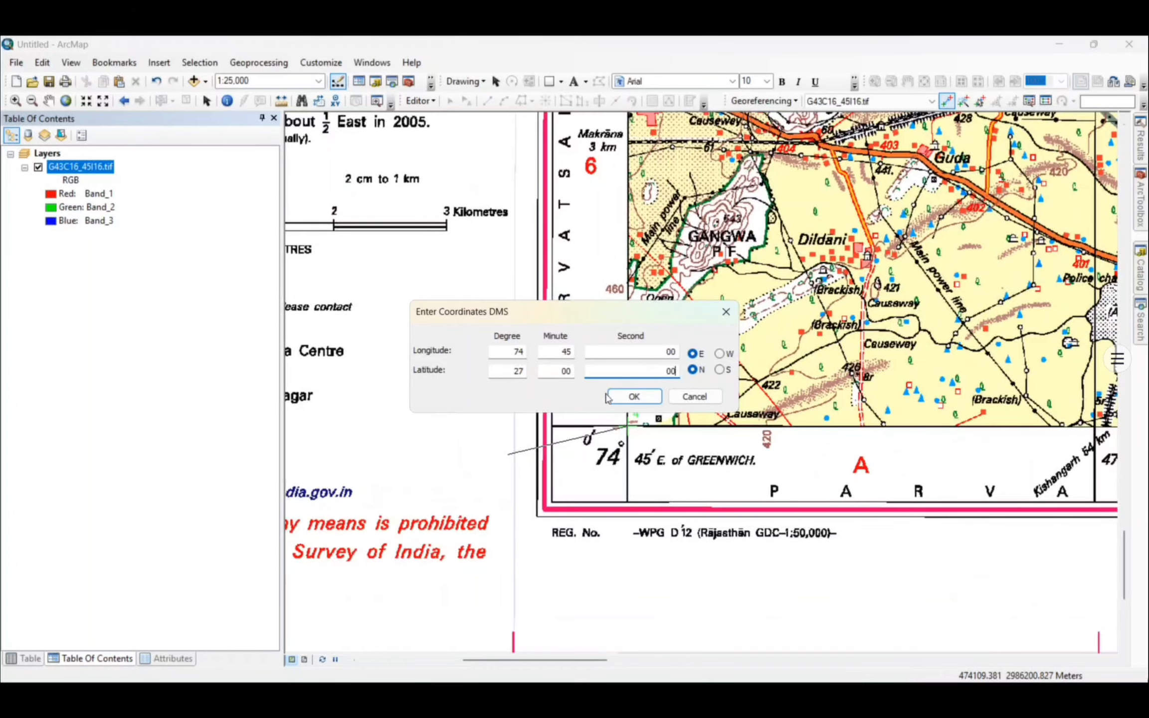
click(633, 396)
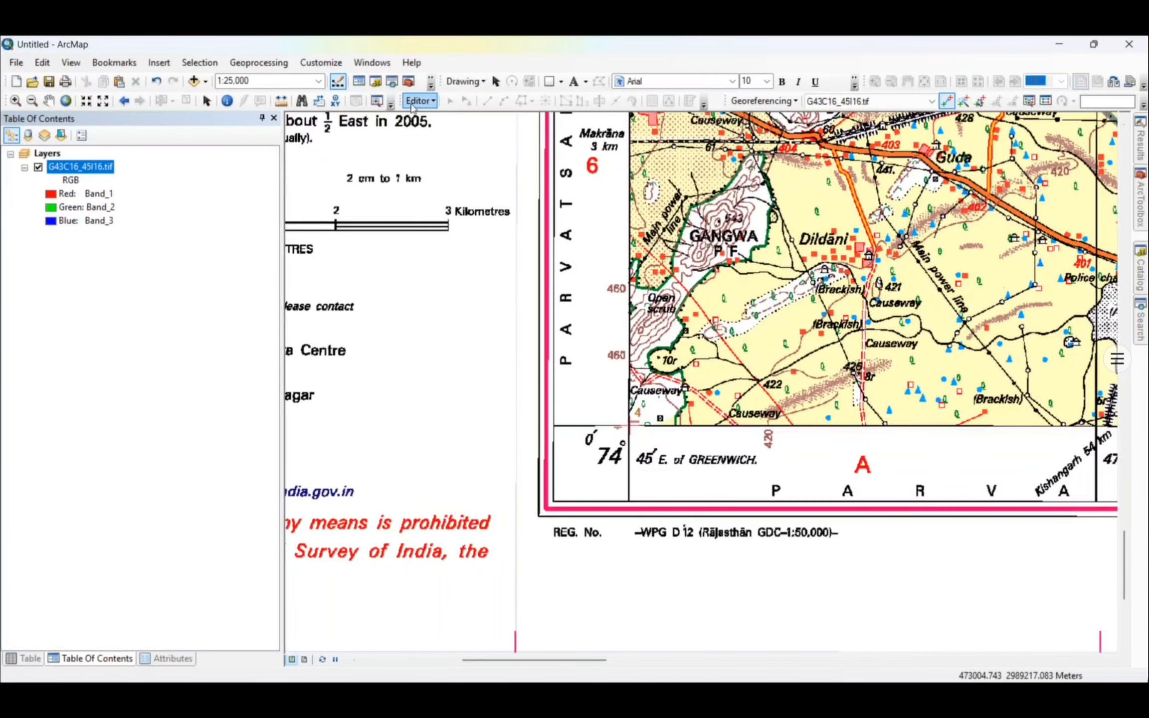
Open the Rectify settings for the georeferenced toposheet and start browsing for the output location
click(757, 102)
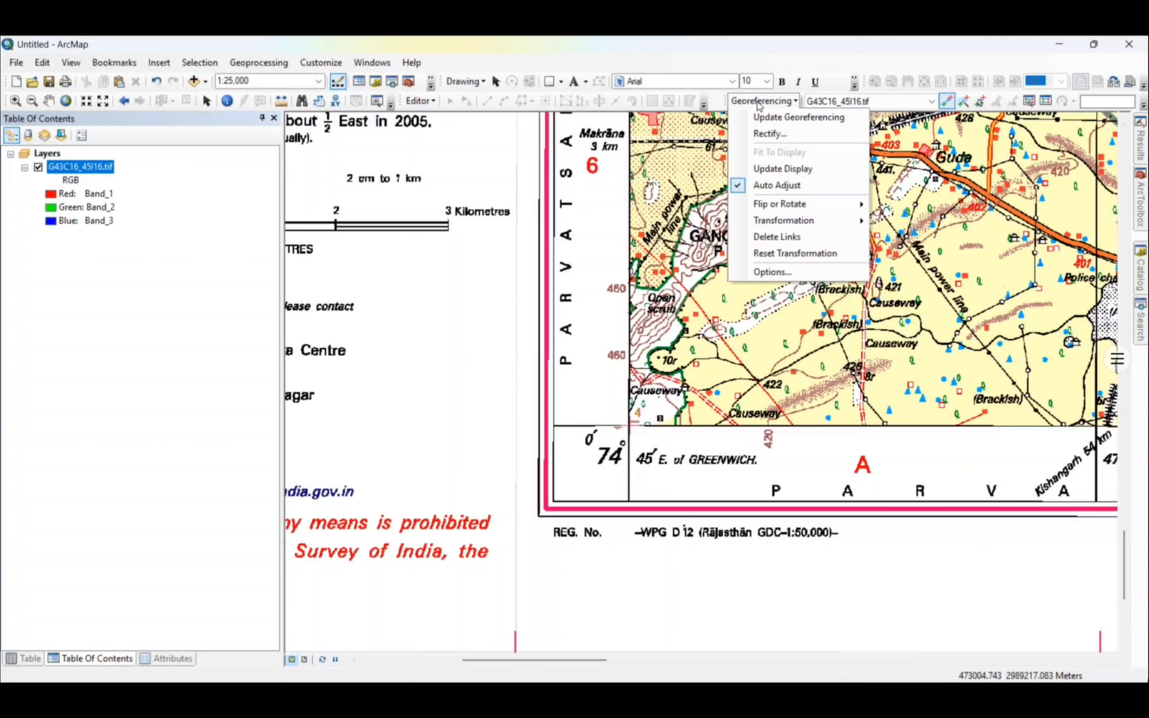
click(767, 133)
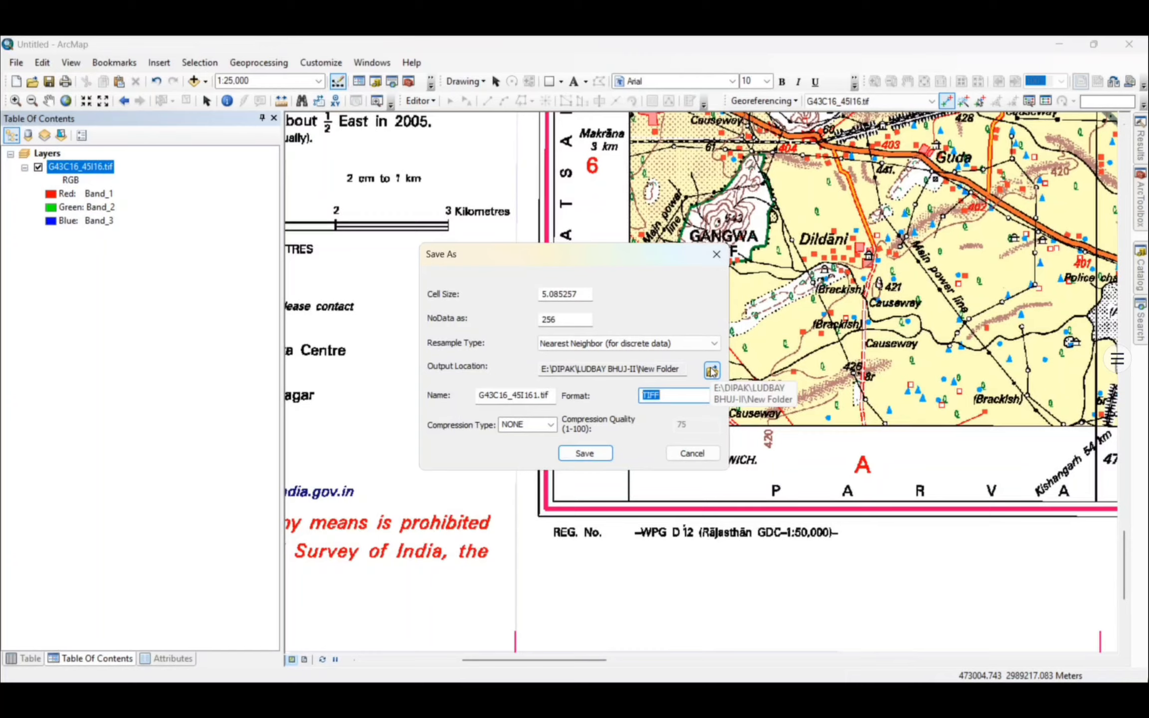
click(712, 371)
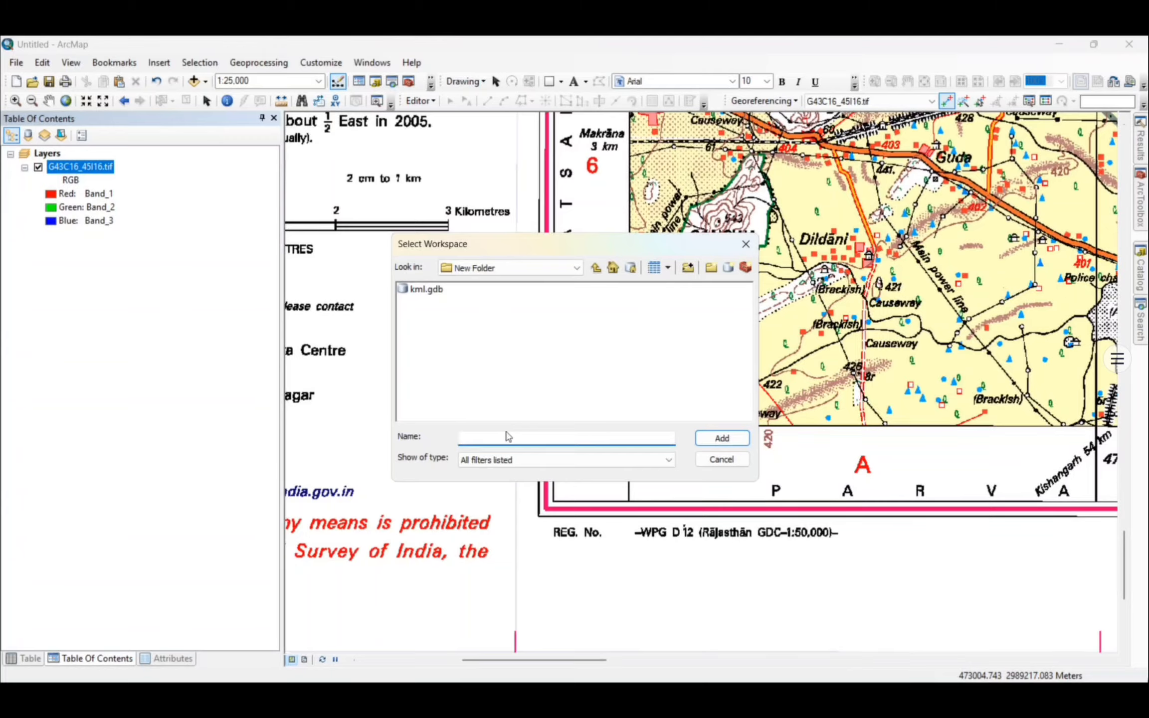
Try to add the Tutorial folder on drive E as the output workspace by entering its full path
text(E:\RANAJIT\Tutorial)
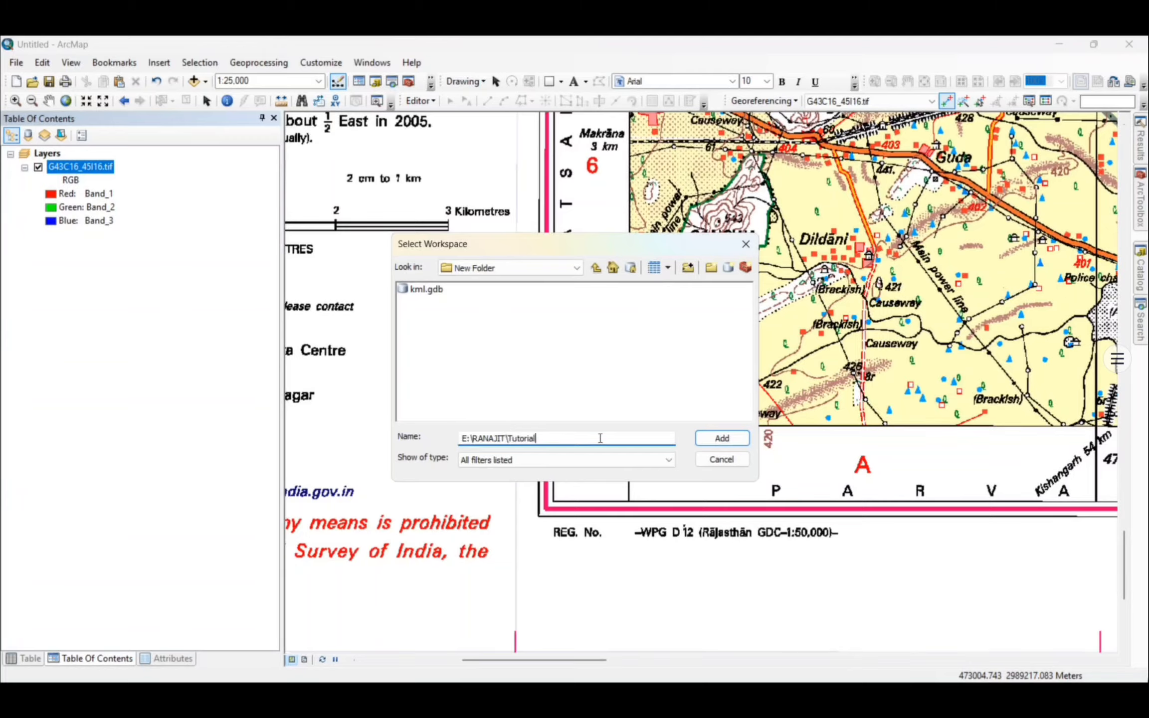
click(721, 438)
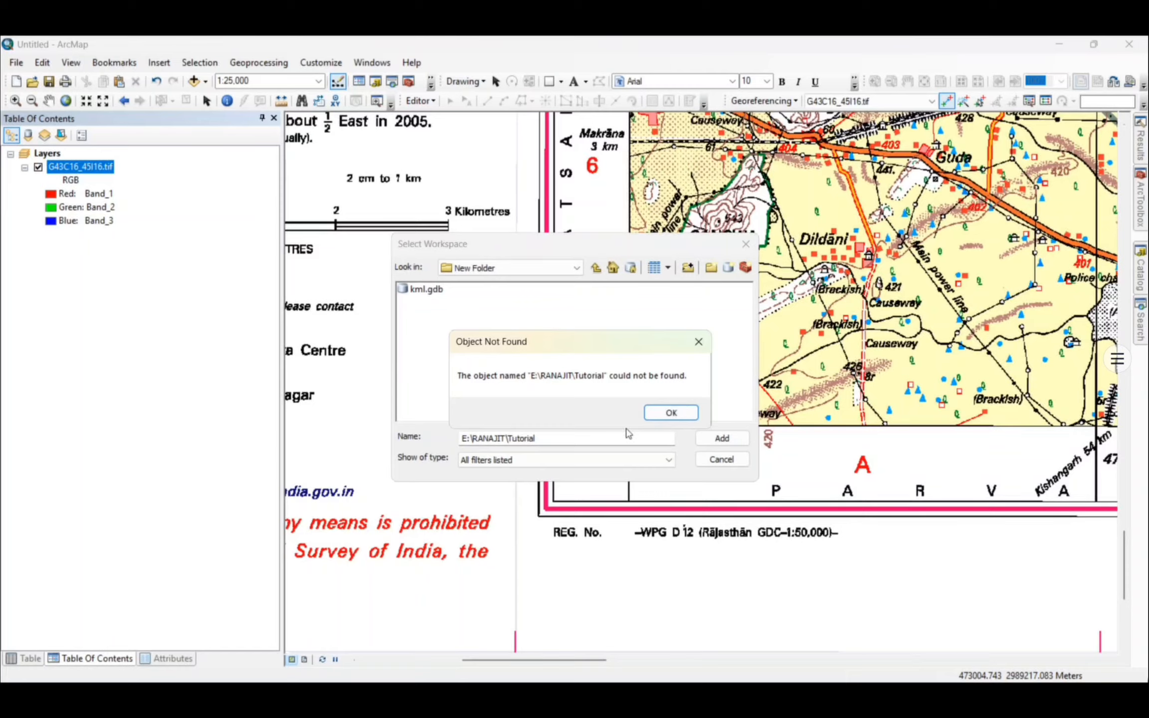
click(670, 412)
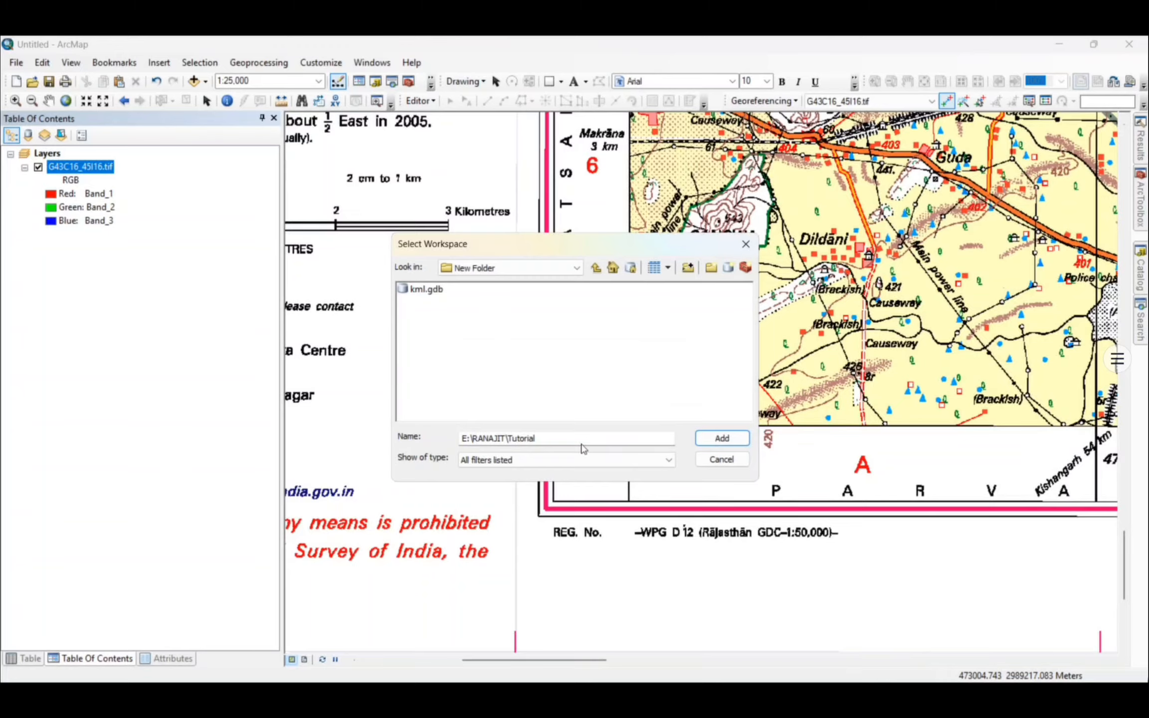
click(550, 438)
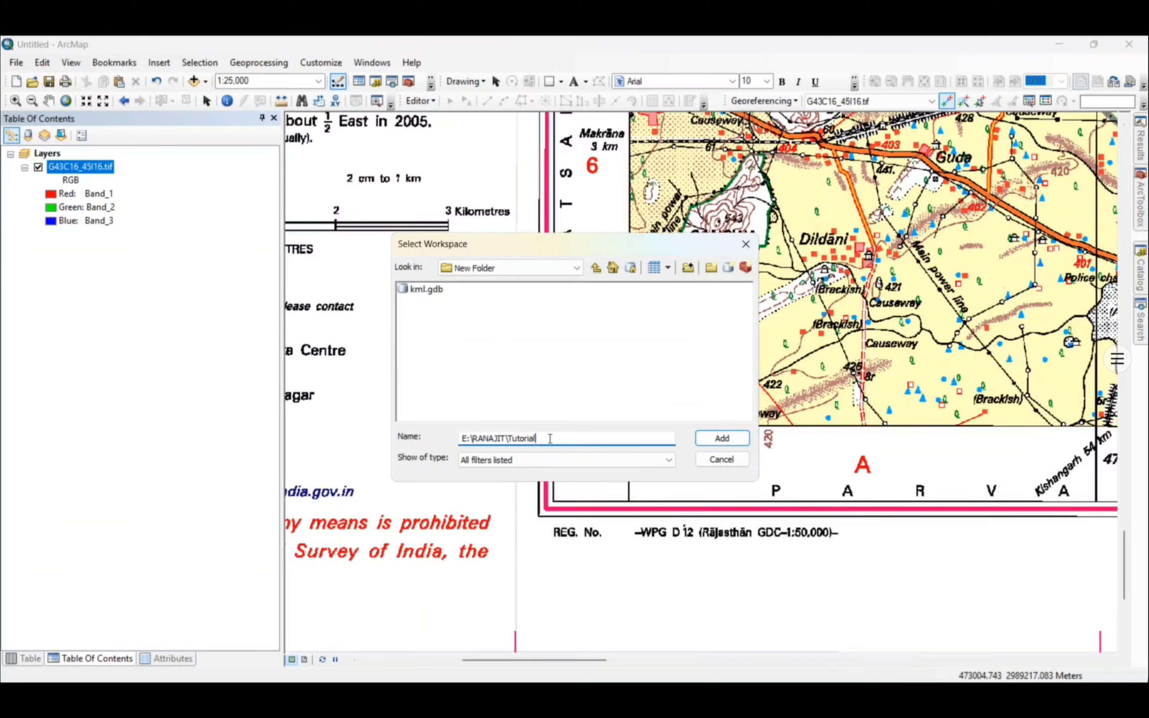
click(721, 439)
click(673, 413)
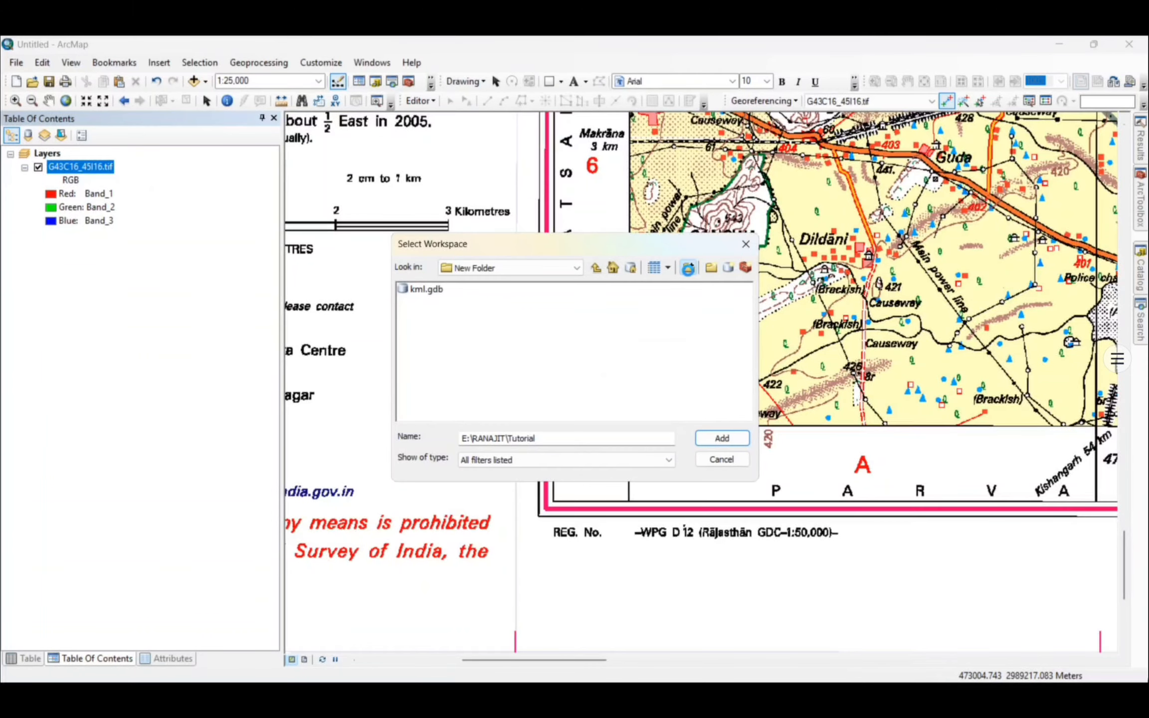
Connect to the Tutorial folder on drive E and choose it as the rectified raster's output location
click(688, 269)
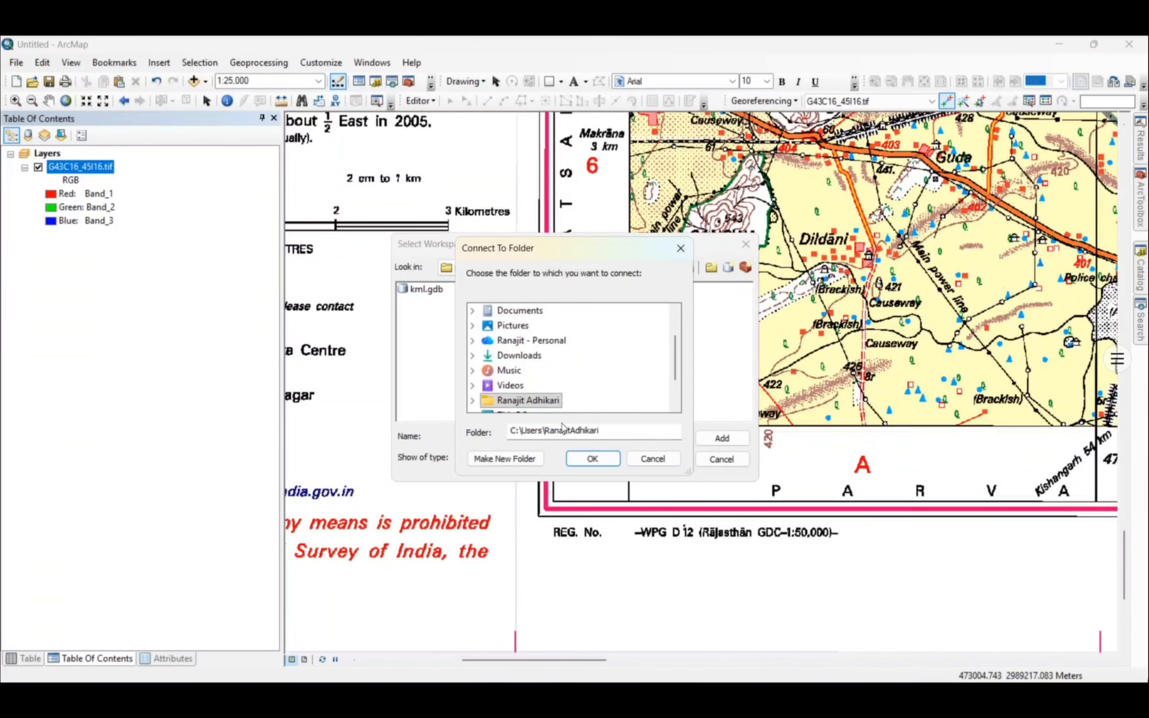
drag(592, 435, 470, 450)
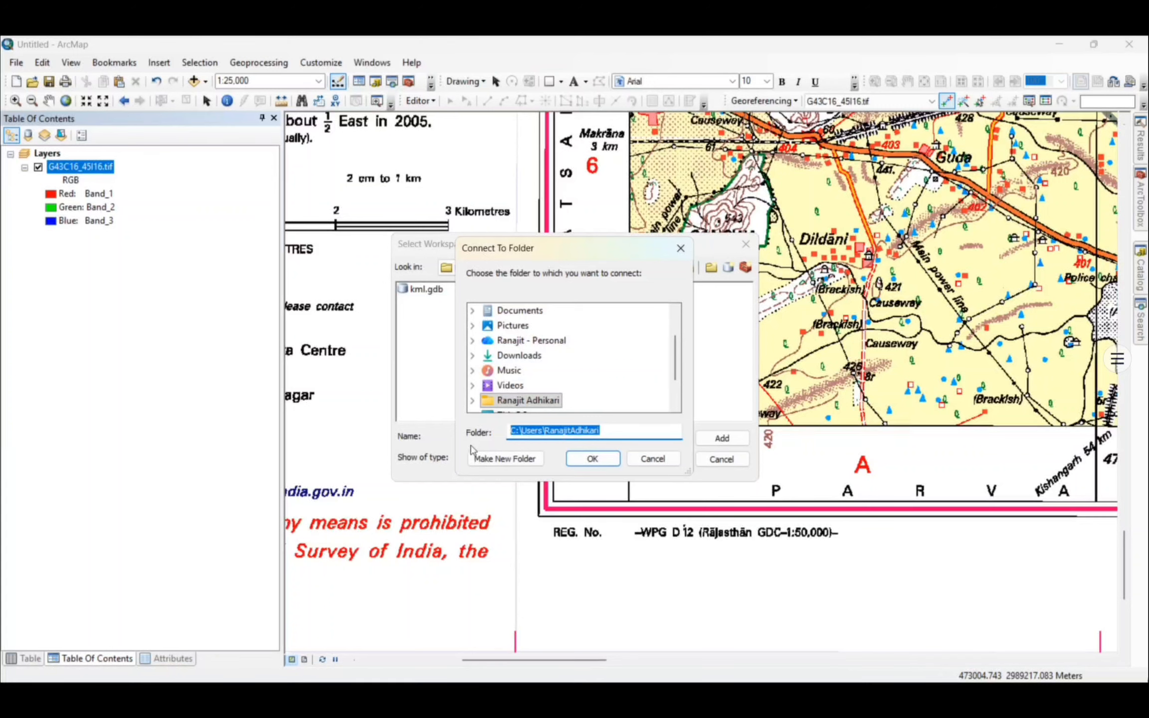
text(E:\RANAJIT\Tutorial)
click(592, 458)
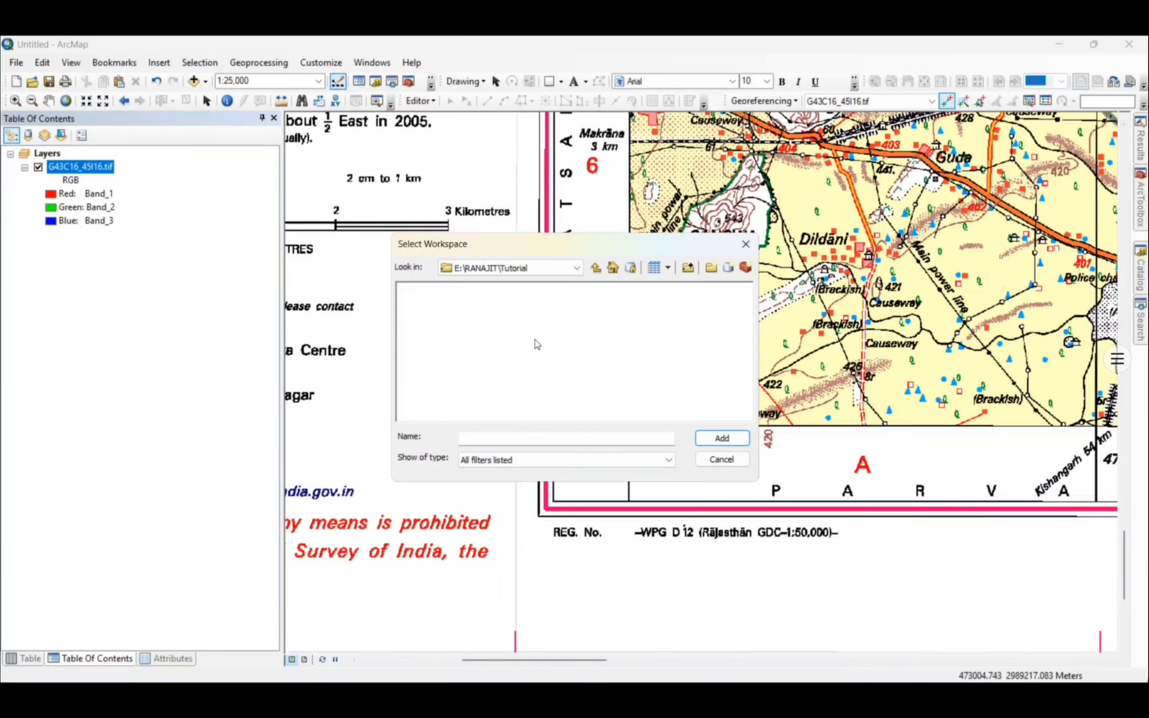
click(596, 267)
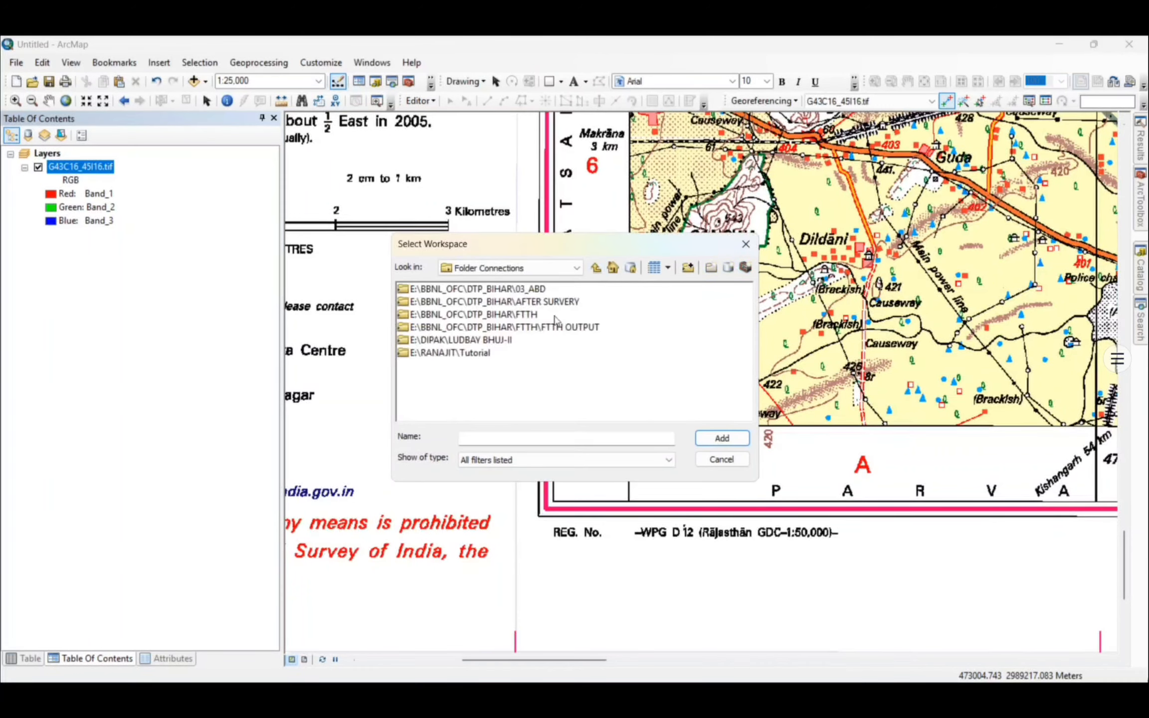
click(481, 354)
click(718, 438)
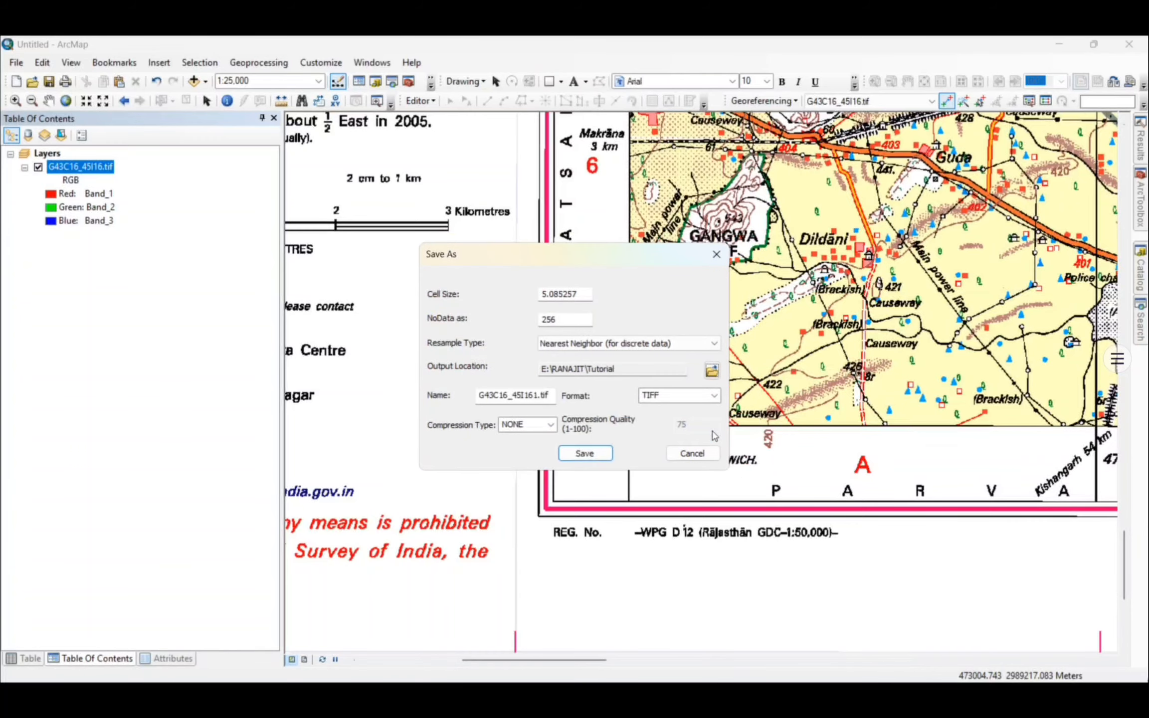
Name the output G43C16_45I161_rectified.tif and save the rectified toposheet
click(539, 395)
text(_rectifi)
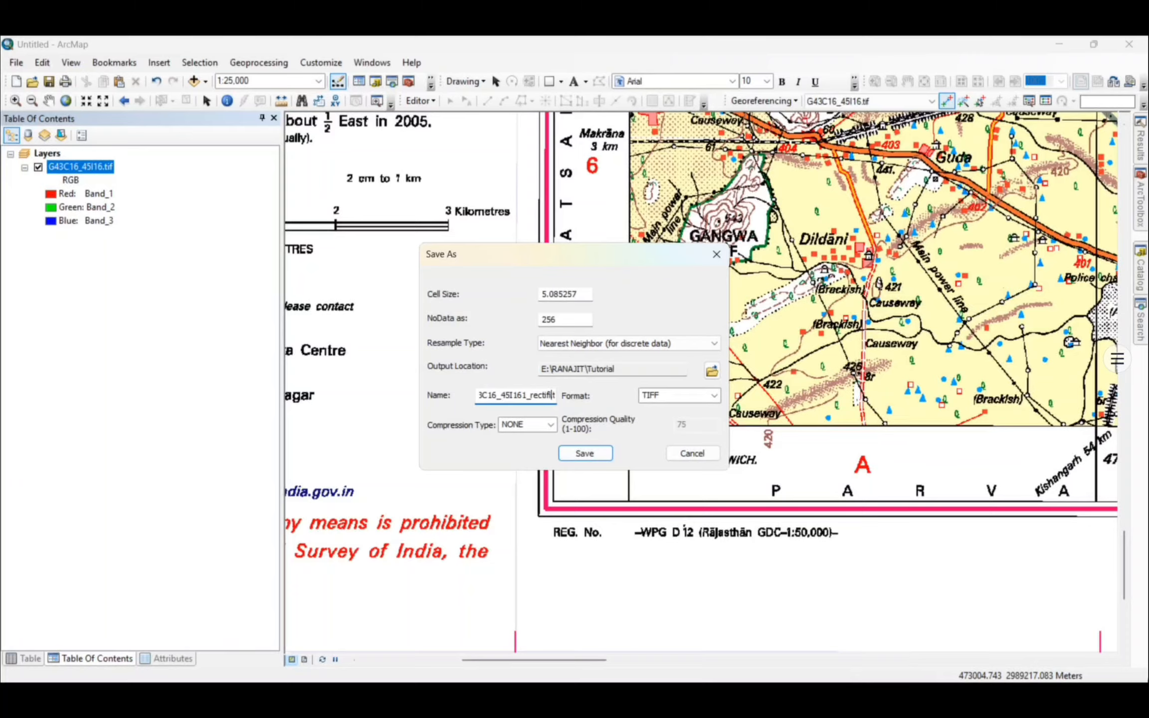
text(ed)
click(593, 454)
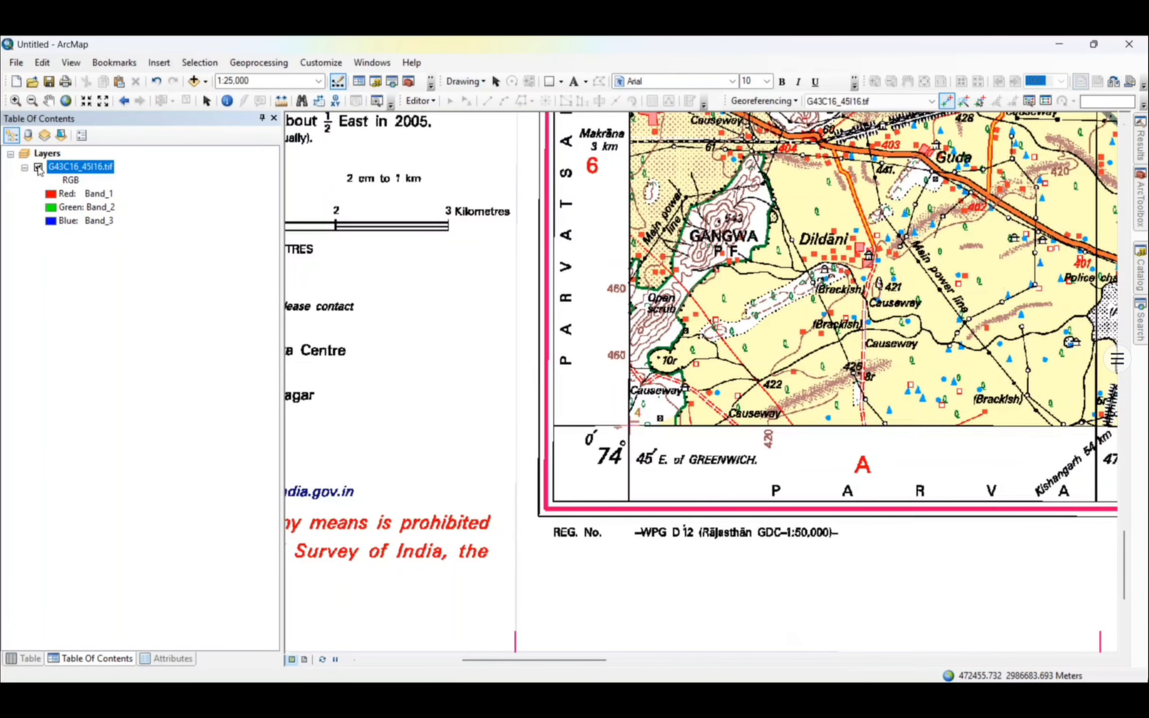
Hide the G43C16_45I16.tif layer and add G43C16_45I161_rectified.tif from the Tutorial folder on drive E to the map
click(38, 168)
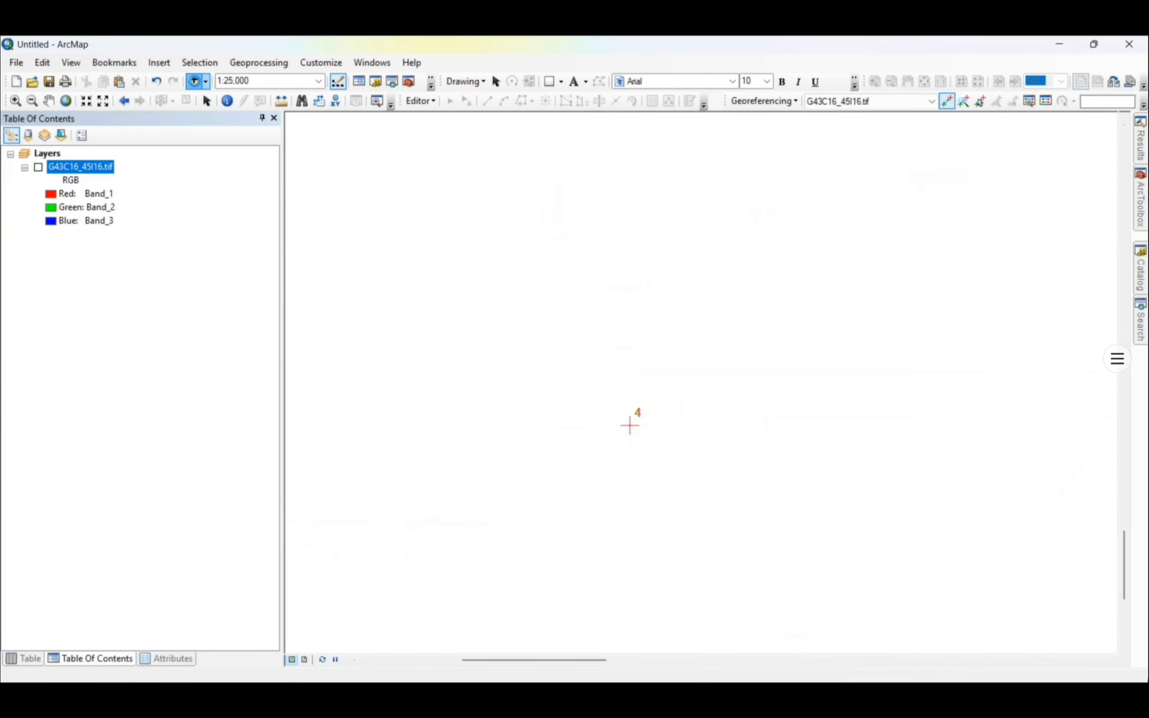
click(193, 81)
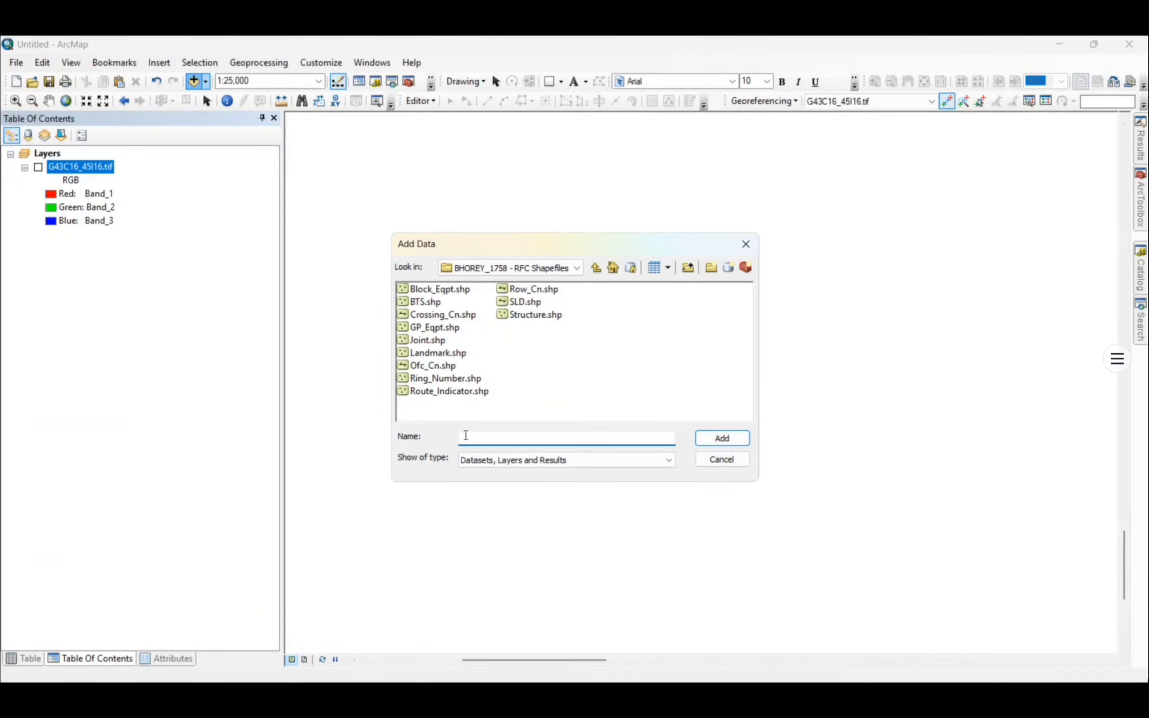
text(E:\RANAJIT\Tutorial)
key(Return)
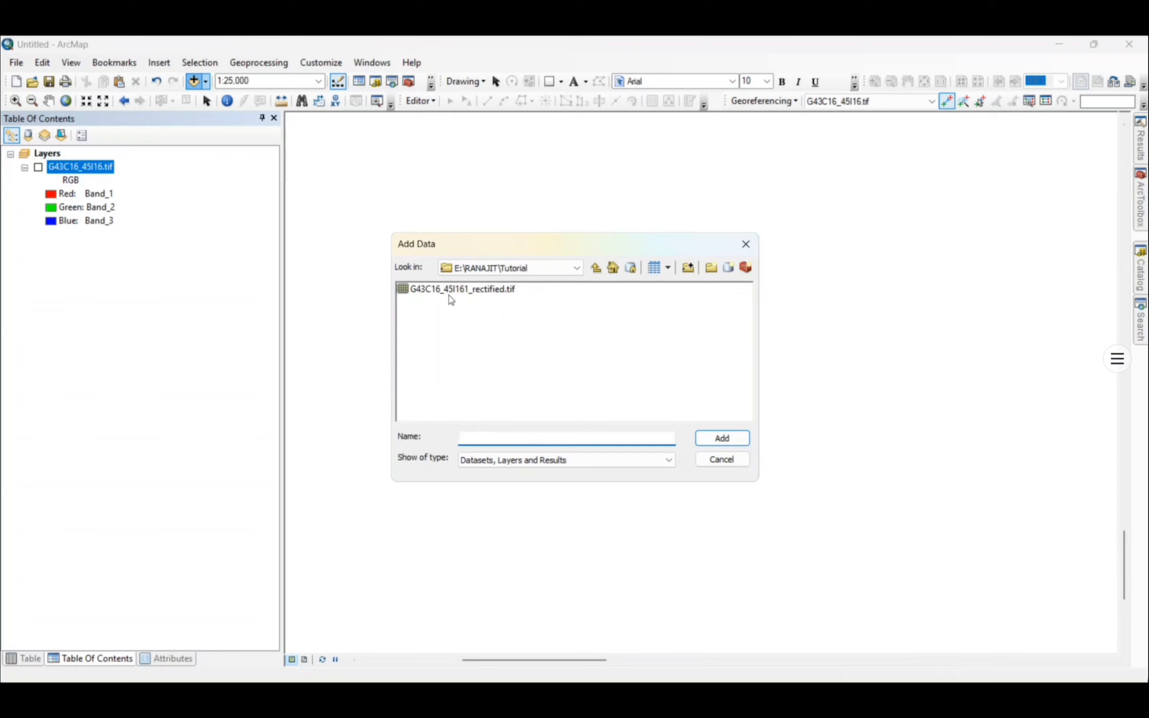
click(447, 294)
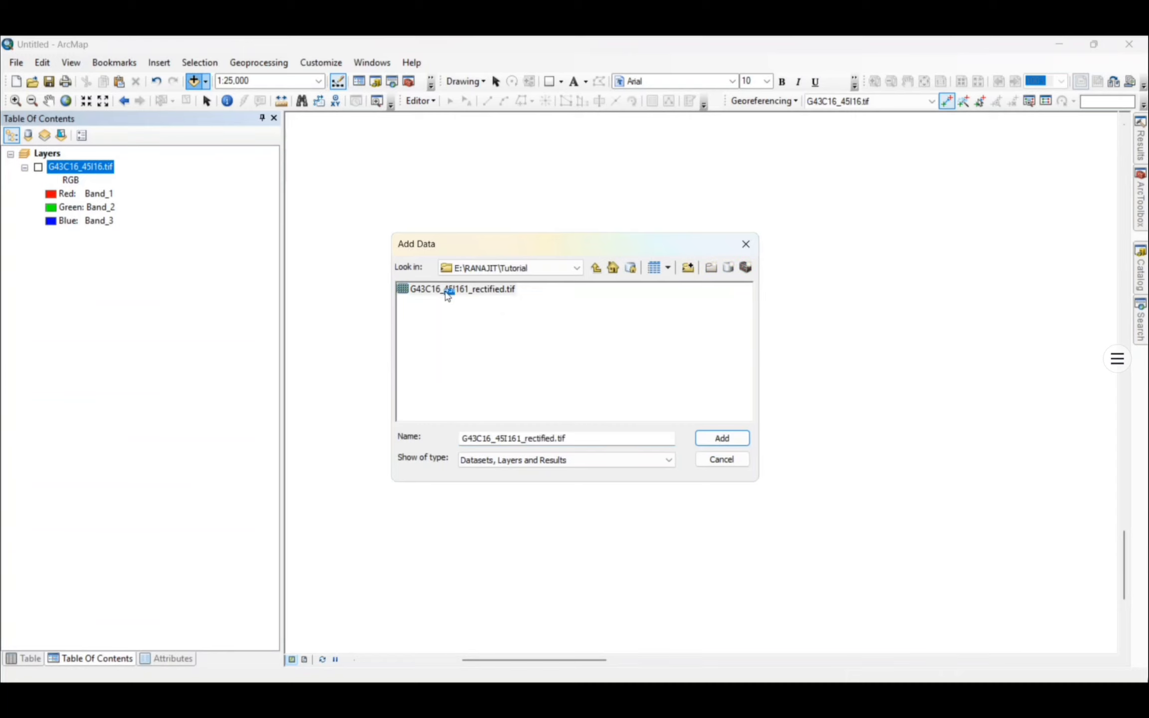
click(717, 437)
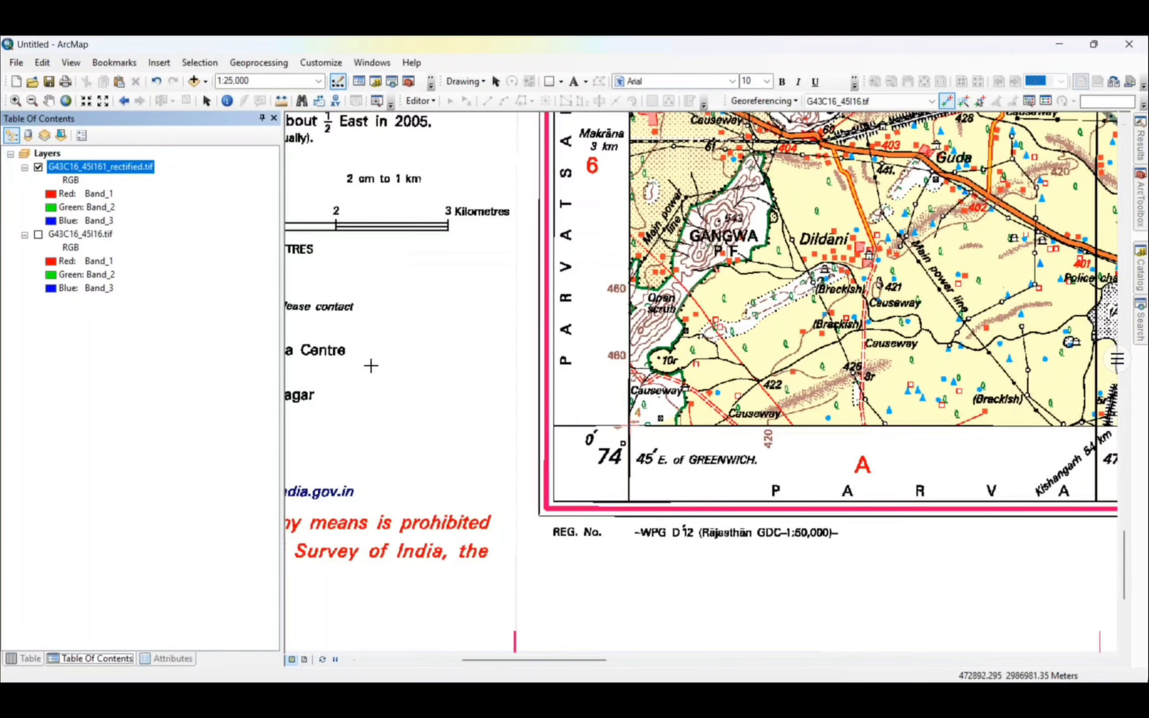
Delete all four control point links of G43C16_45I16.tif from the link table and close the table
scroll(394, 380, up, 2)
scroll(989, 513, down, 3)
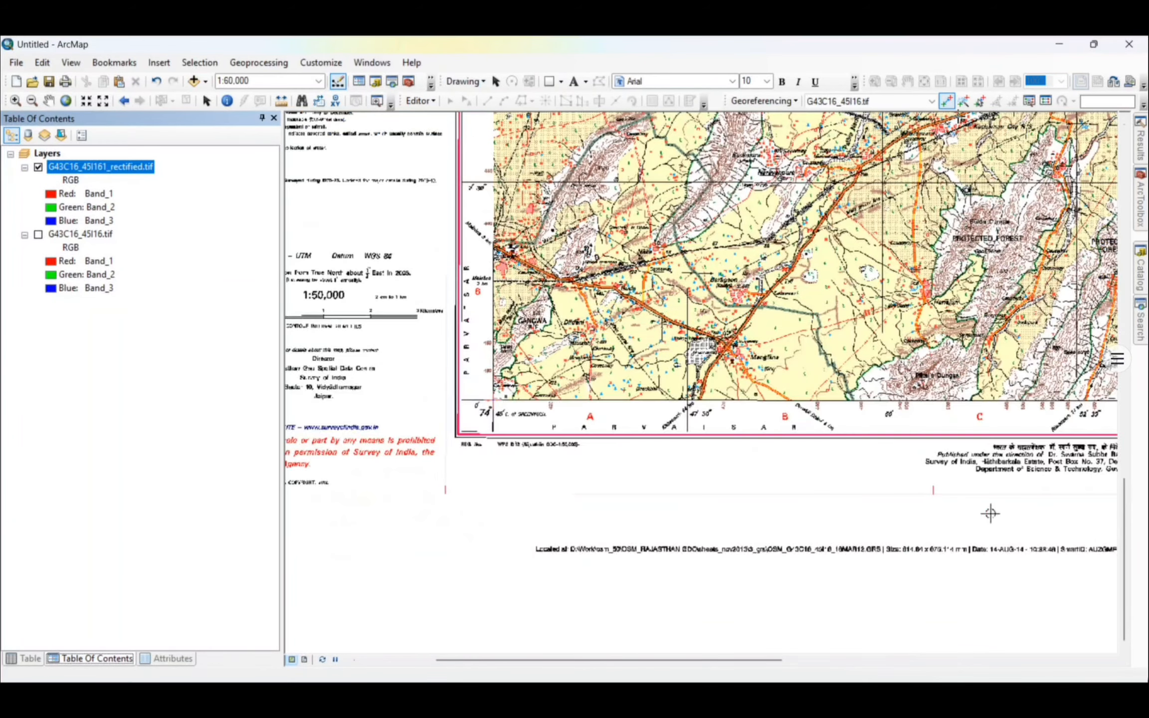
click(1046, 101)
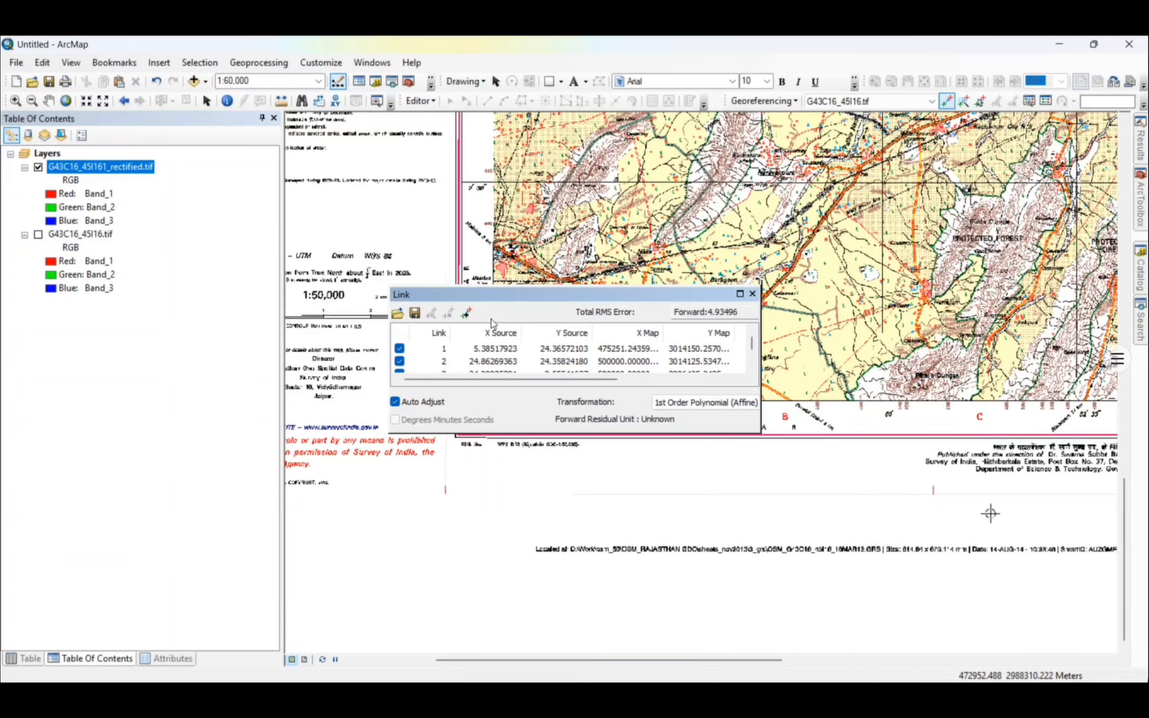
click(420, 352)
click(448, 313)
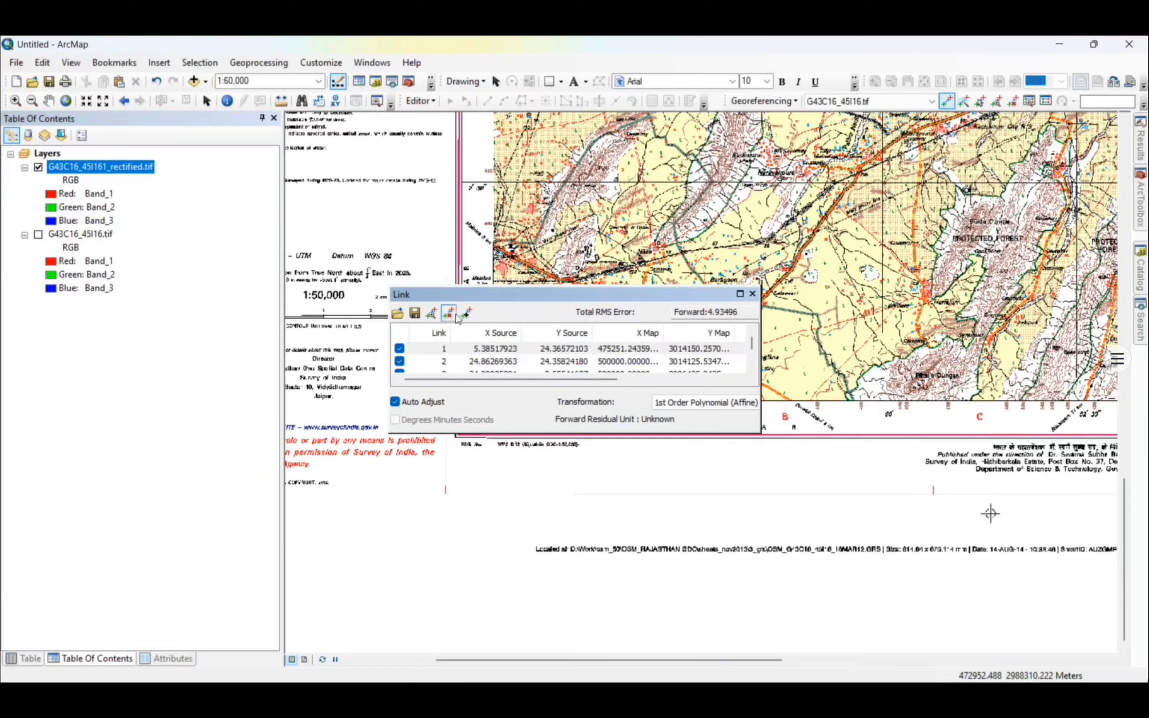
click(418, 349)
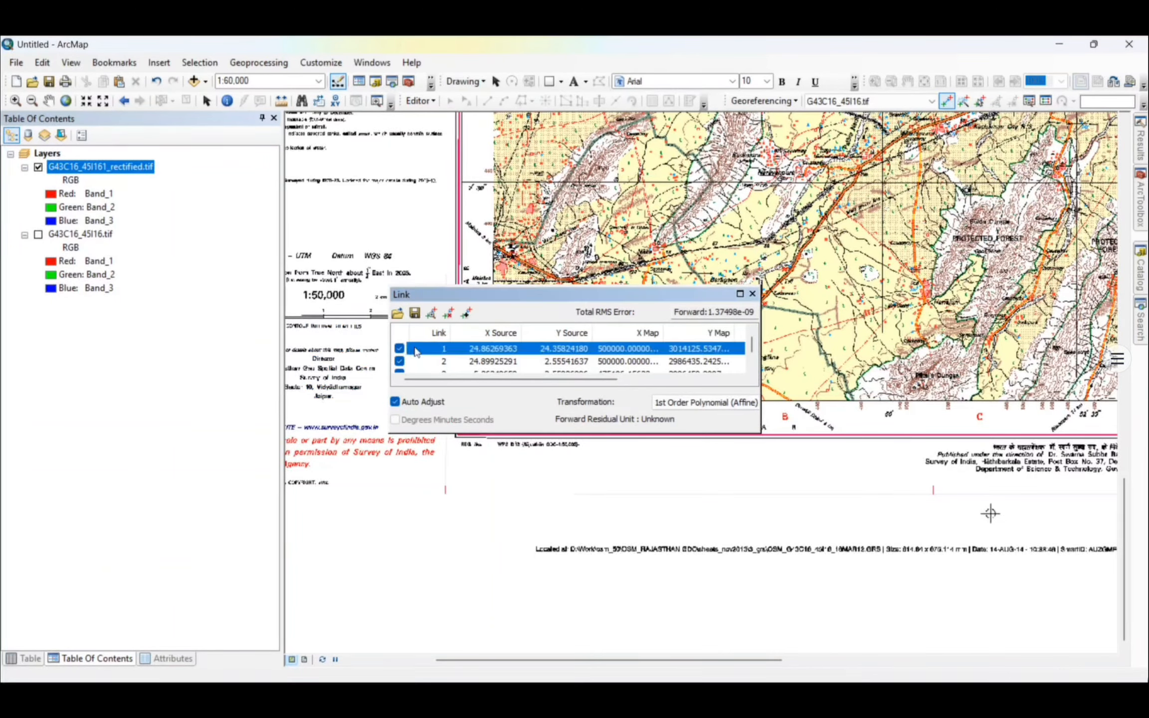
click(448, 313)
click(417, 350)
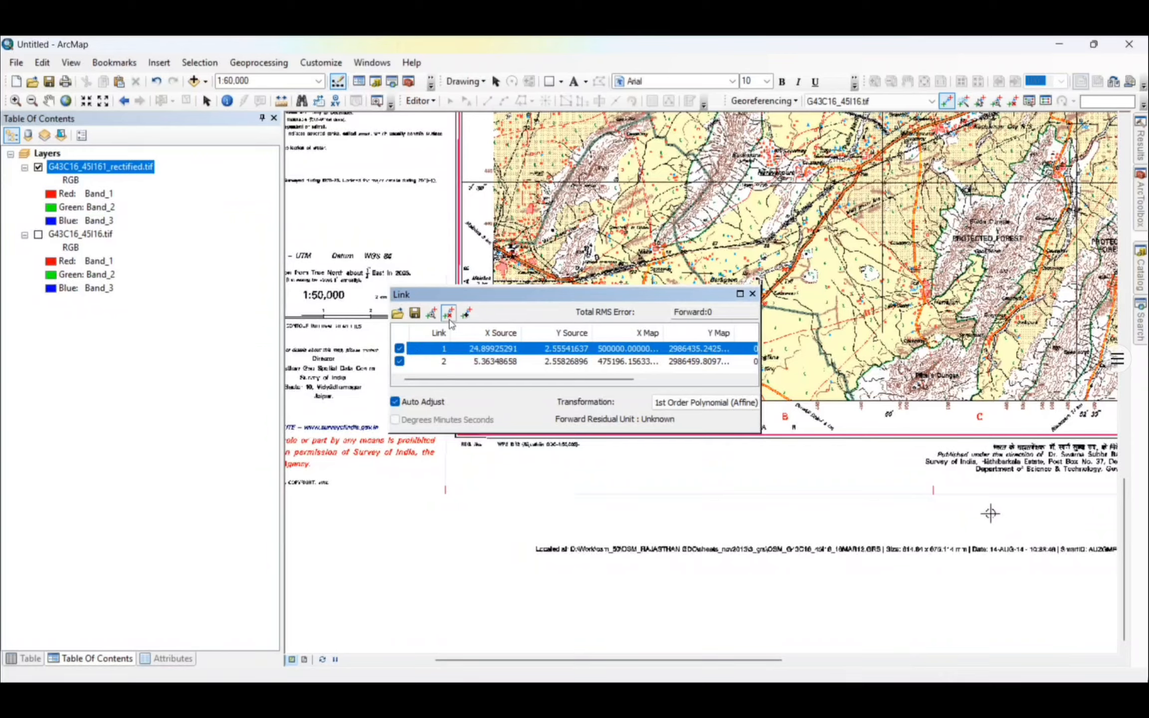
click(448, 313)
click(418, 350)
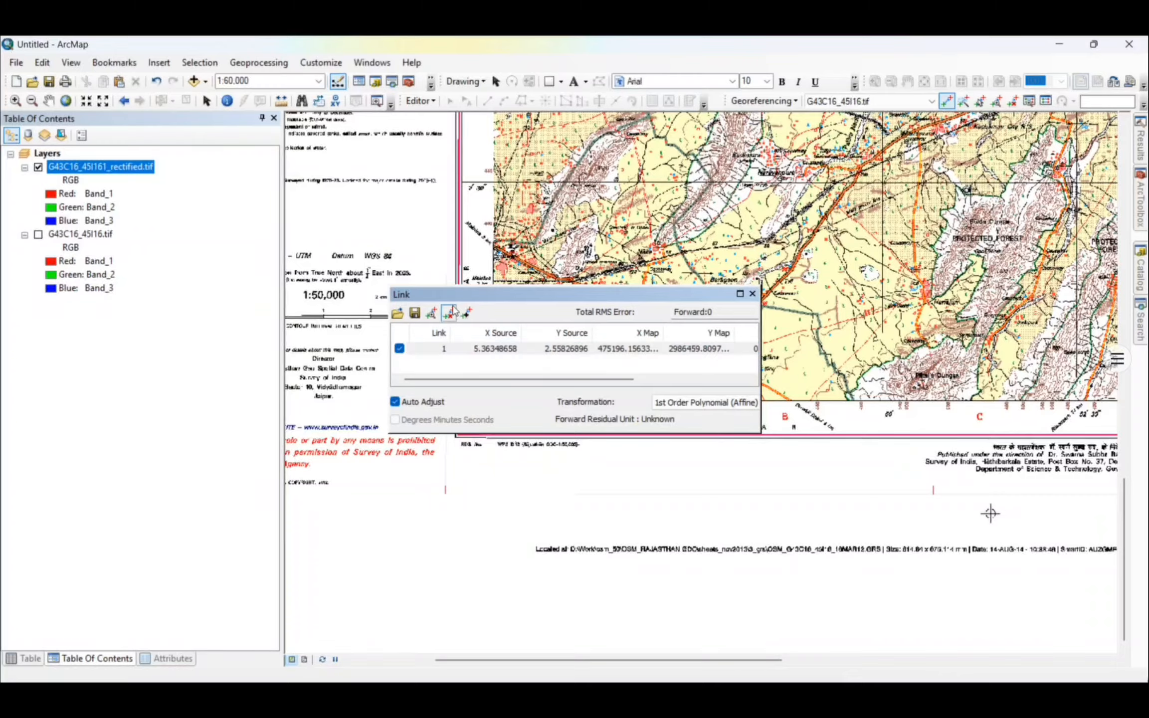
click(448, 314)
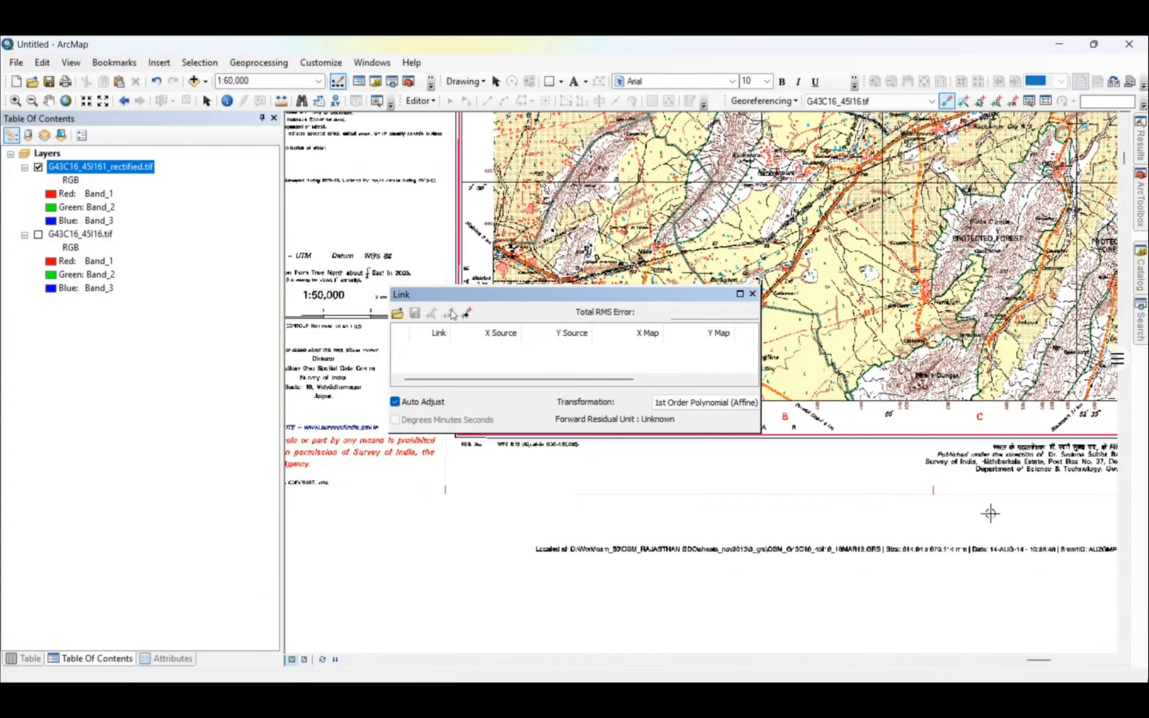
click(753, 294)
Remove the original G43C16_45I16.tif layer from the map
right_click(81, 236)
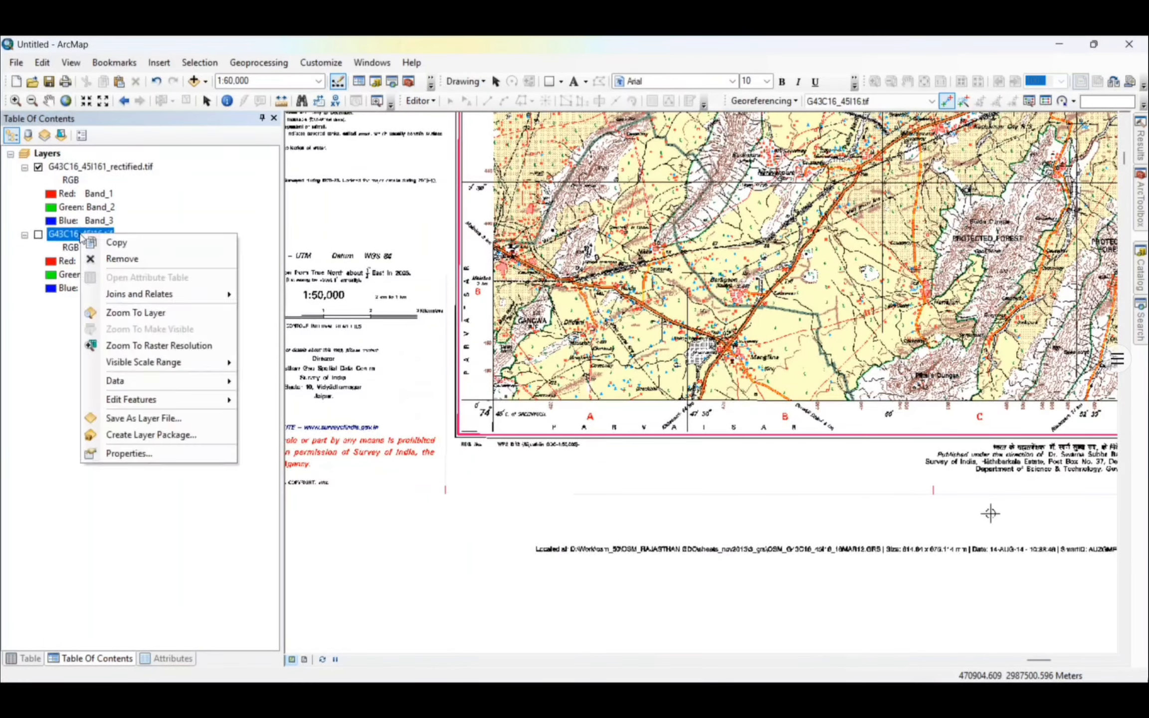
click(121, 259)
Inspect the rectified toposheet at 1:30,000 scale, from the protected forest area over to its western edge
scroll(418, 276, up, 1)
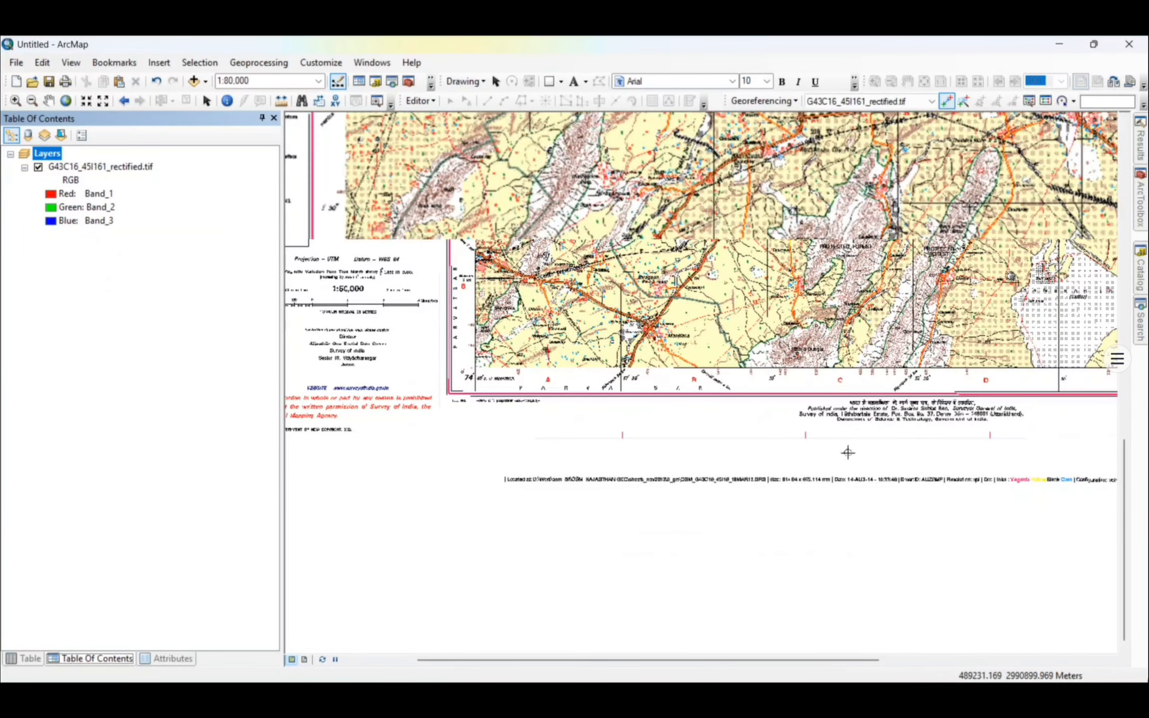
scroll(847, 453, down, 3)
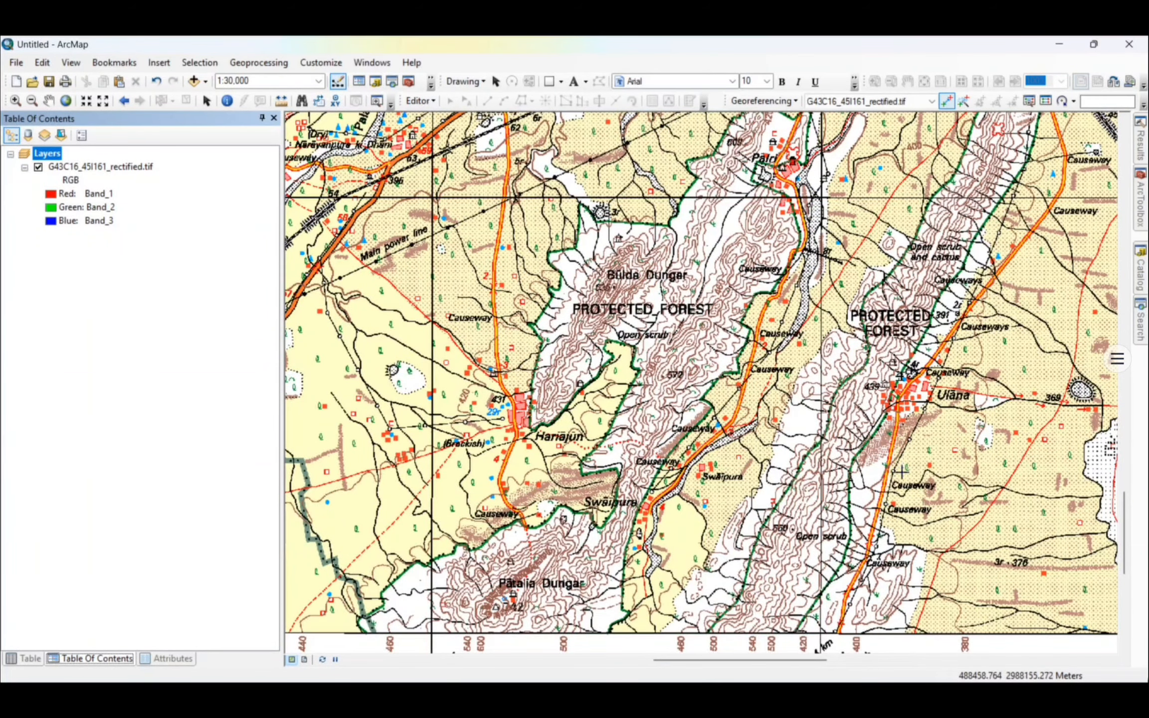
drag(486, 280, 1144, 676)
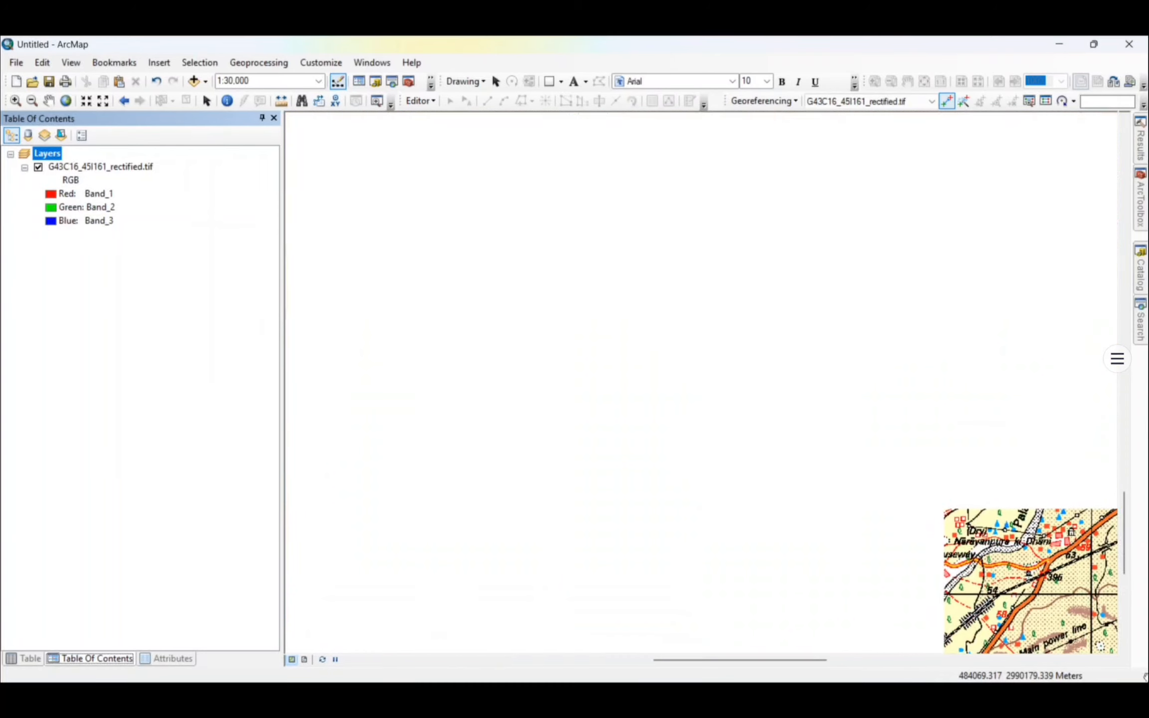
drag(555, 441, 975, 353)
drag(1022, 210, 702, 596)
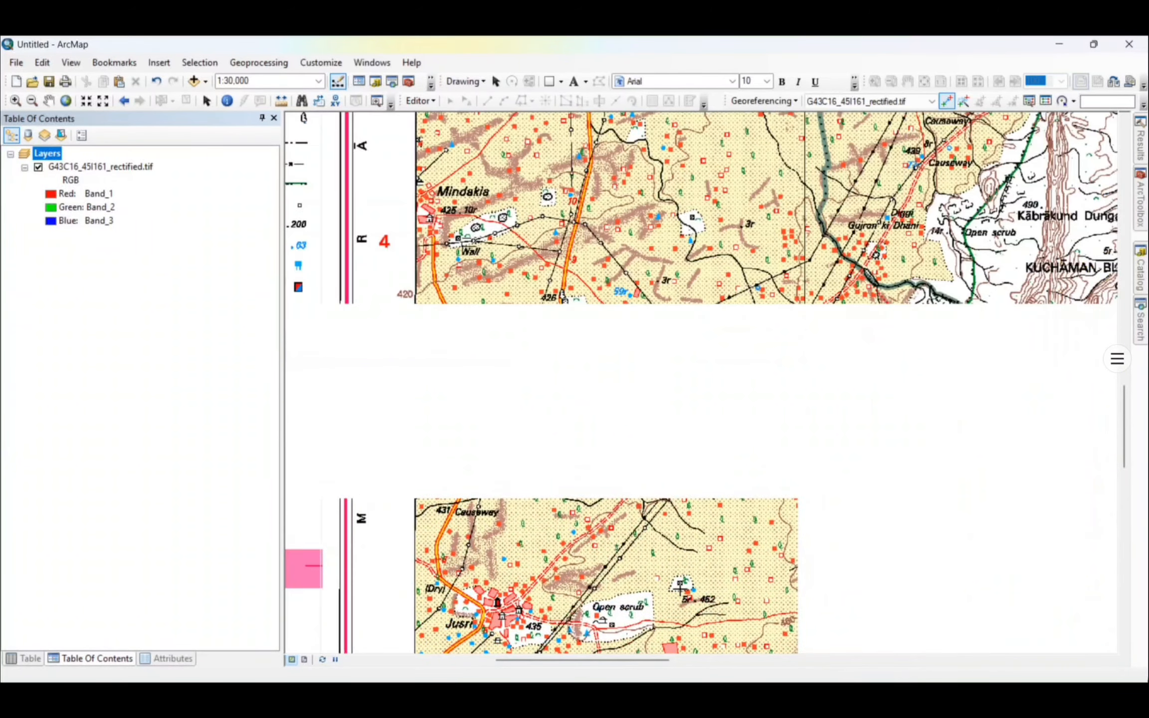
Identify the raster at the Kerpura settlement on the rectified toposheet, viewed at 1:15,000 scale
drag(1053, 216, 550, 344)
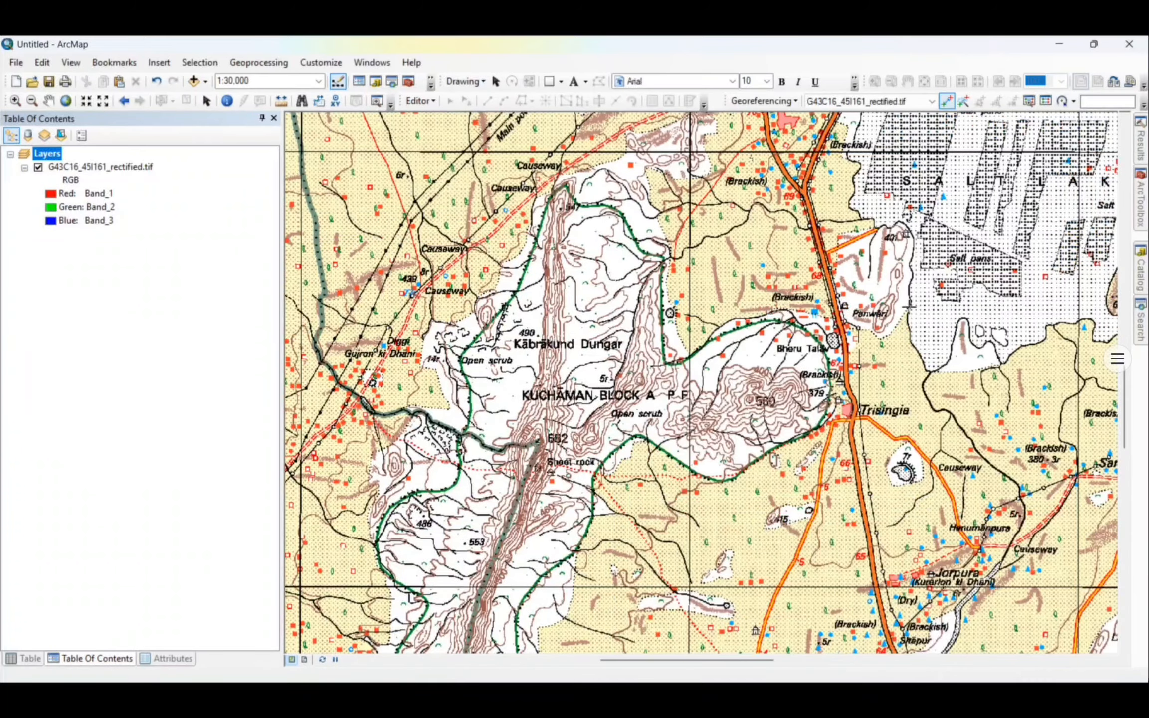
drag(1023, 422, 481, 222)
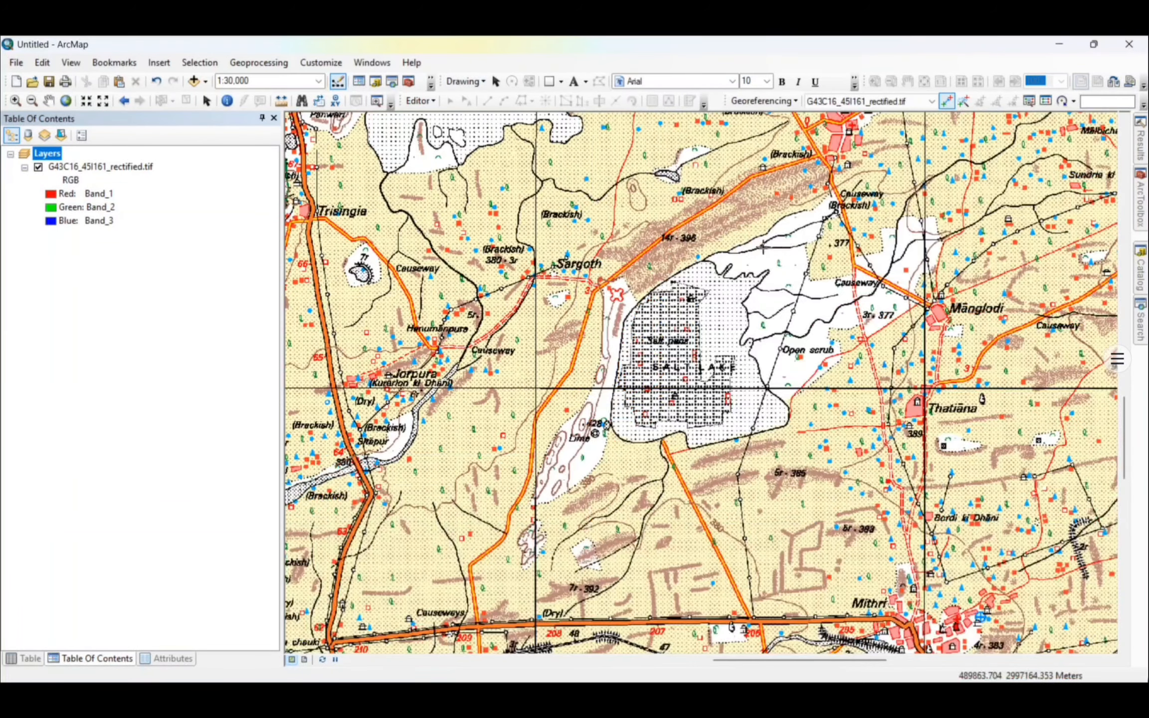
drag(976, 352, 487, 352)
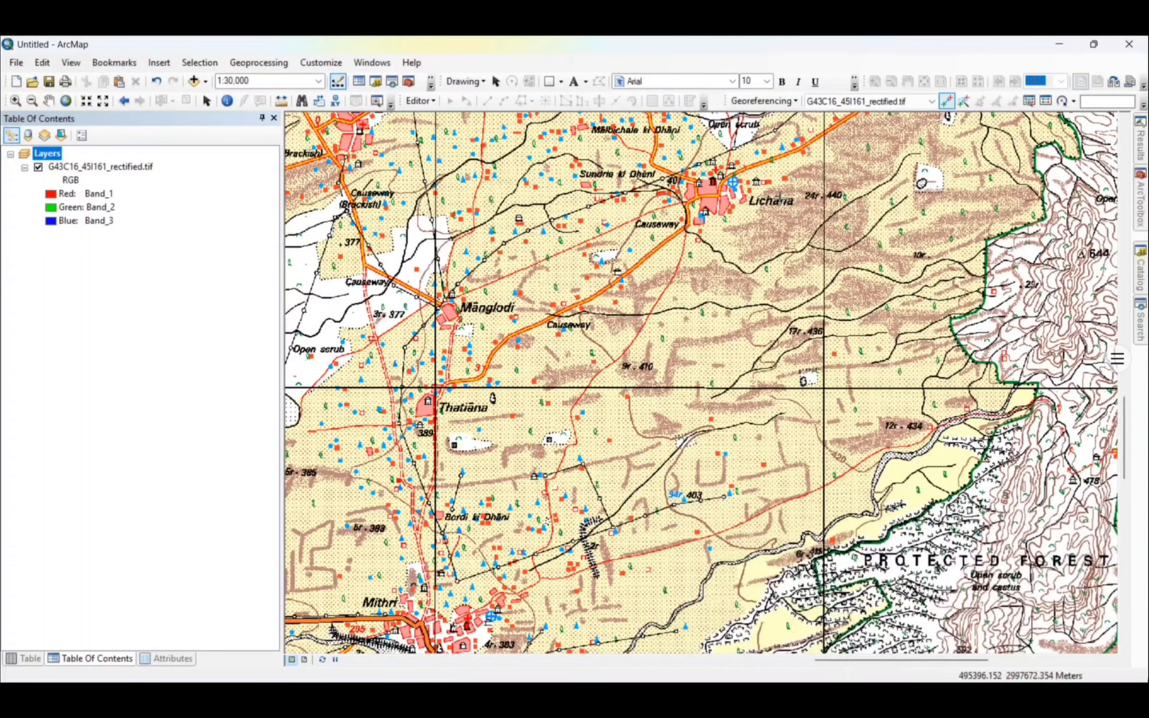
drag(778, 196, 652, 541)
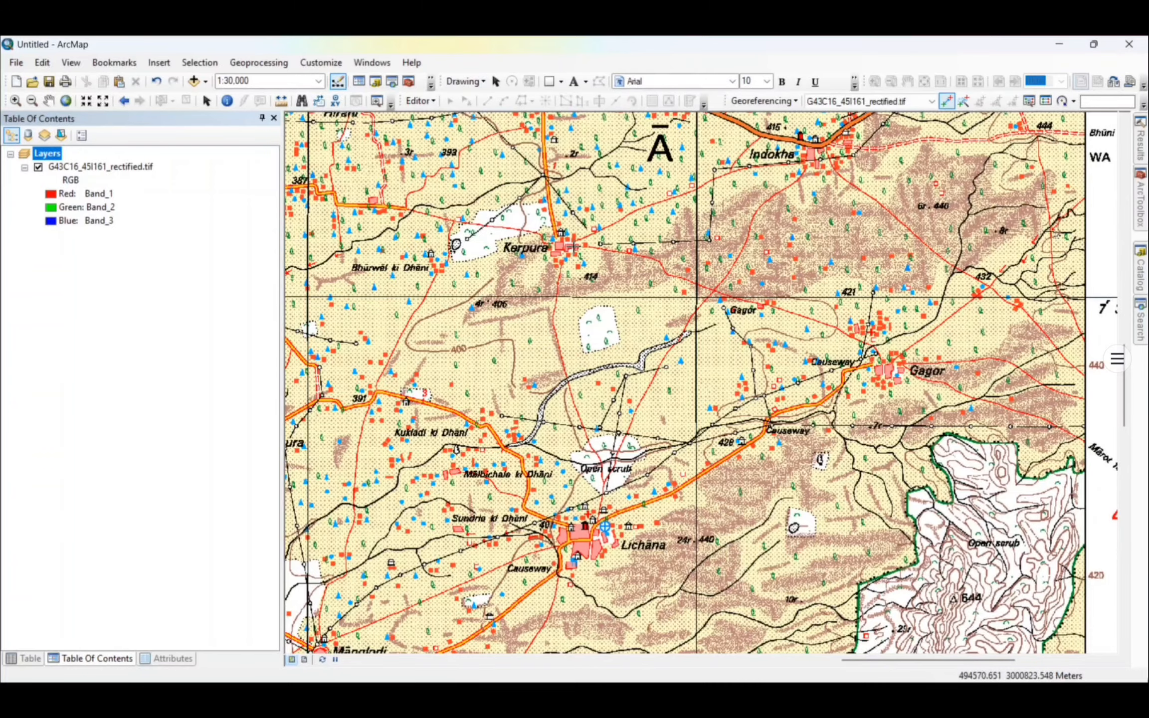
scroll(512, 235, up, 2)
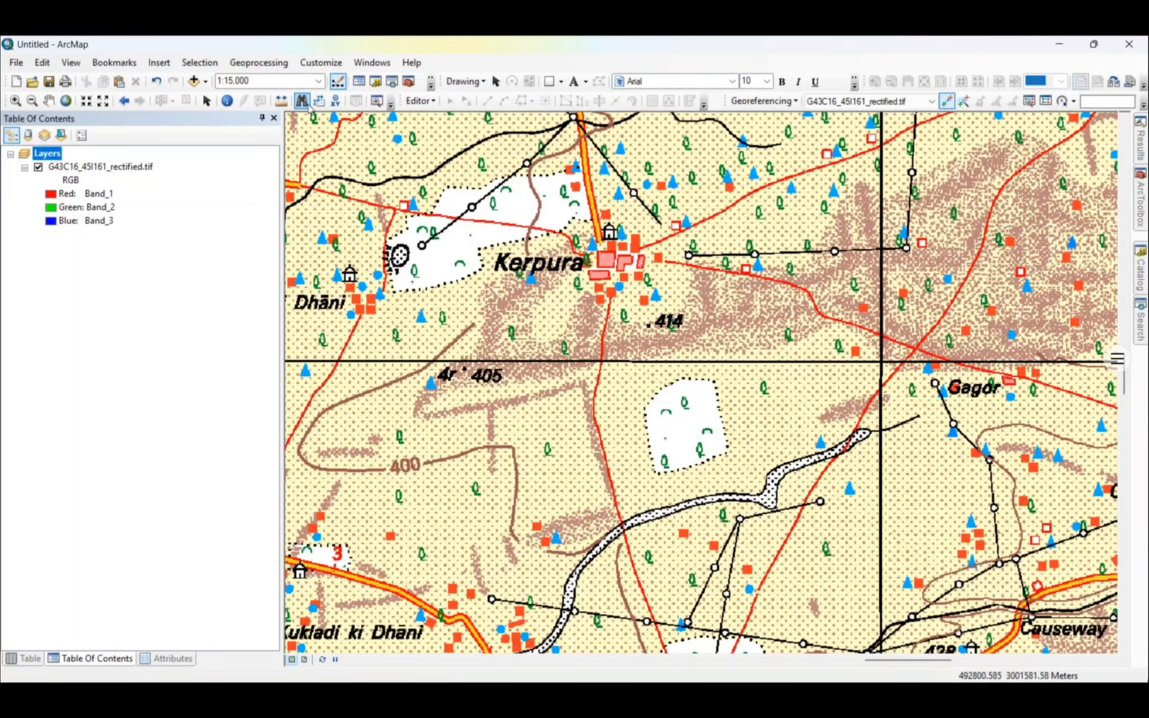
click(227, 100)
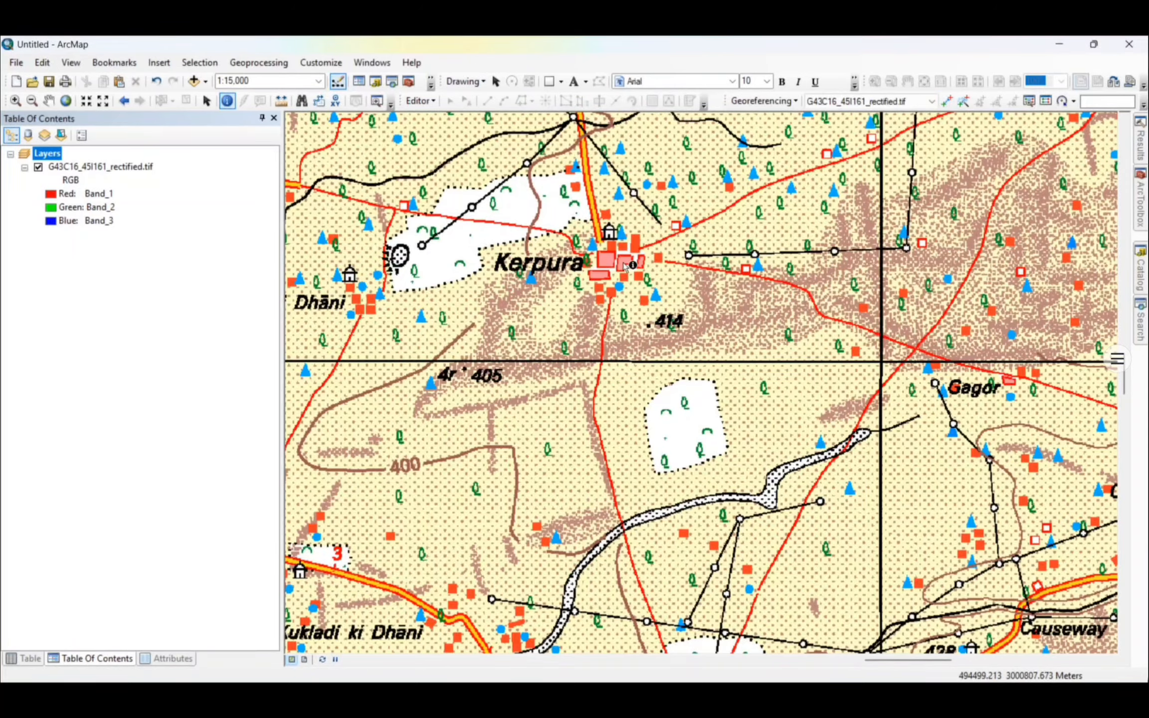
click(598, 259)
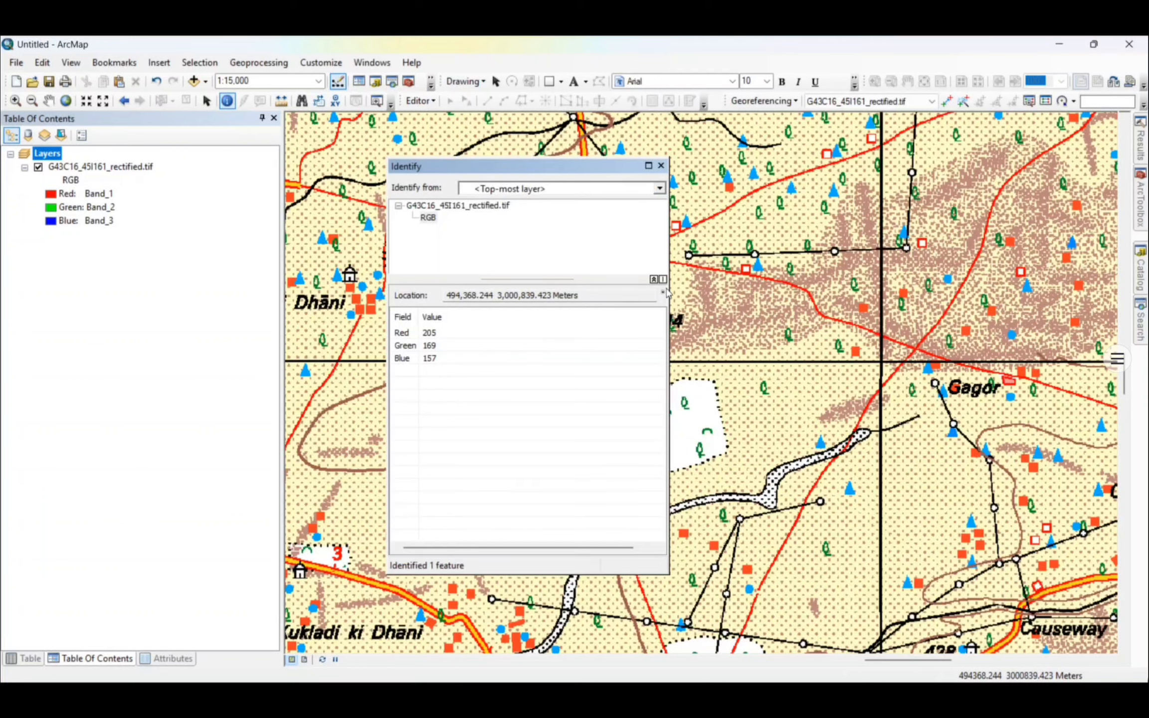
Show the identified Kerpura location in decimal degrees and copy its coordinate pair
click(663, 294)
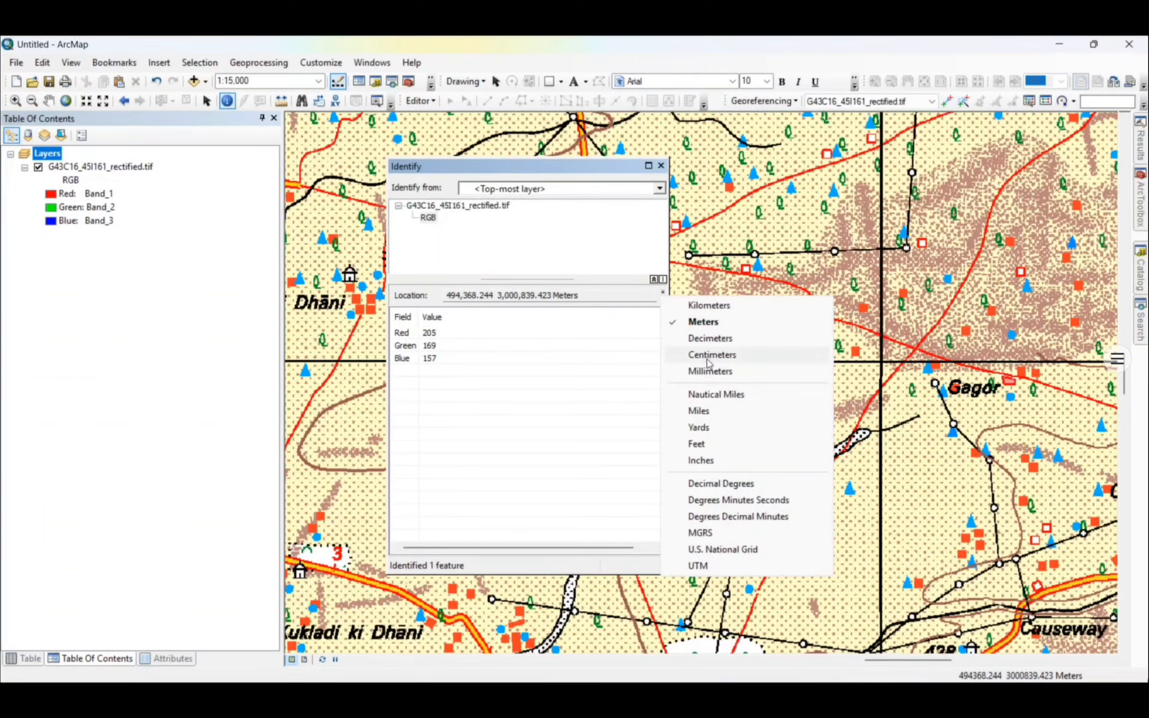
click(720, 483)
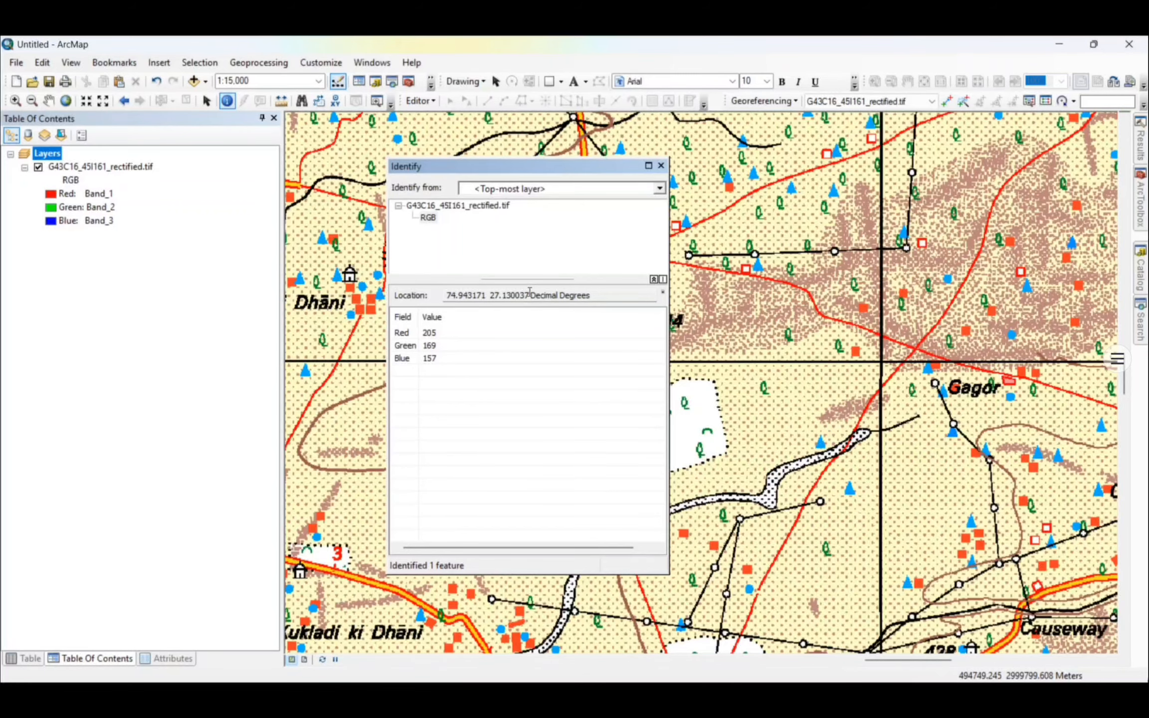
drag(530, 295, 473, 295)
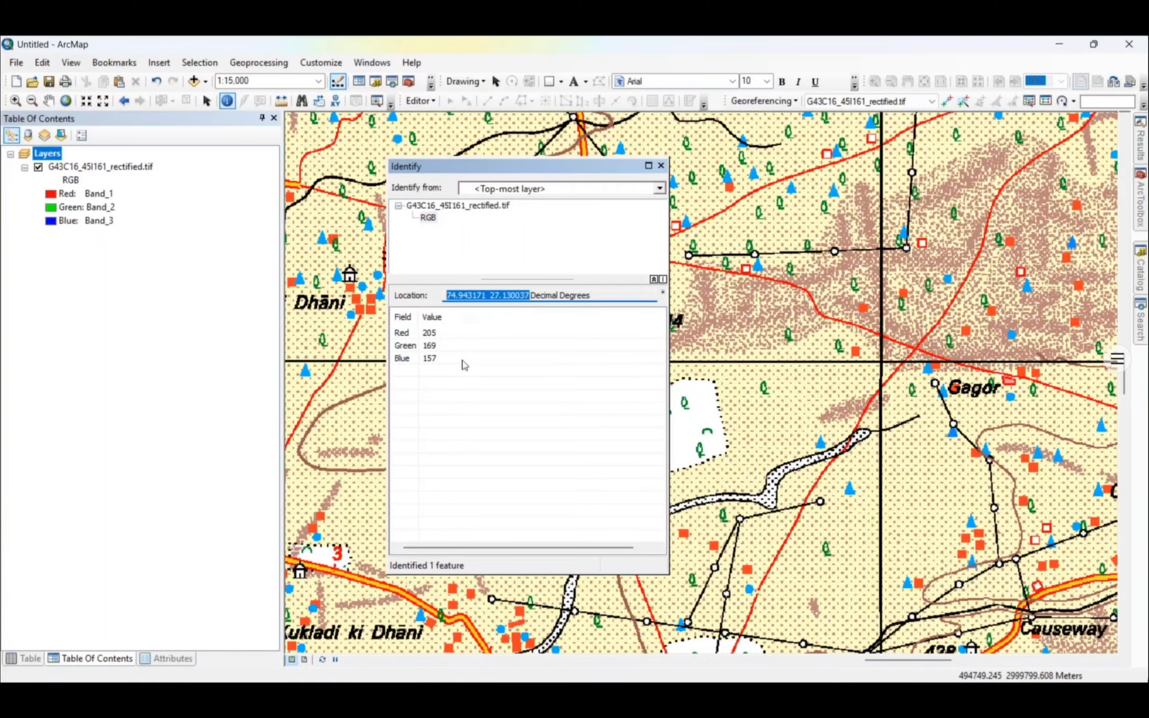
Switch to Google Earth Pro and enter the copied coordinates 74.943171 27.130037 as the search text
key(alt+Tab)
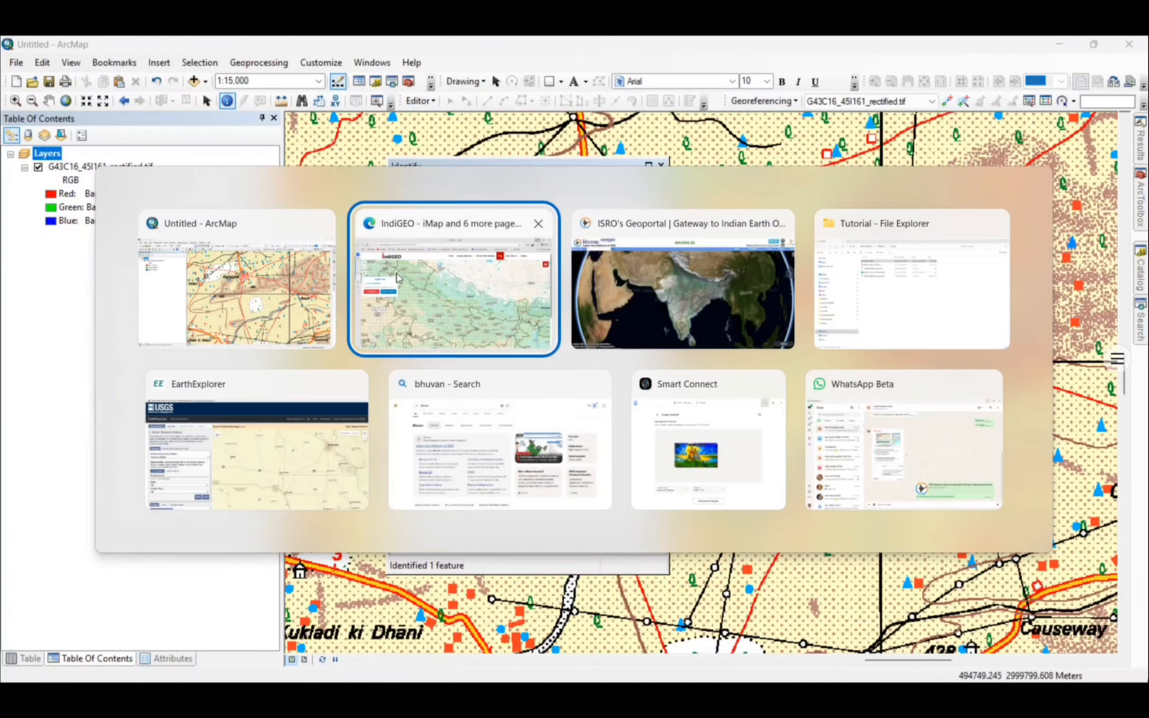
click(284, 288)
mouse_move(488, 666)
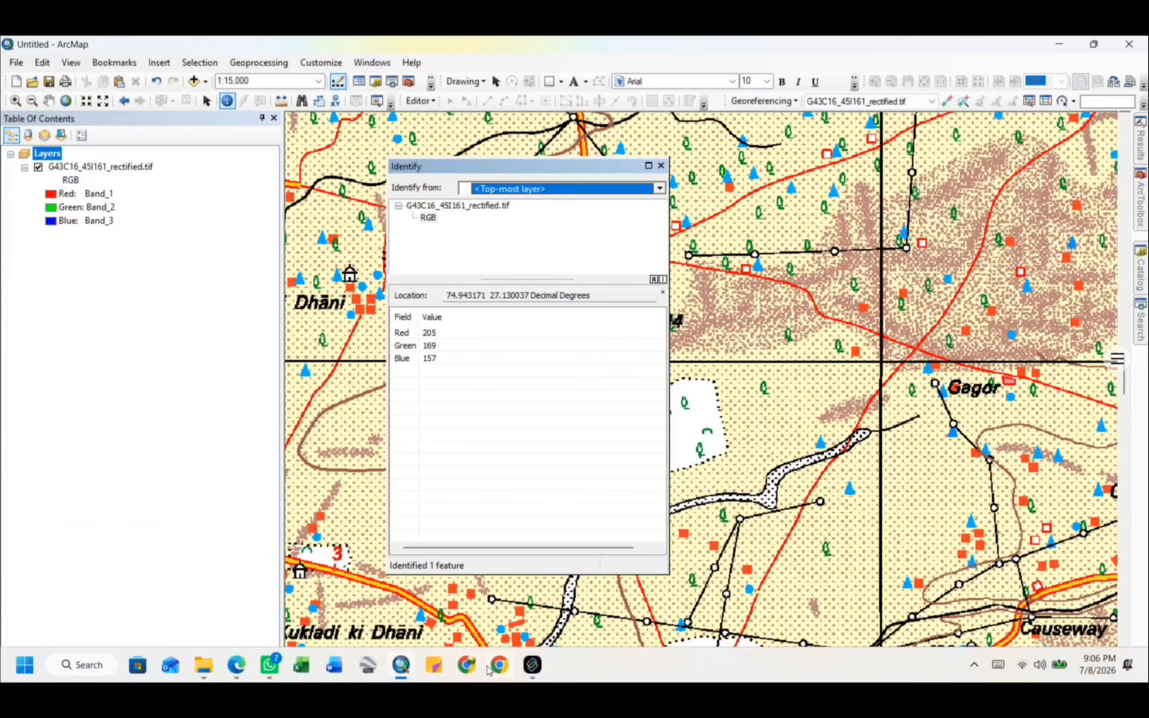
click(367, 665)
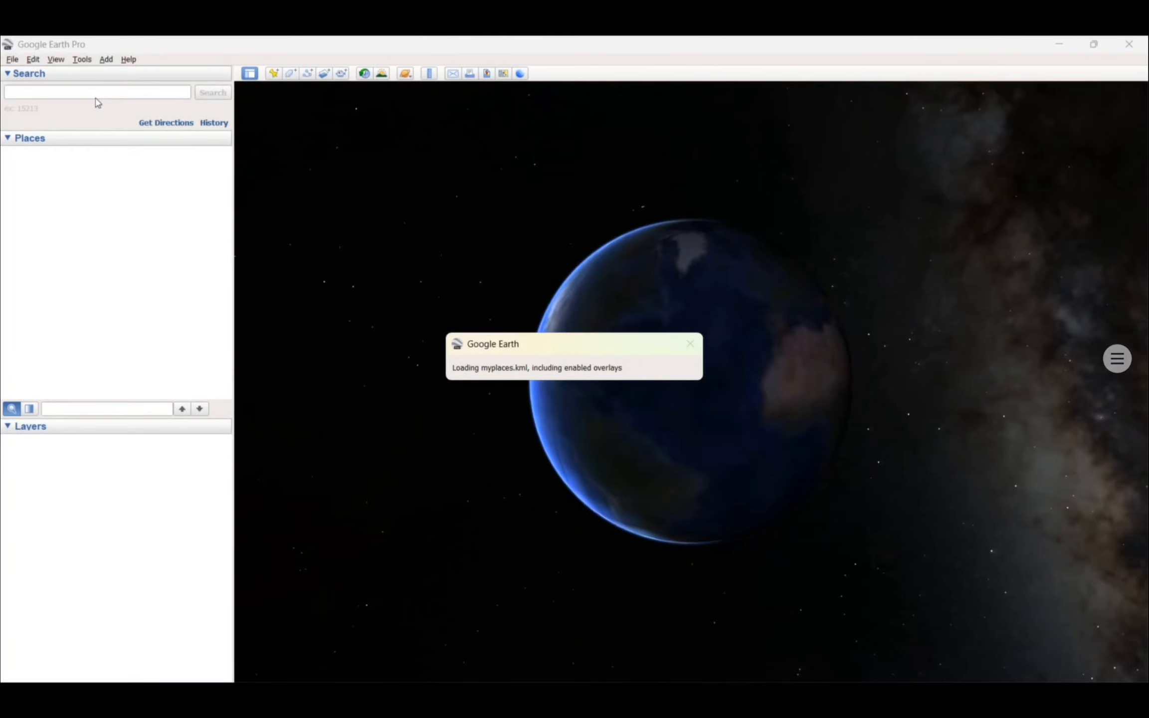
click(102, 94)
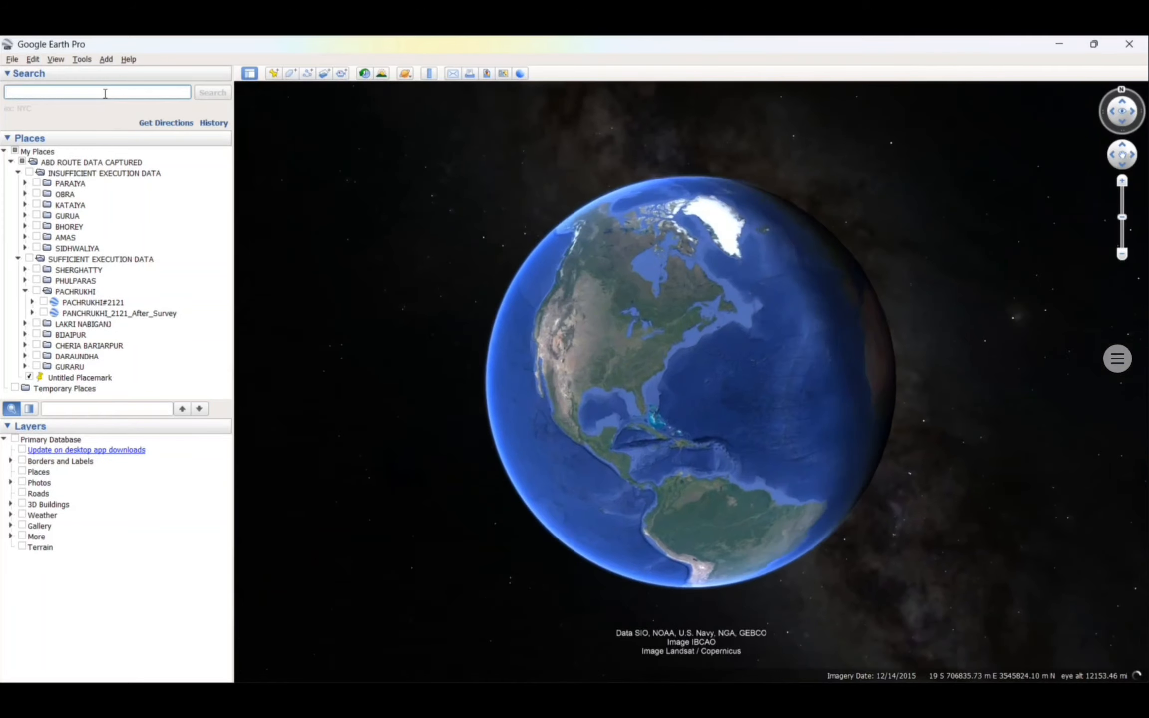
text(74.943171  27.130037)
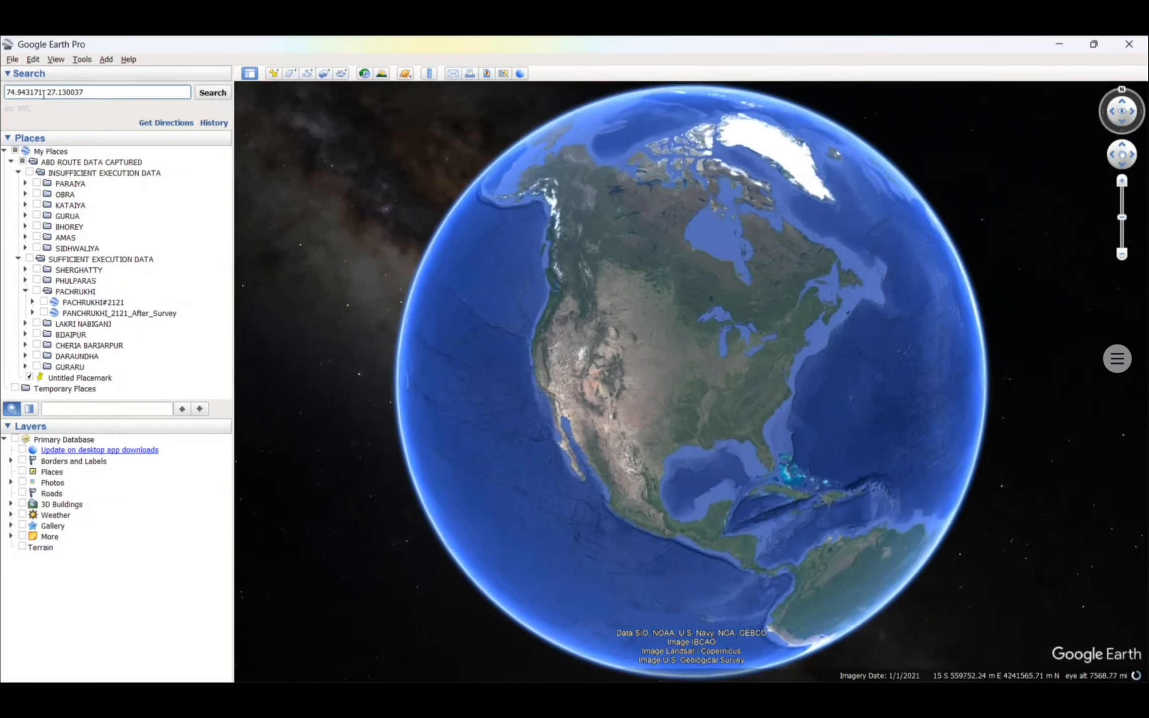
Reorder the coordinates to latitude first, 27.130037 74.943171, and search for that location
click(46, 92)
drag(47, 94, 88, 96)
key(ctrl+c)
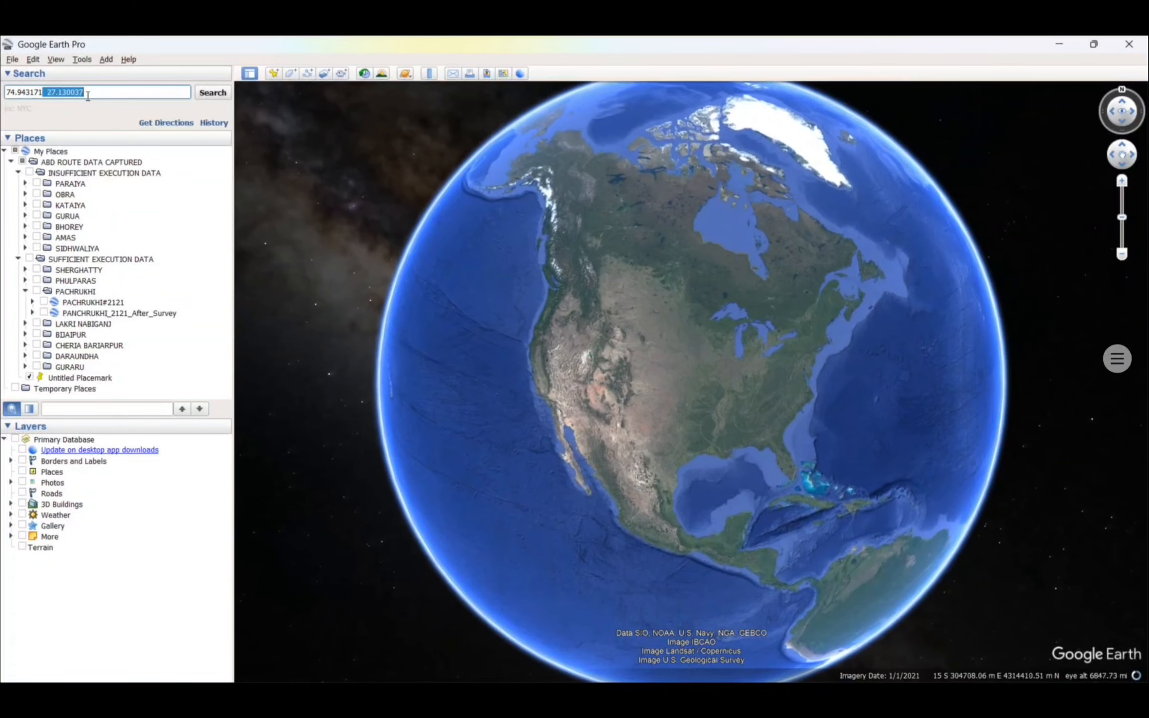
key(BackSpace)
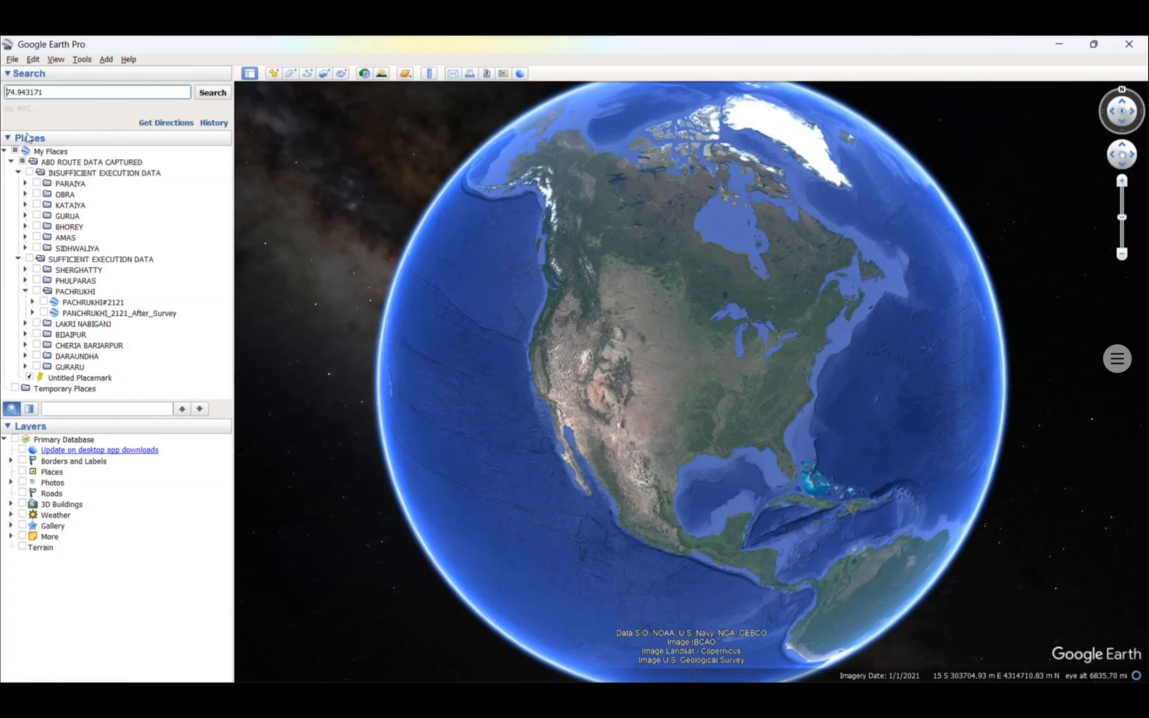
key(Home)
key(ctrl+v)
key(Return)
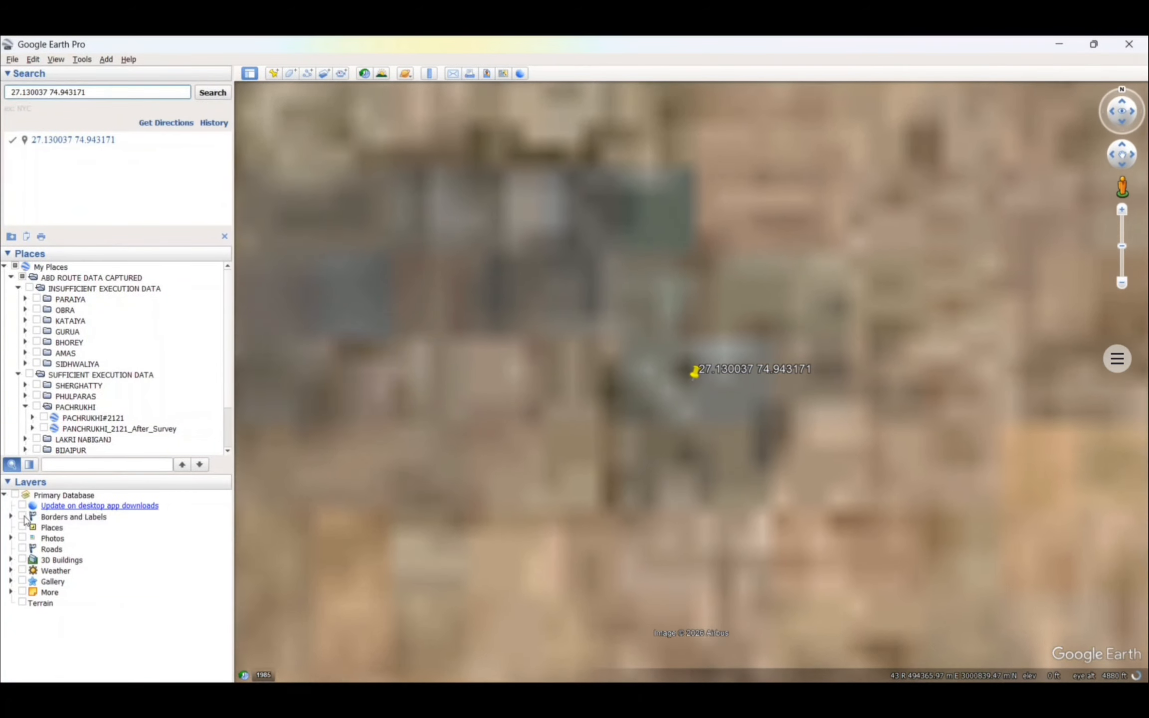
Turn on the Borders and Labels and Places layers and examine the village around the searched point
click(22, 517)
click(22, 527)
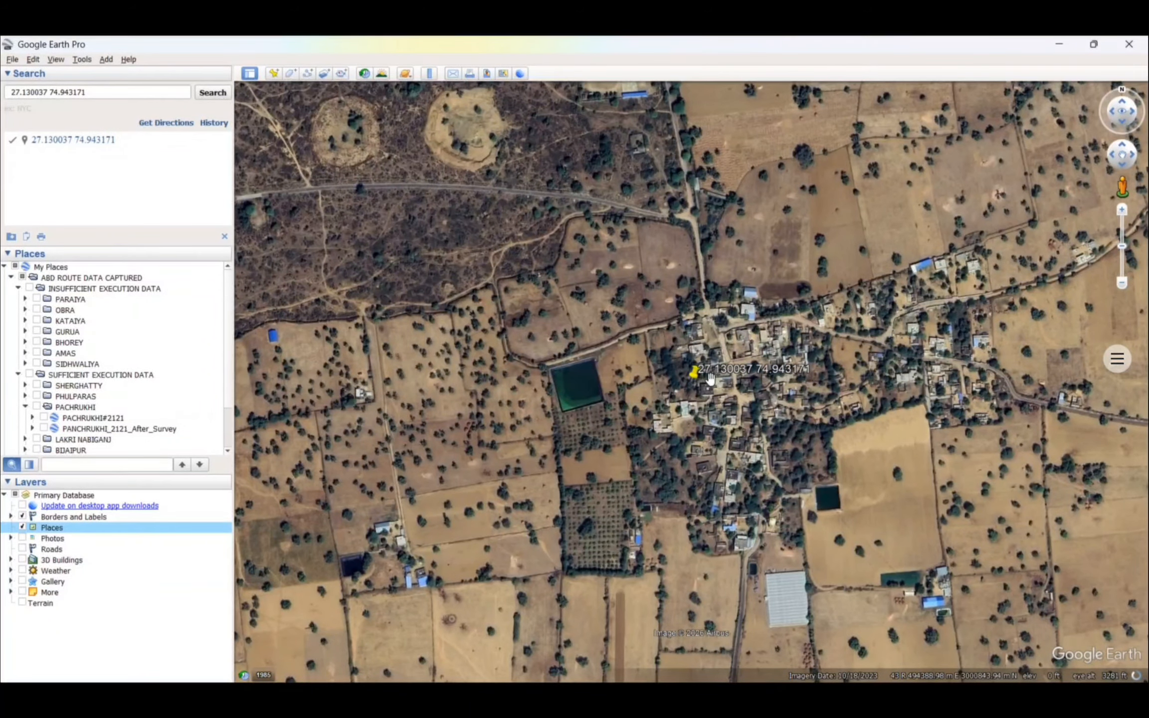
scroll(835, 440, up, 2)
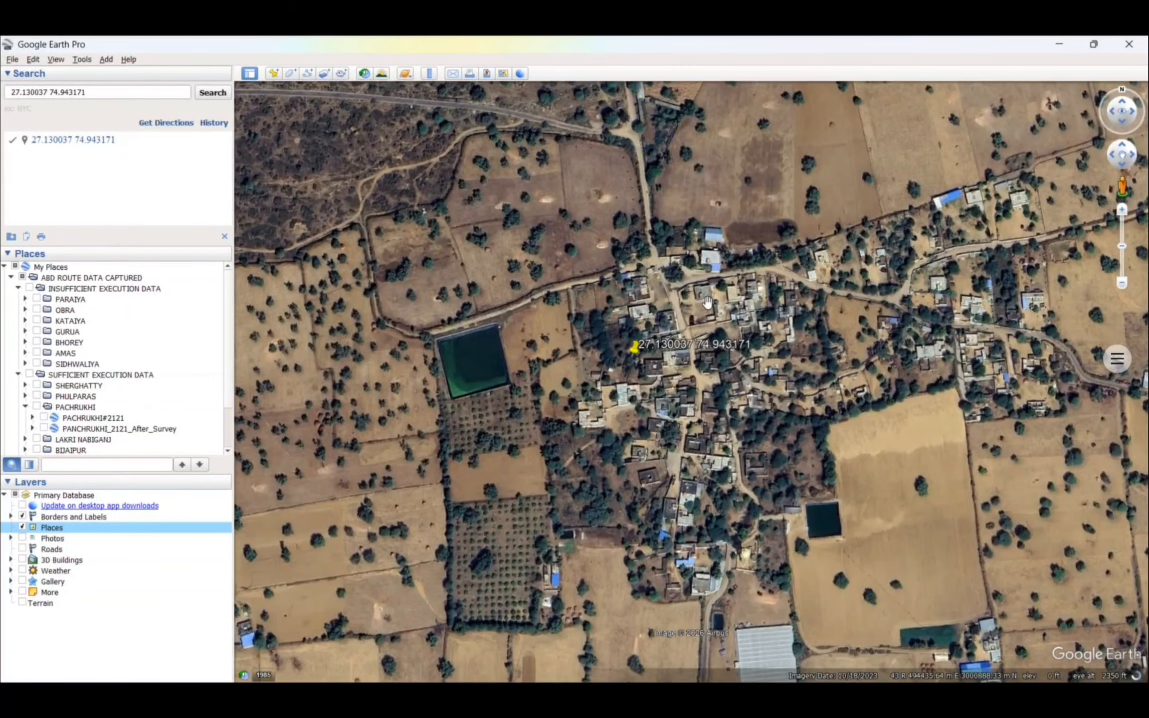
scroll(692, 289, up, 2)
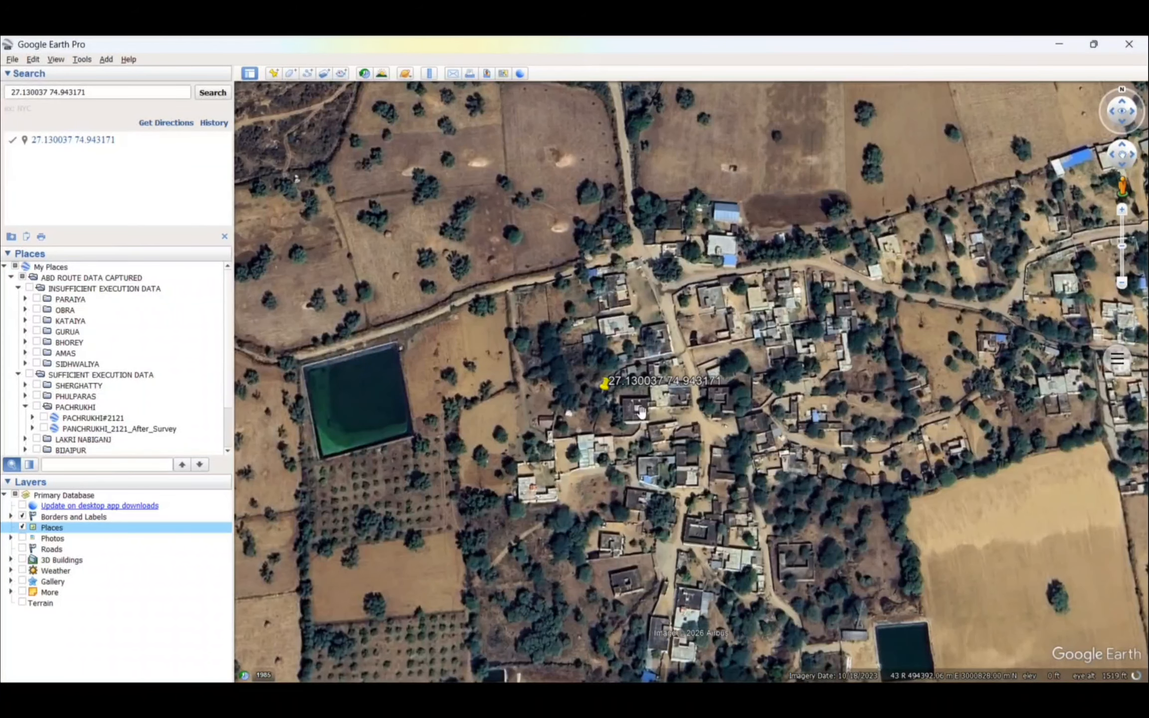
scroll(625, 531, down, 2)
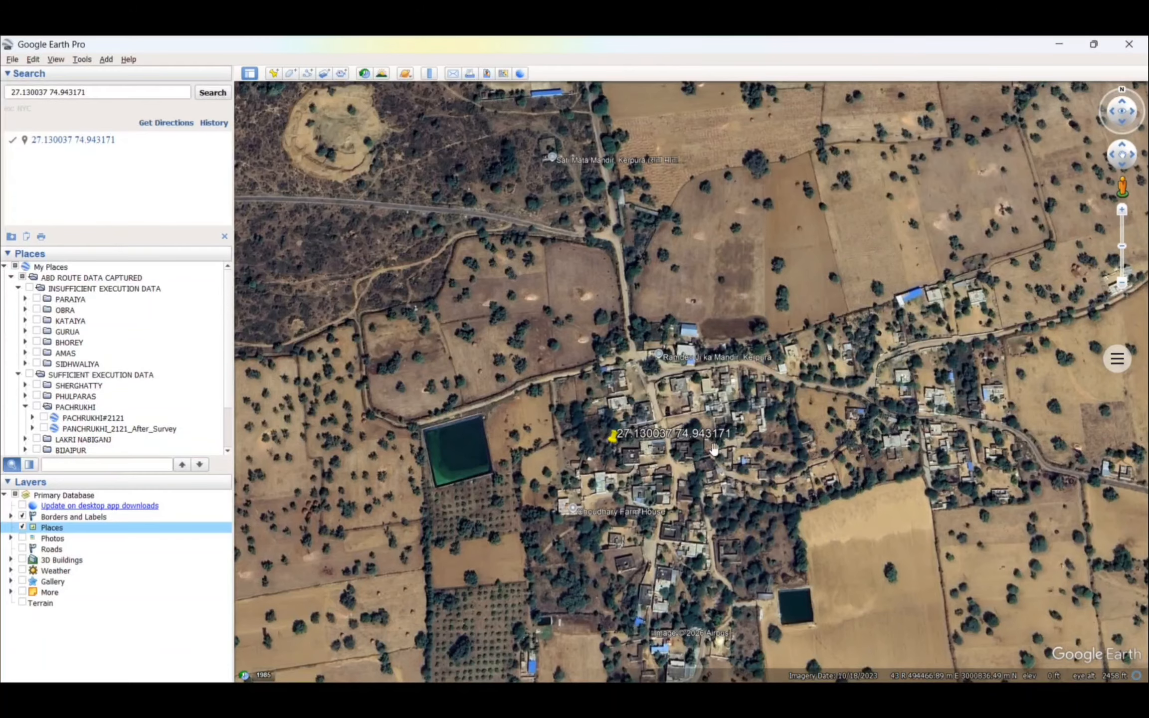
scroll(714, 450, up, 2)
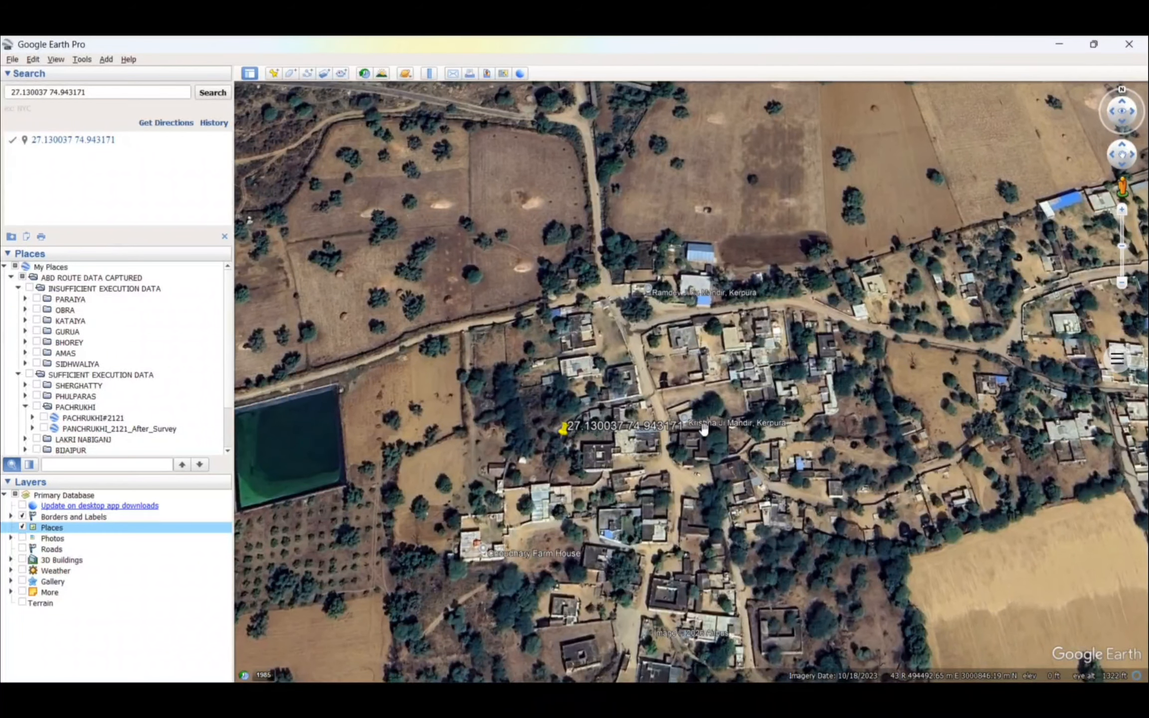
Check the village name in the Krishna Ji Mandir place details, return to ArcMap and close the identify results
click(687, 423)
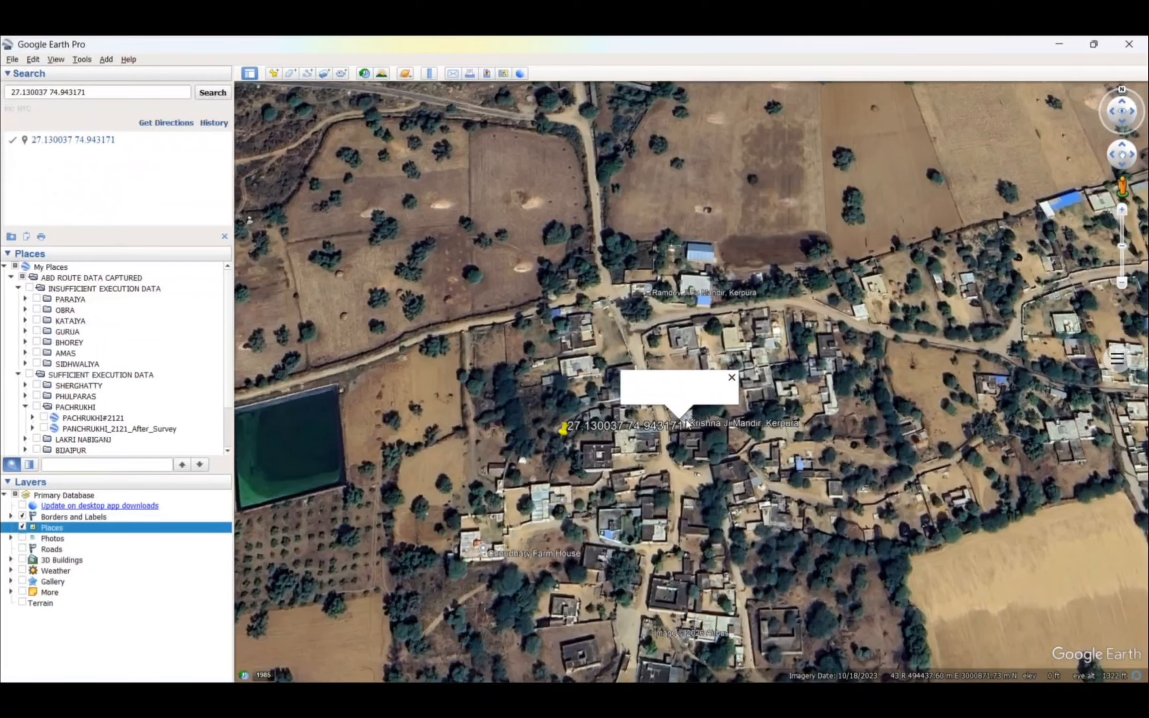
scroll(720, 365, down, 2)
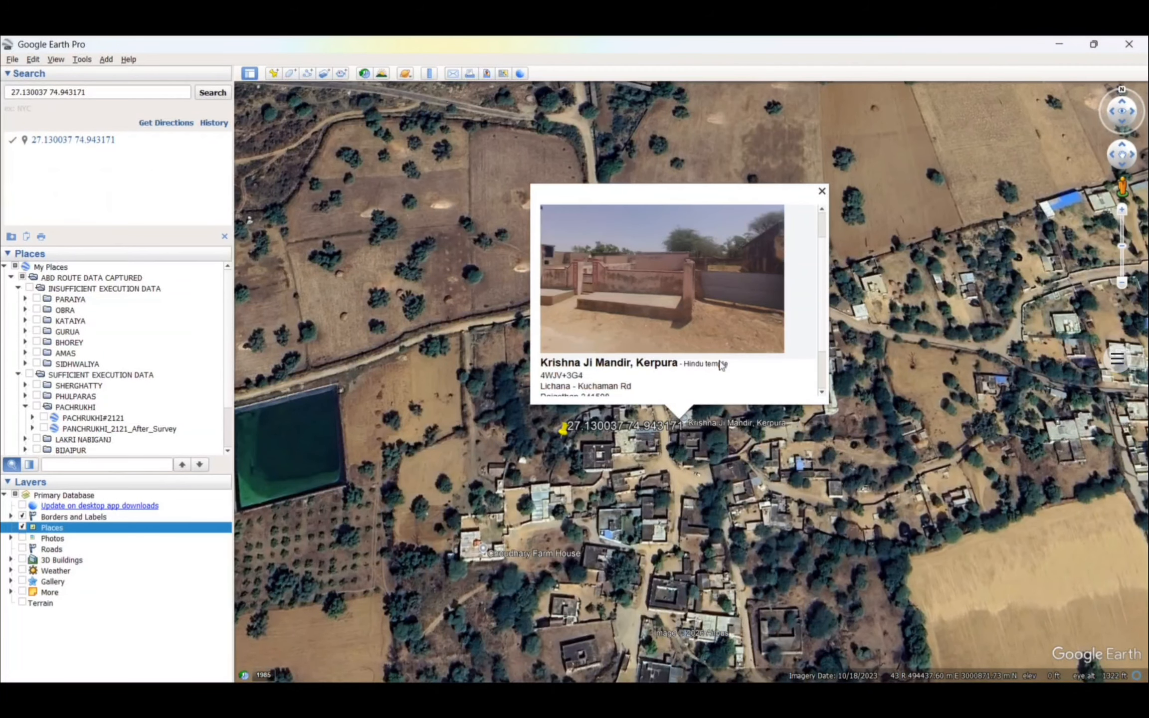
double_click(650, 330)
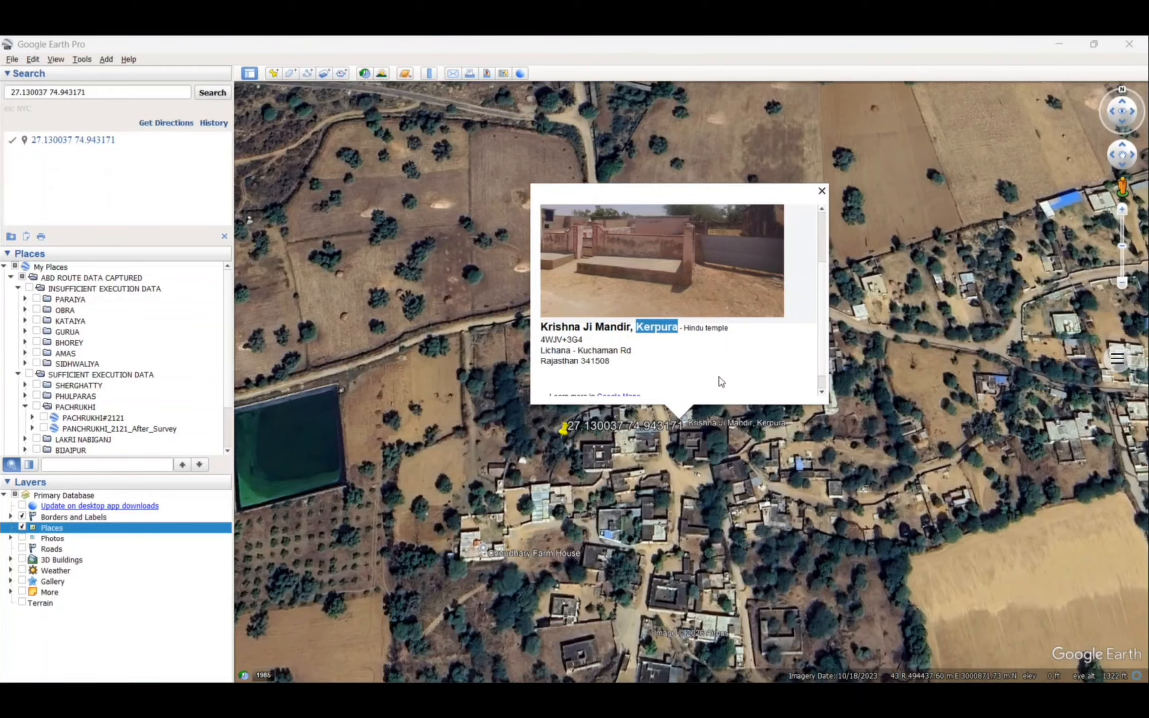
key(alt+Tab)
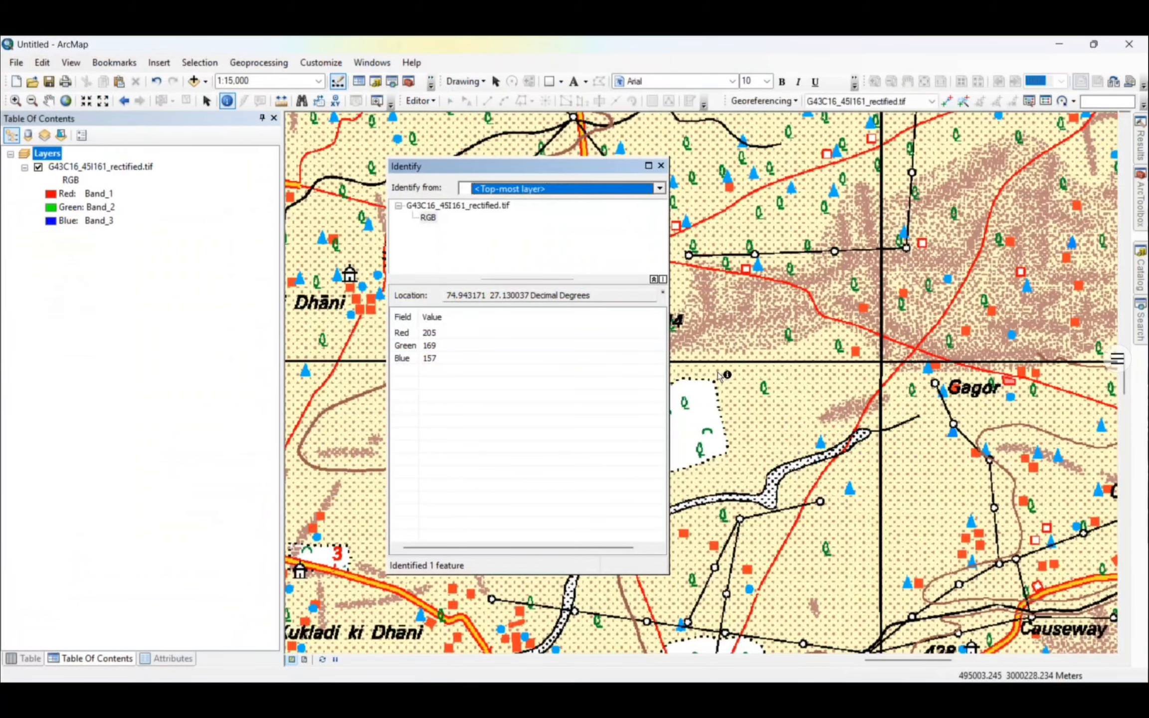
click(660, 167)
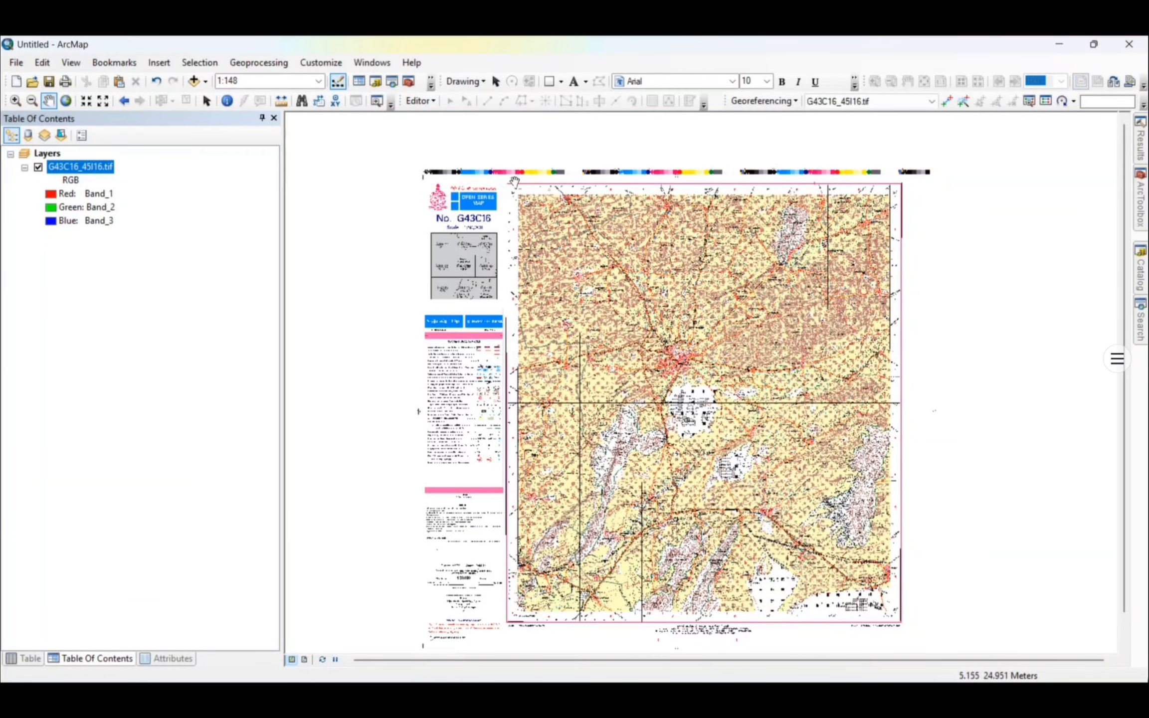
Examine the northwest corner coordinates of the original G43C16_45I16.tif toposheet and open the data frame properties
scroll(513, 178, up, 3)
scroll(628, 197, up, 2)
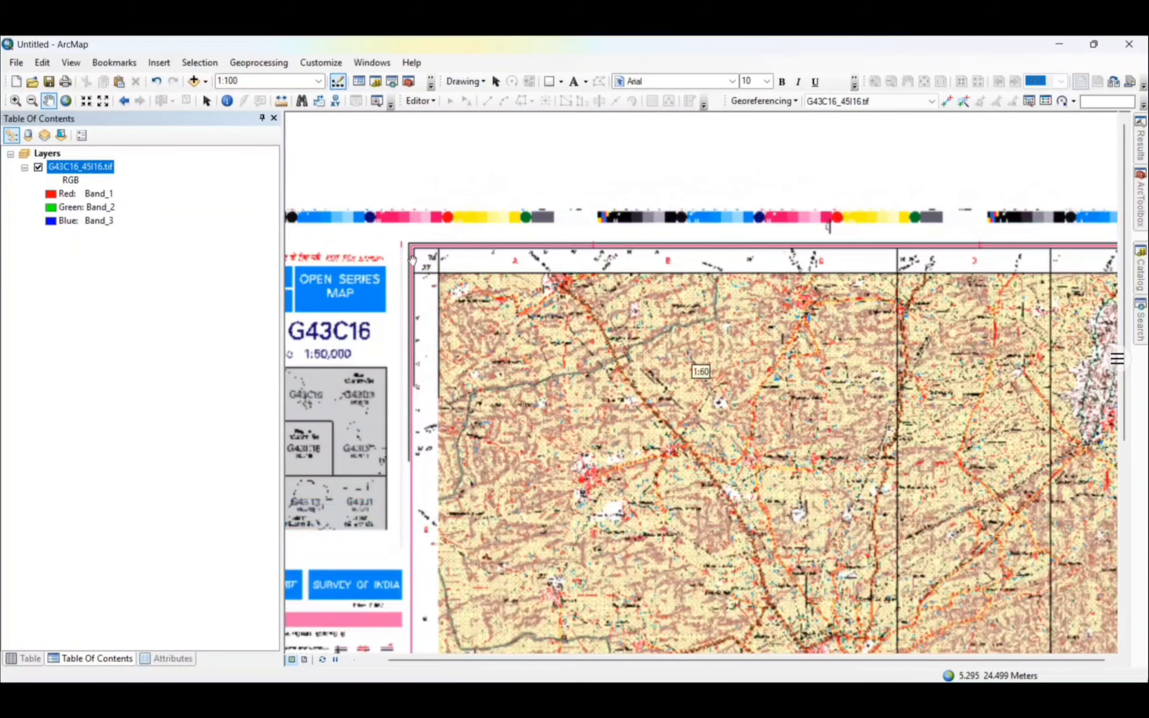
scroll(412, 259, up, 2)
scroll(412, 259, up, 2)
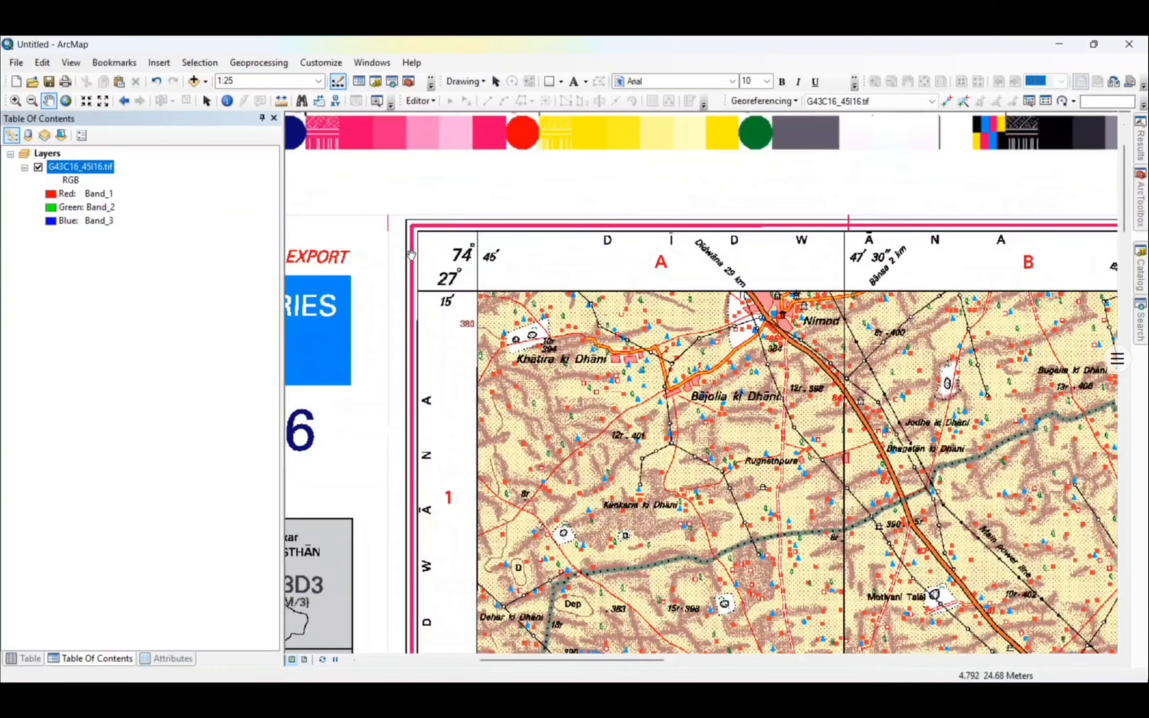
scroll(411, 255, up, 2)
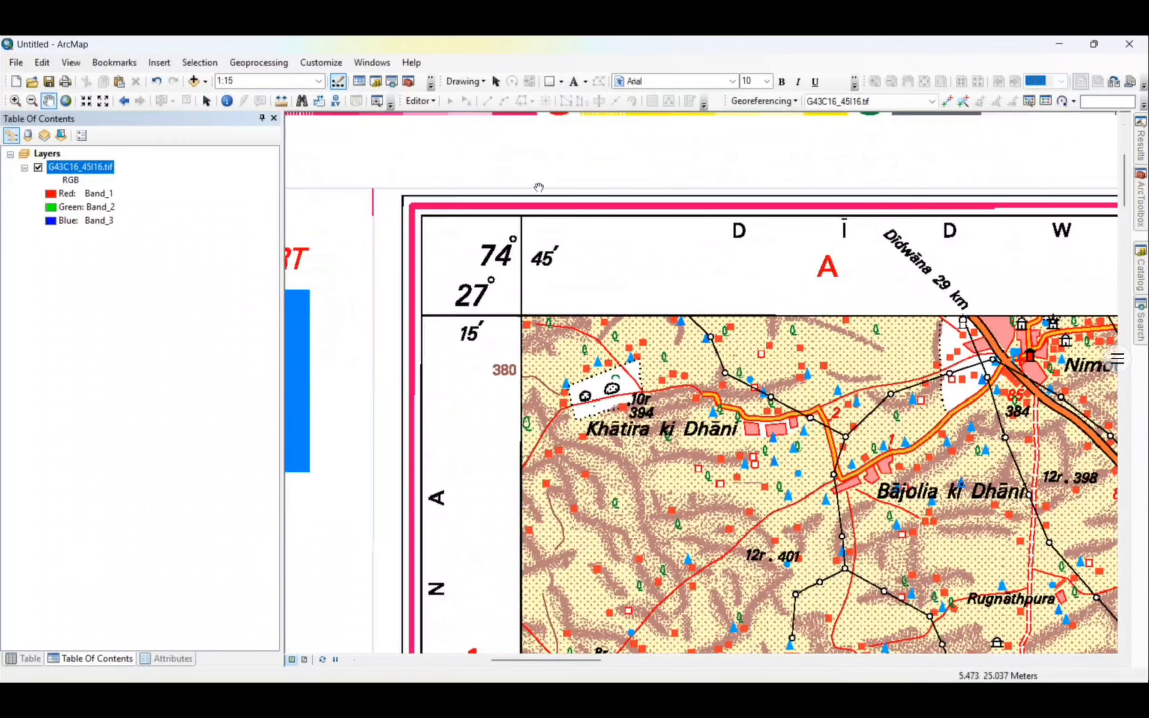
scroll(588, 345, down, 2)
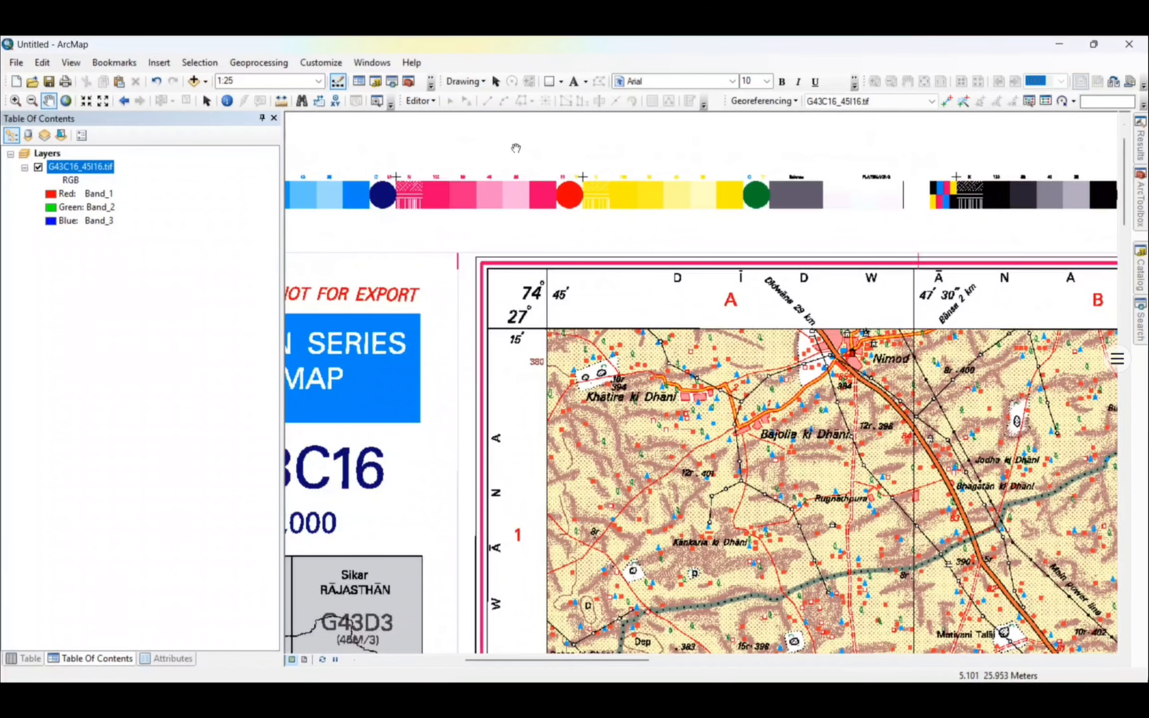
right_click(519, 140)
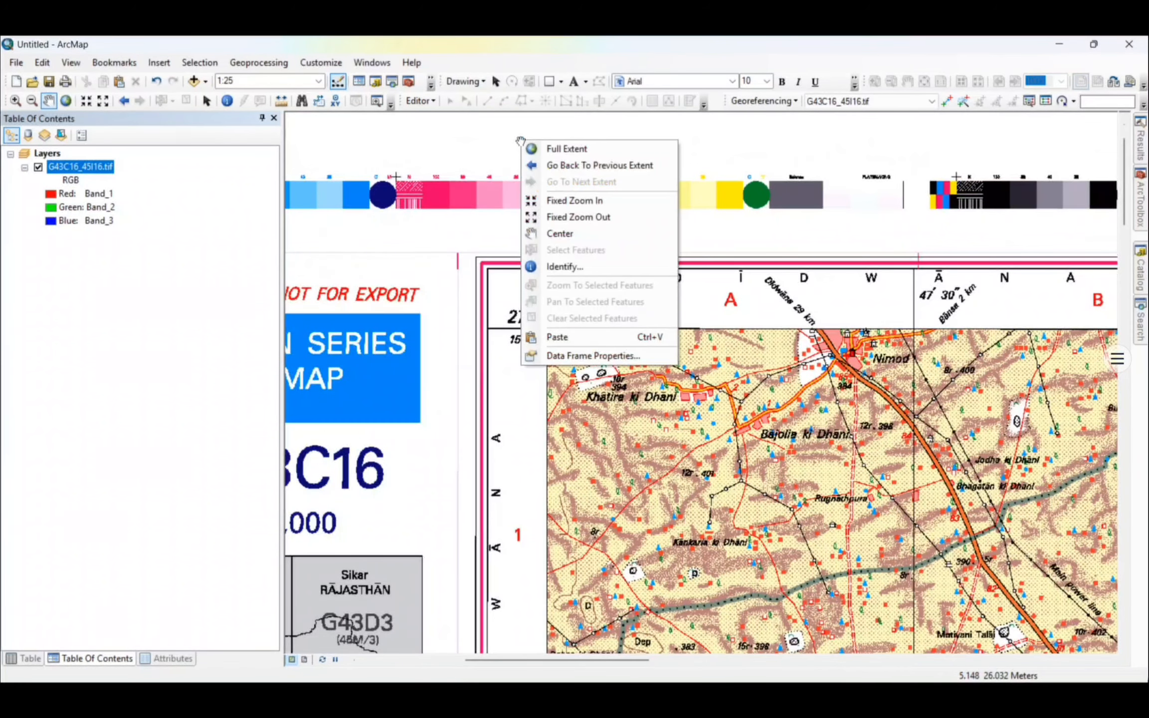
click(564, 356)
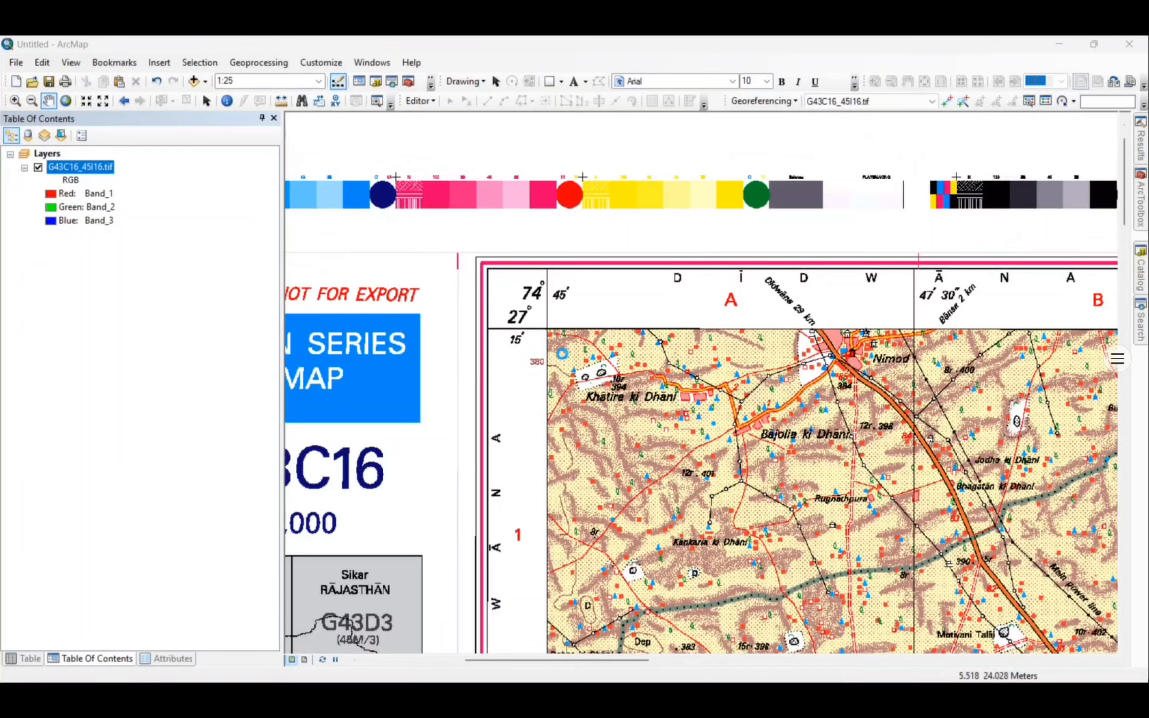